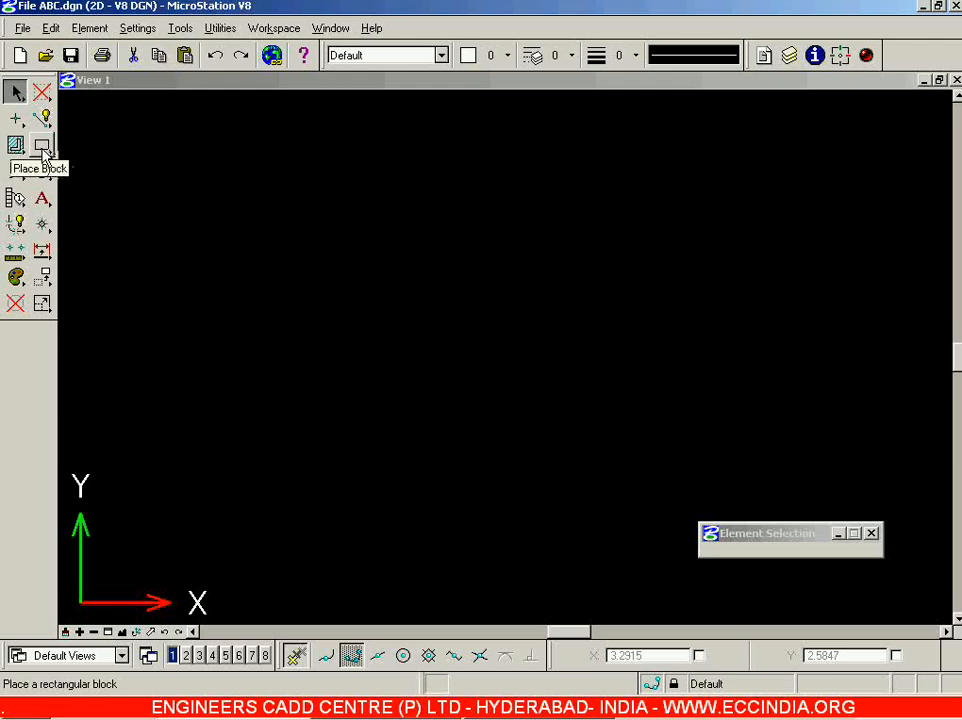
# Place seven orthogonal rectangular blocks of various sizes across the view: two upper left, one top centre, two upper right, two lower left to centre.
pyautogui.click(304, 293)
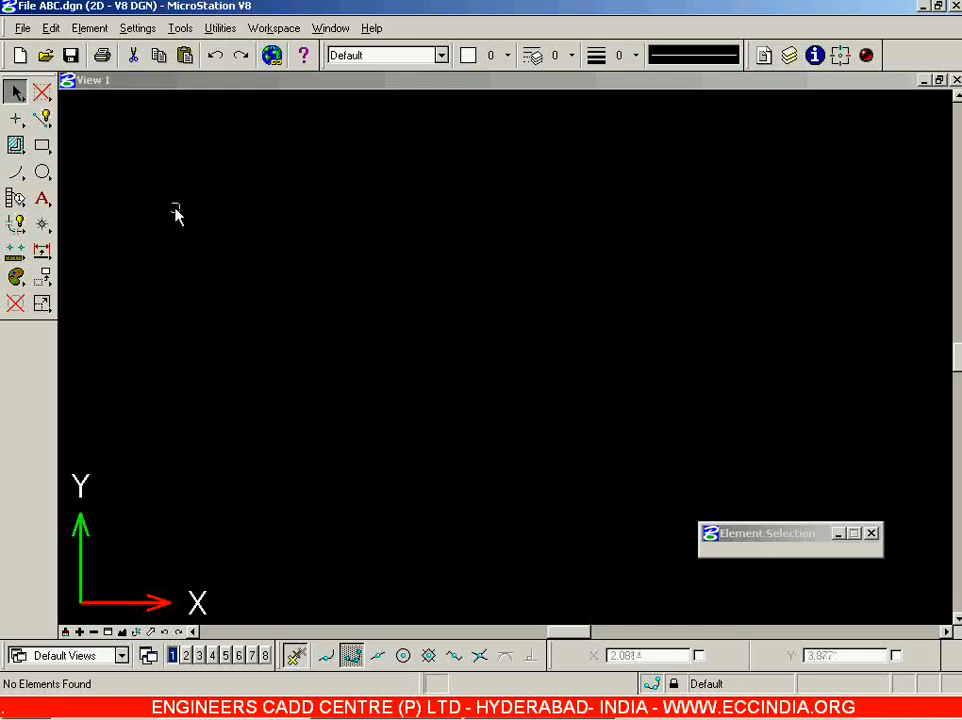
pyautogui.click(42, 145)
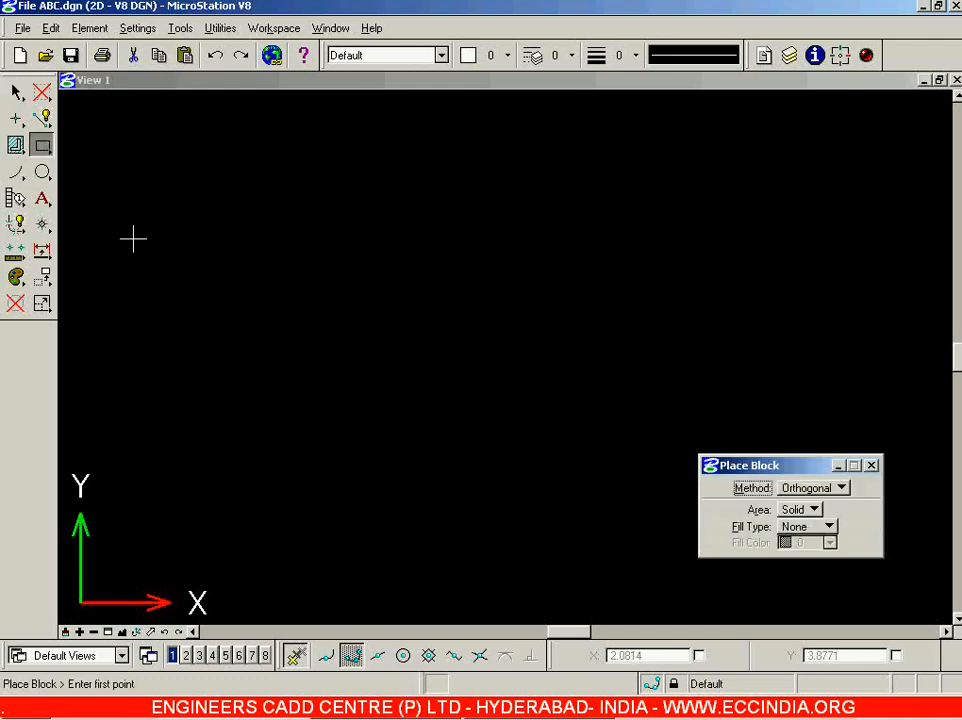
pyautogui.click(135, 190)
pyautogui.click(253, 226)
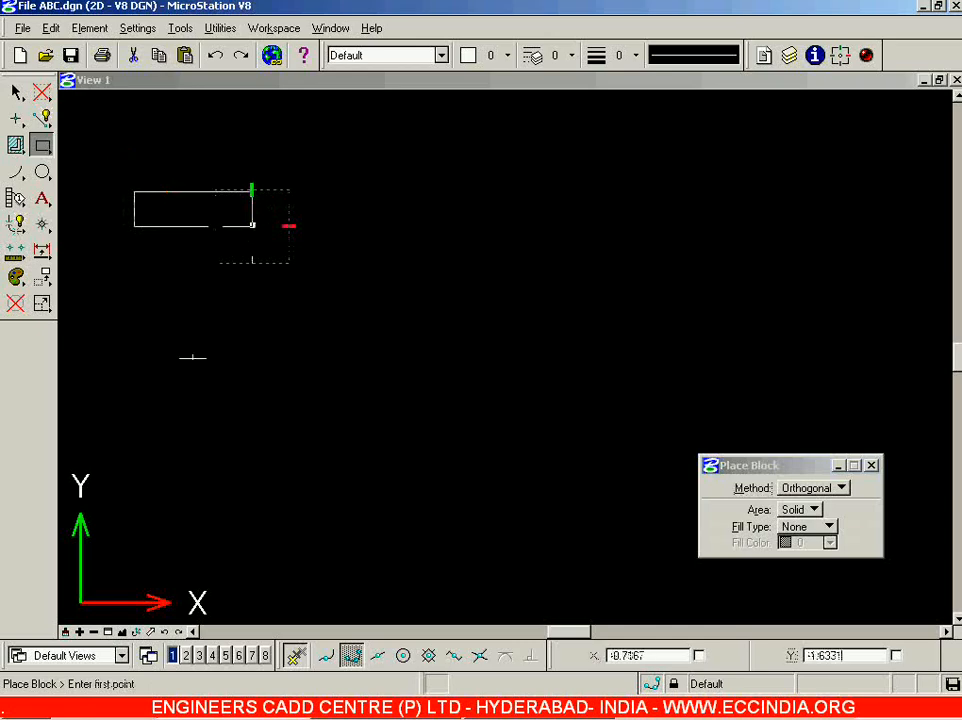
pyautogui.click(181, 367)
pyautogui.click(310, 400)
pyautogui.click(309, 461)
pyautogui.click(417, 512)
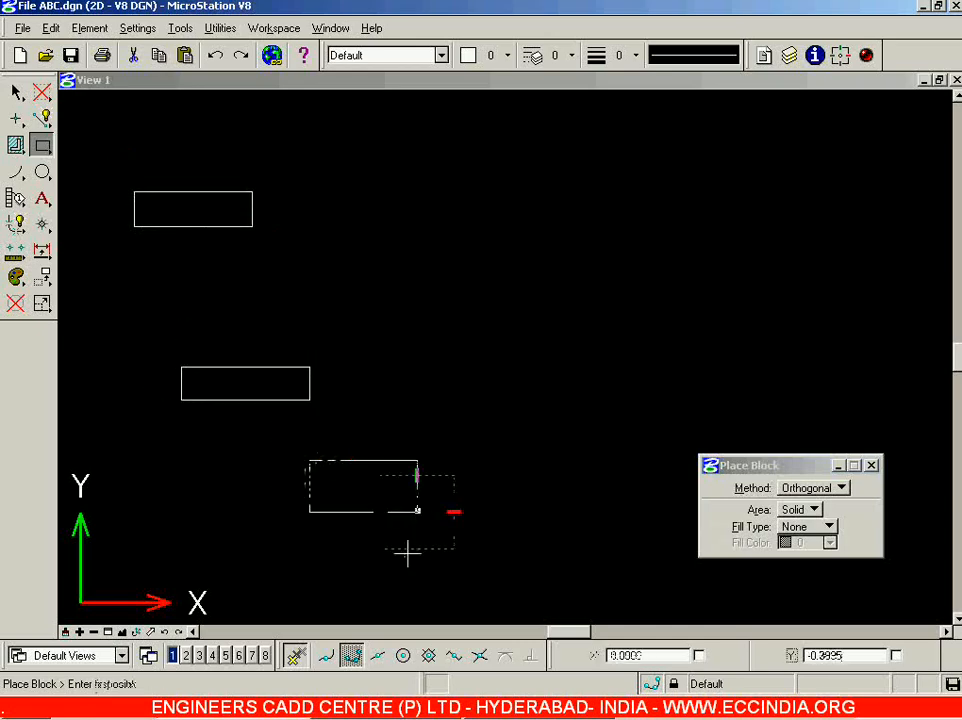
pyautogui.click(842, 194)
pyautogui.click(716, 252)
pyautogui.click(430, 120)
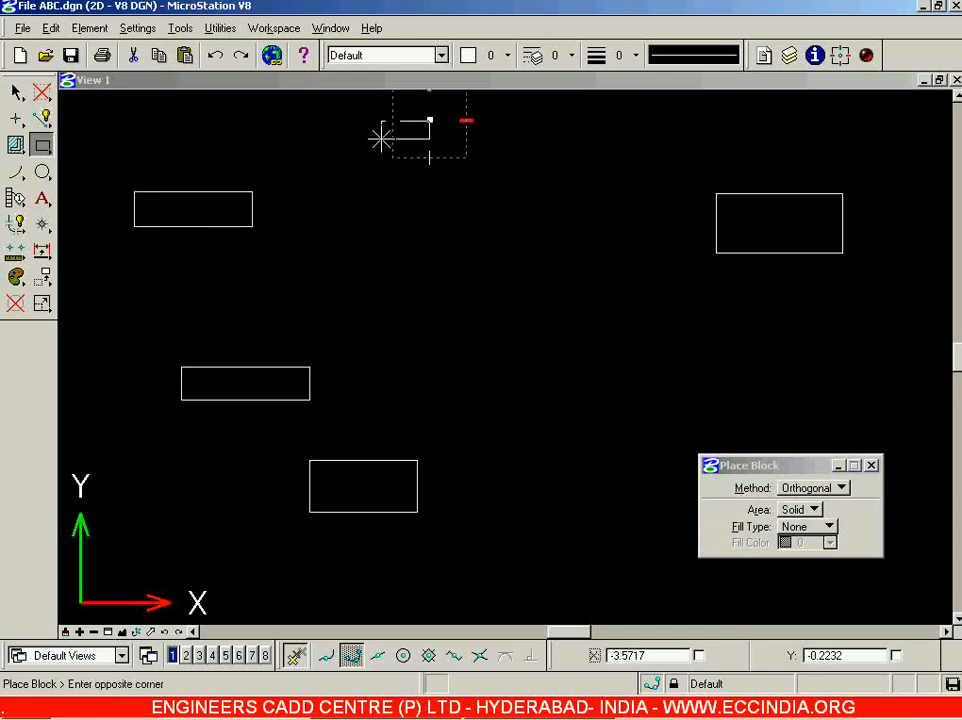
pyautogui.click(381, 138)
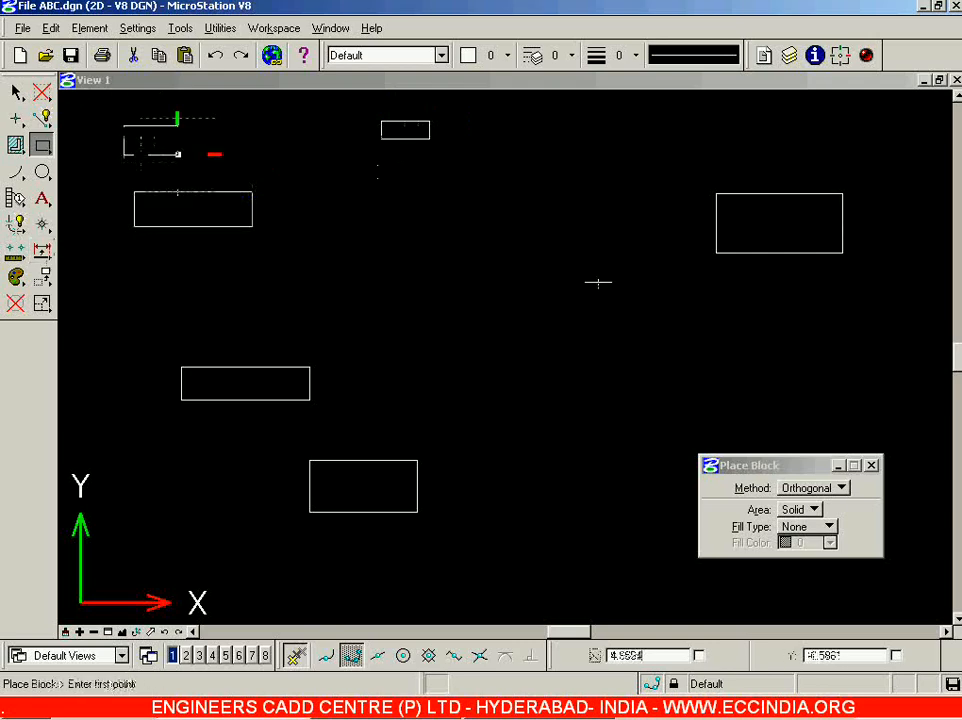
pyautogui.click(770, 131)
pyautogui.click(667, 159)
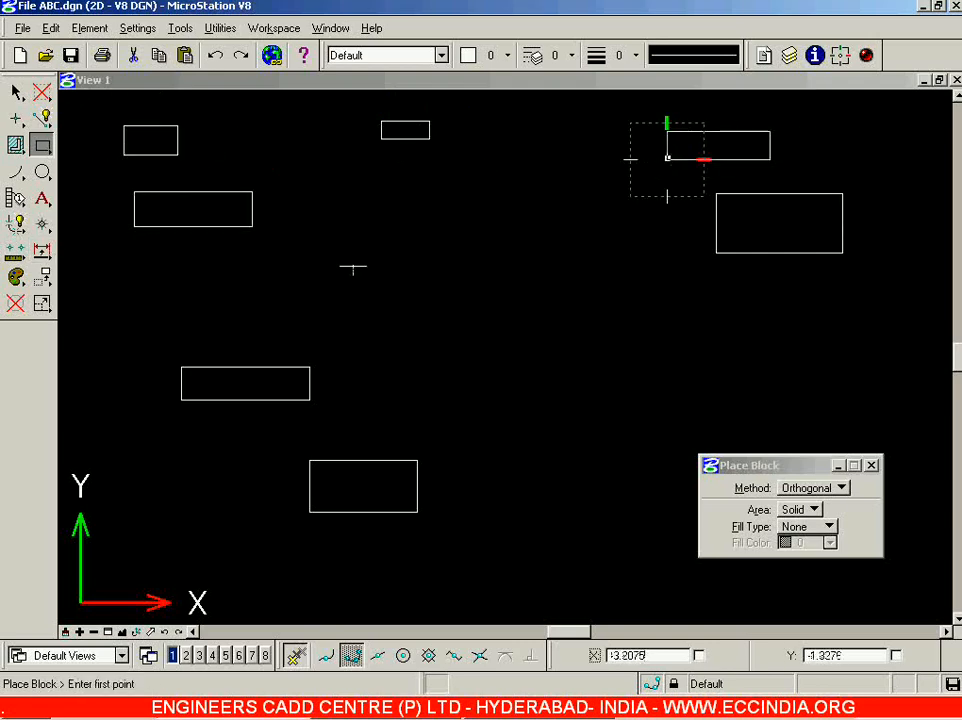
# Place seven circles of different sizes by centre in the empty areas between and around the blocks, without a fixed diameter.
pyautogui.click(42, 172)
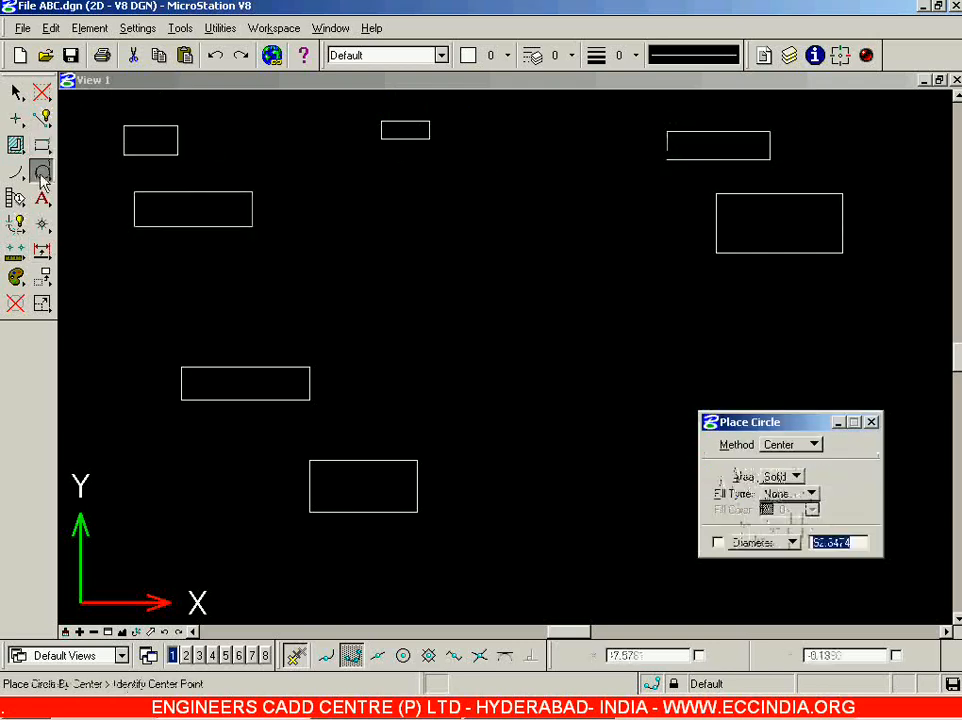
pyautogui.click(633, 313)
pyautogui.click(633, 339)
pyautogui.click(618, 443)
pyautogui.click(618, 481)
pyautogui.click(478, 322)
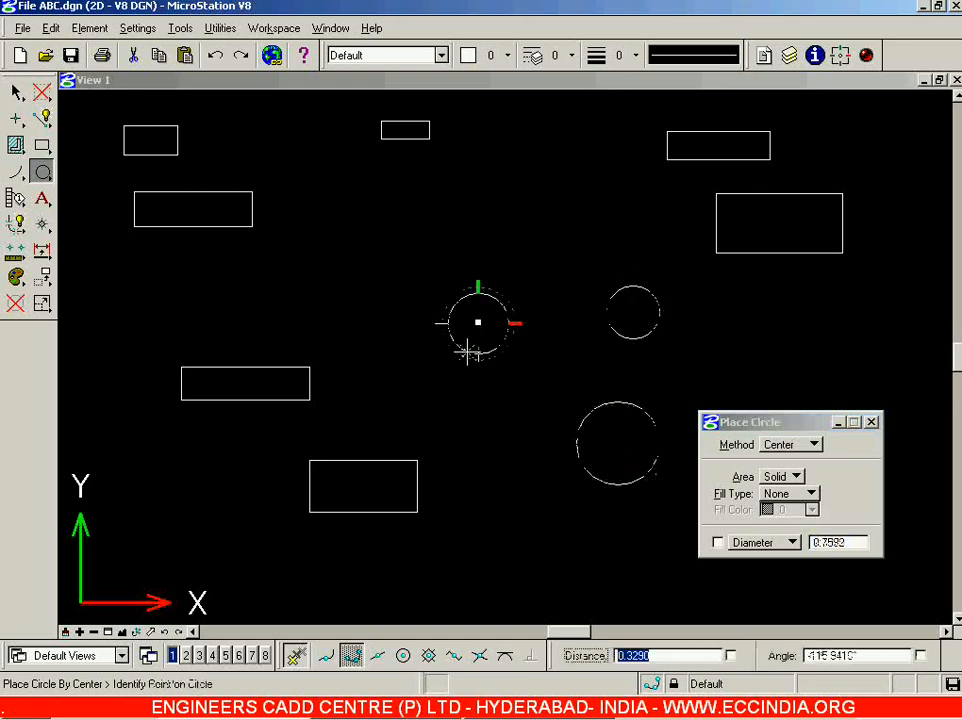
pyautogui.click(466, 362)
pyautogui.click(363, 251)
pyautogui.click(356, 292)
pyautogui.click(172, 279)
pyautogui.click(165, 309)
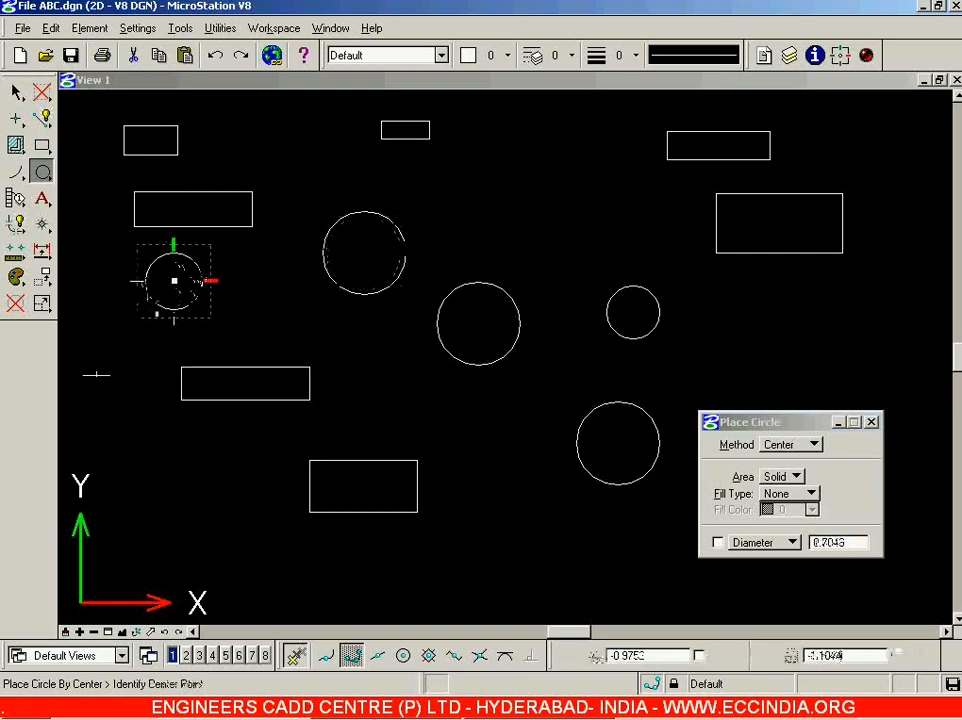
pyautogui.click(128, 445)
pyautogui.click(130, 473)
pyautogui.click(900, 346)
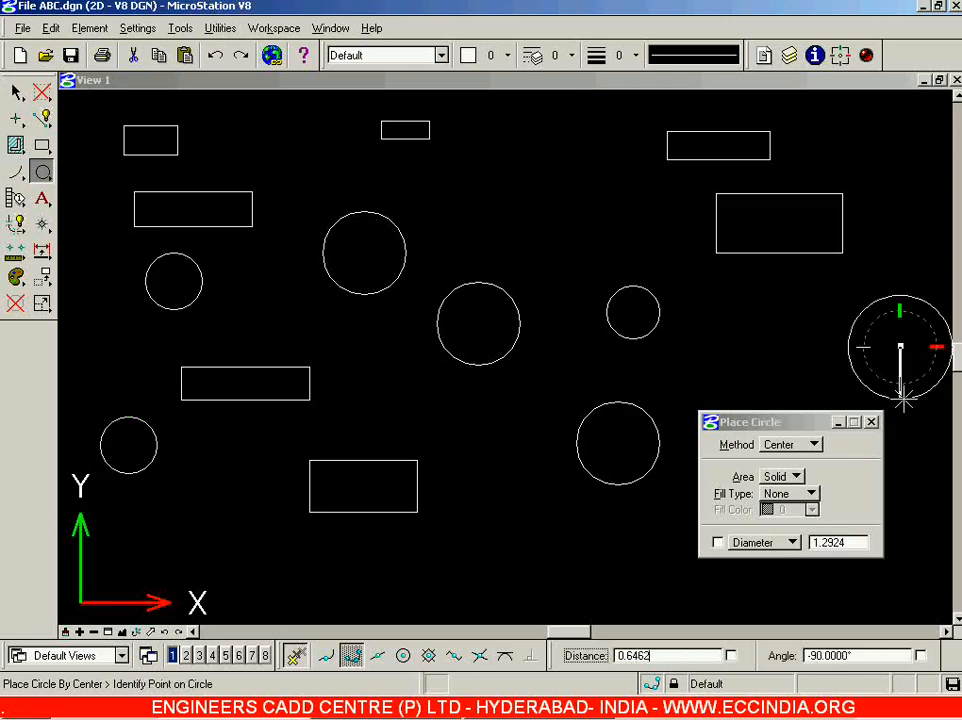
pyautogui.click(902, 398)
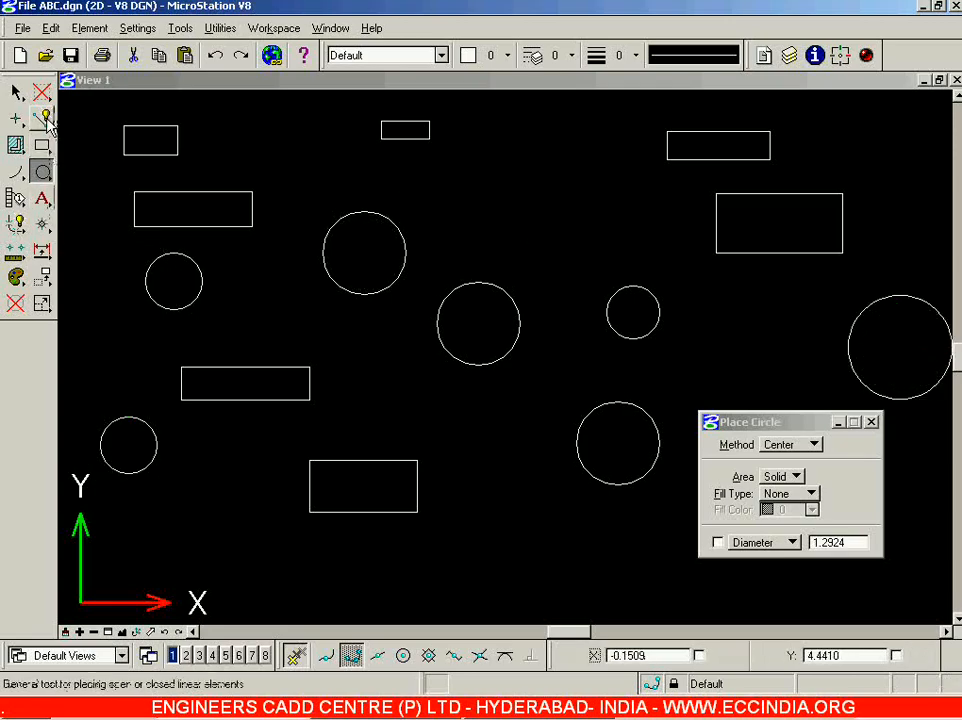
# Draw three open two-segment SmartLines with sharp vertices: below the lowest circle, near the lower-left axis symbol, and near the upper middle.
pyautogui.click(42, 118)
pyautogui.click(606, 582)
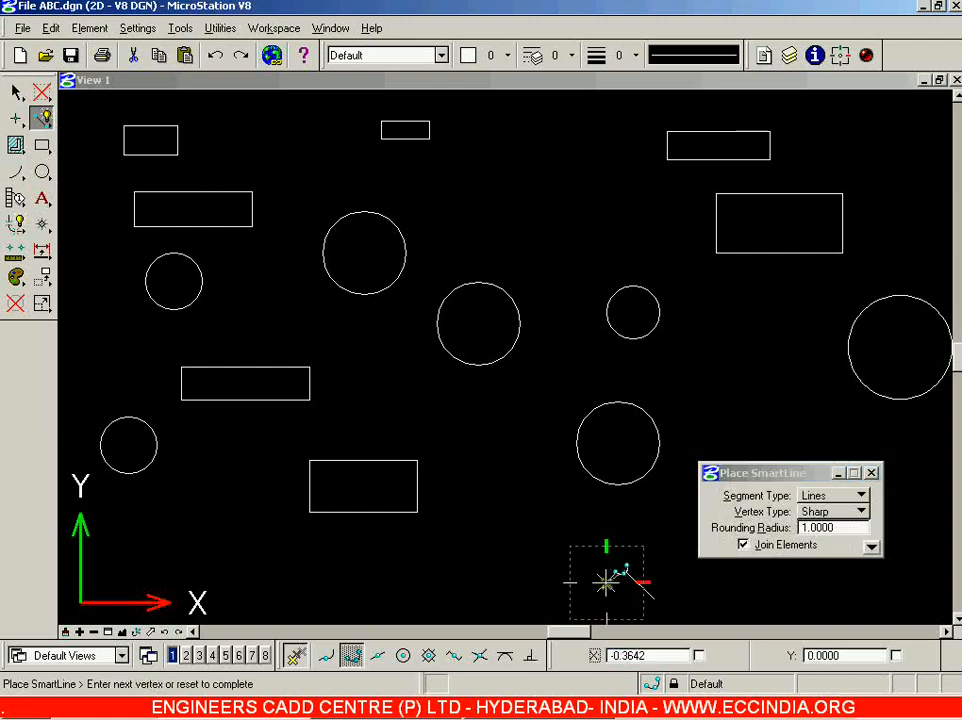
pyautogui.rightClick(606, 582)
pyautogui.click(207, 532)
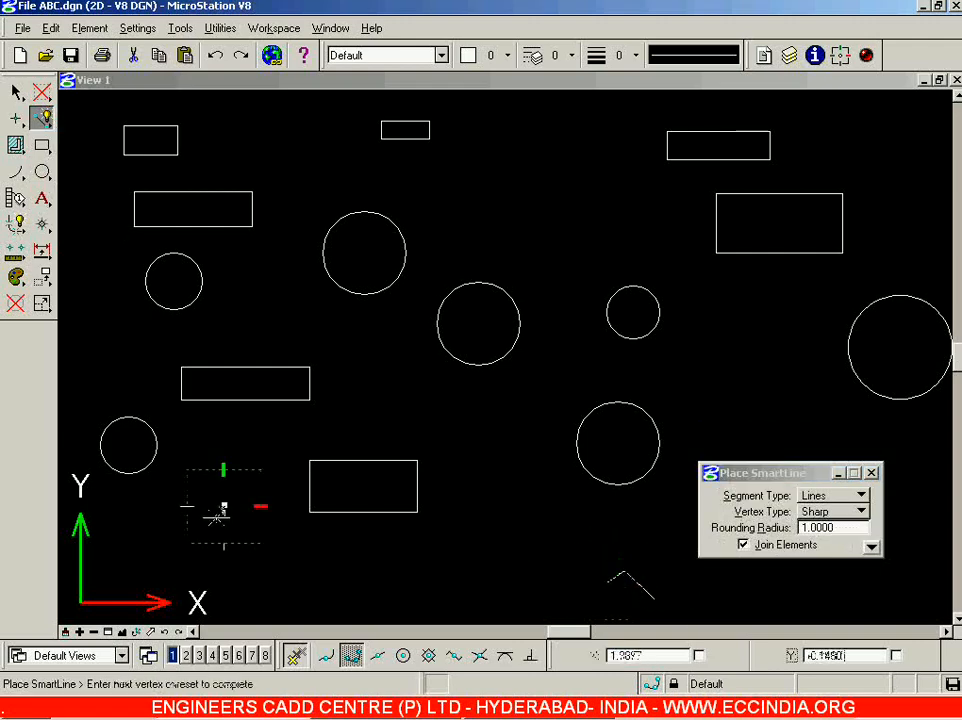
pyautogui.click(240, 565)
pyautogui.rightClick(250, 568)
pyautogui.click(550, 231)
pyautogui.click(541, 165)
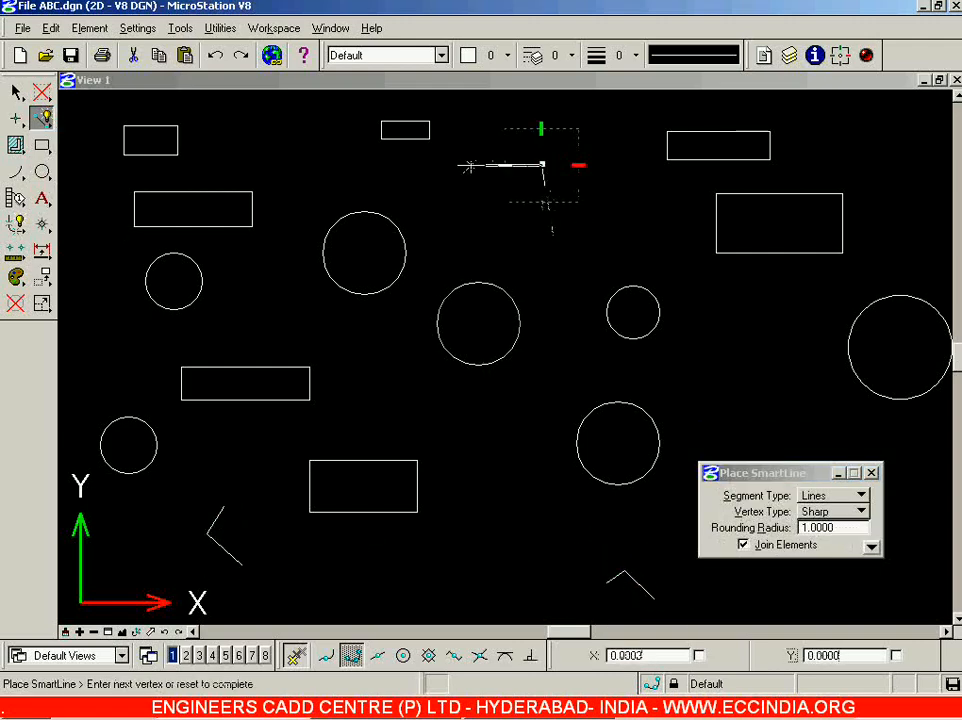
pyautogui.click(468, 165)
pyautogui.rightClick(670, 265)
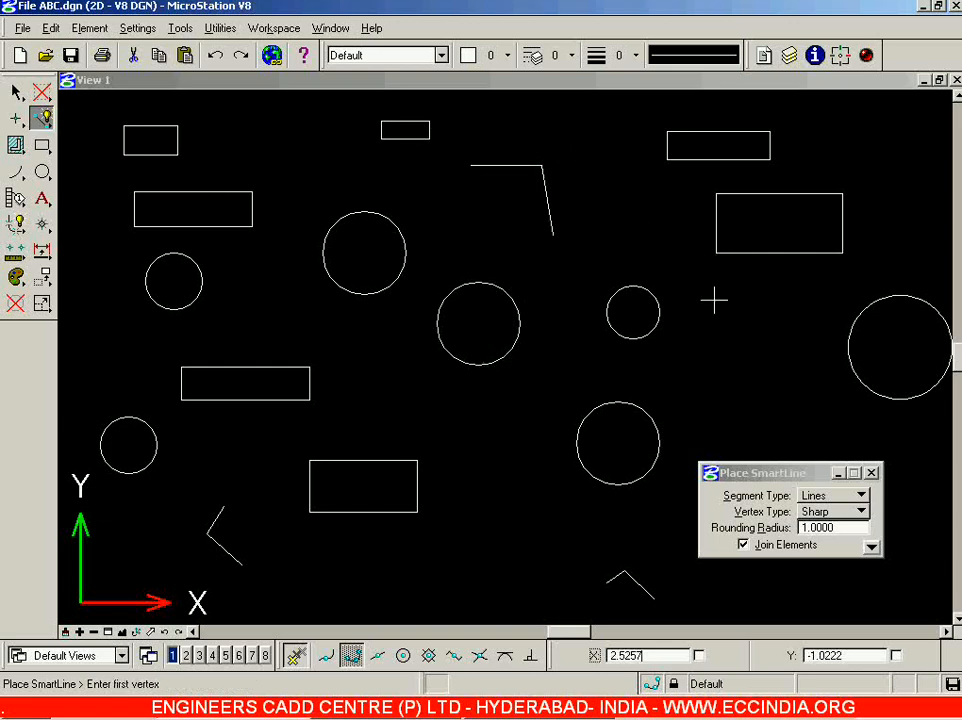
# Draw three more two-segment SmartLines beside the far-right circle, left of the central circle and at the upper right, finishing in Element Selection.
pyautogui.click(747, 333)
pyautogui.click(718, 372)
pyautogui.click(786, 404)
pyautogui.rightClick(786, 402)
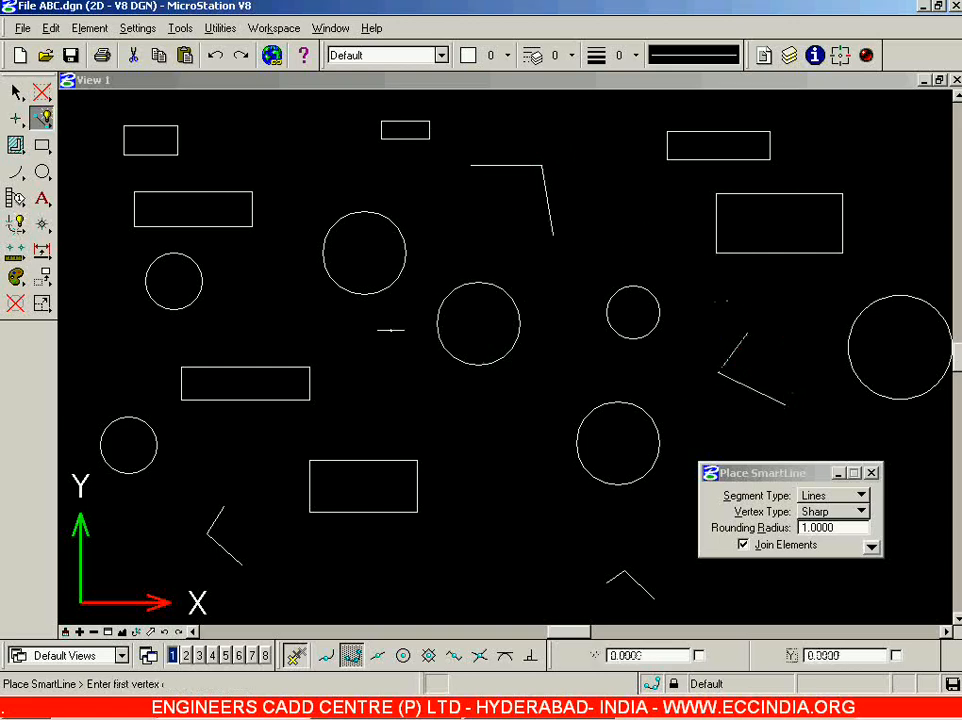
pyautogui.click(327, 347)
pyautogui.click(365, 359)
pyautogui.click(377, 397)
pyautogui.rightClick(389, 389)
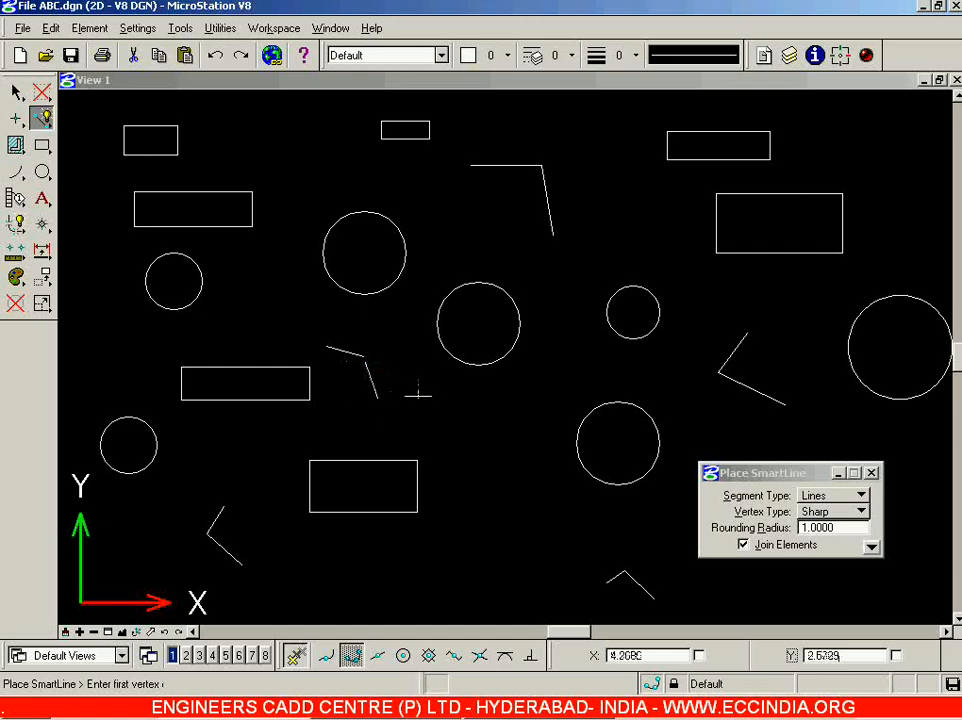
pyautogui.click(836, 167)
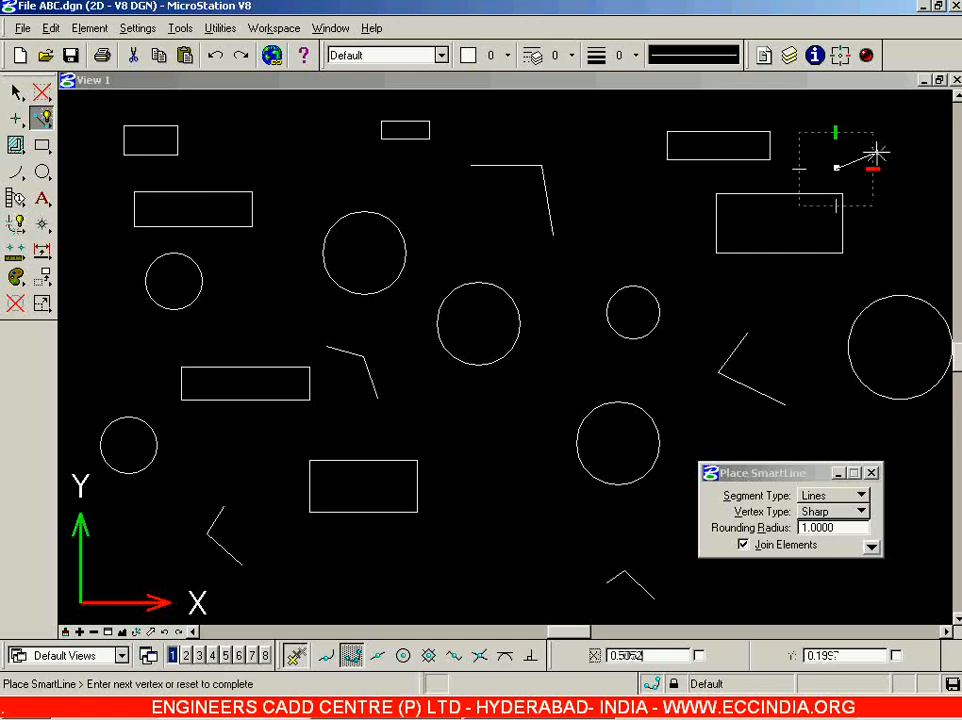
pyautogui.click(892, 141)
pyautogui.click(880, 207)
pyautogui.rightClick(880, 207)
pyautogui.click(15, 92)
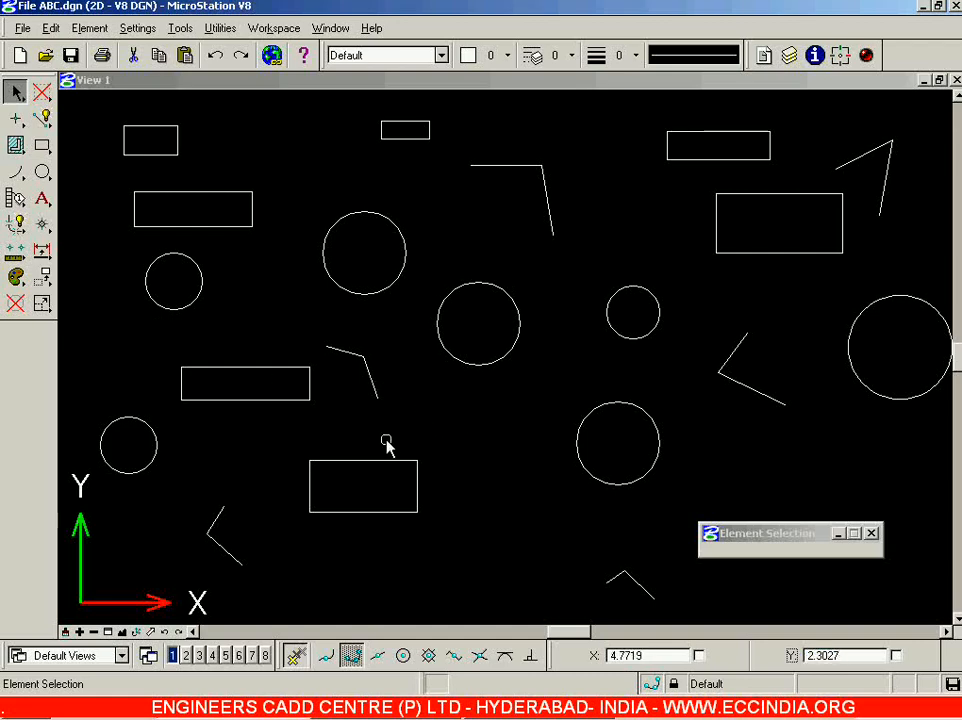
pyautogui.click(358, 425)
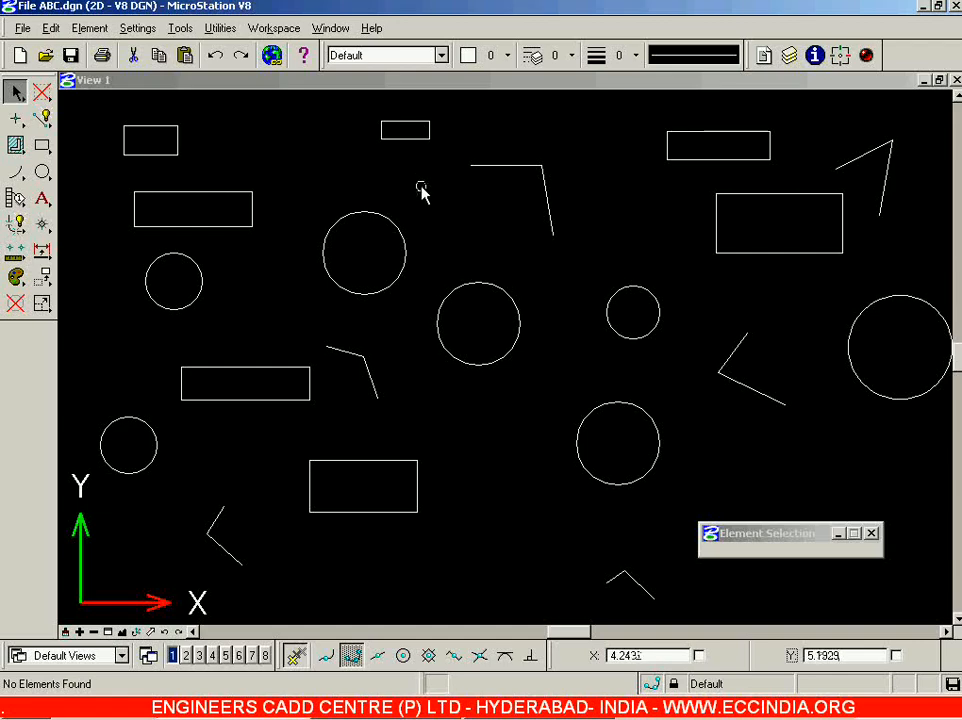
# Open the Level Manager and move its window lower so the upper part of the drawing is uncovered.
pyautogui.click(140, 29)
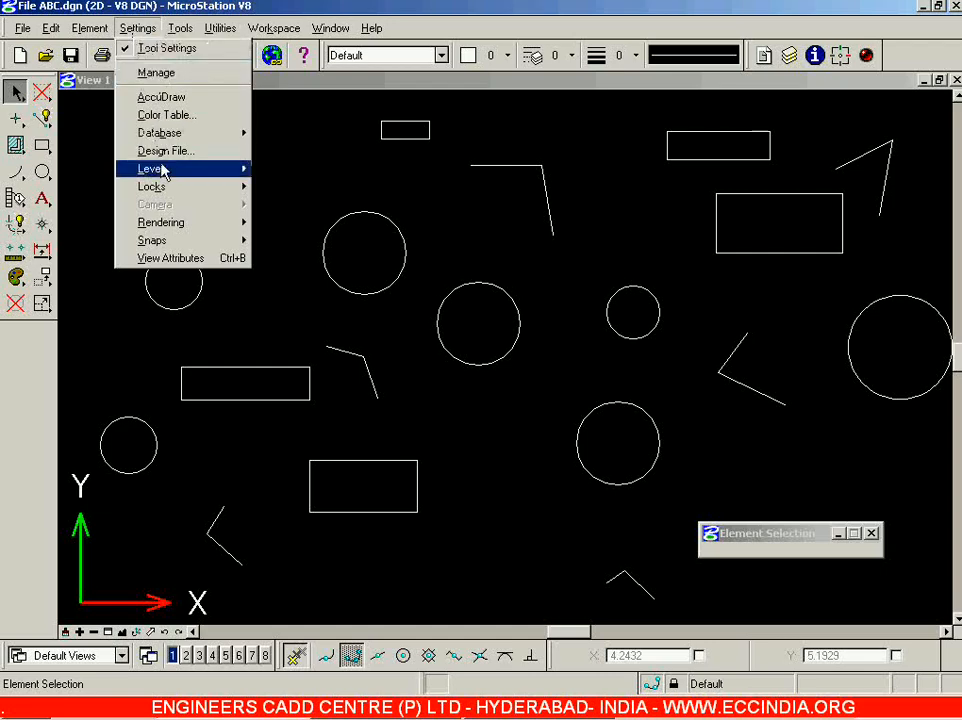
pyautogui.moveTo(236, 167)
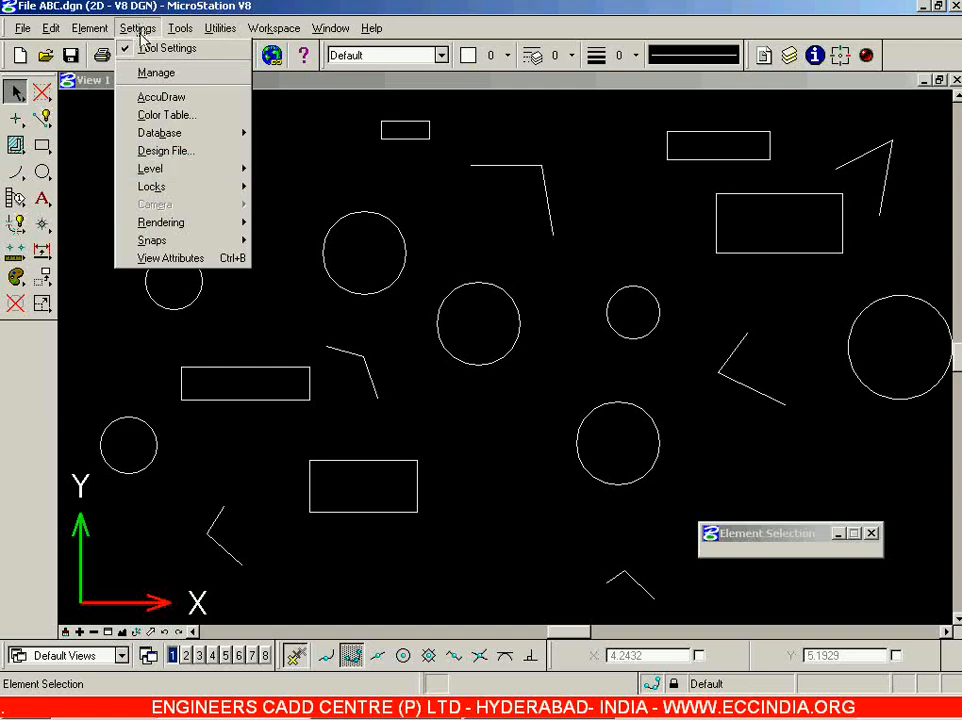
pyautogui.moveTo(166, 172)
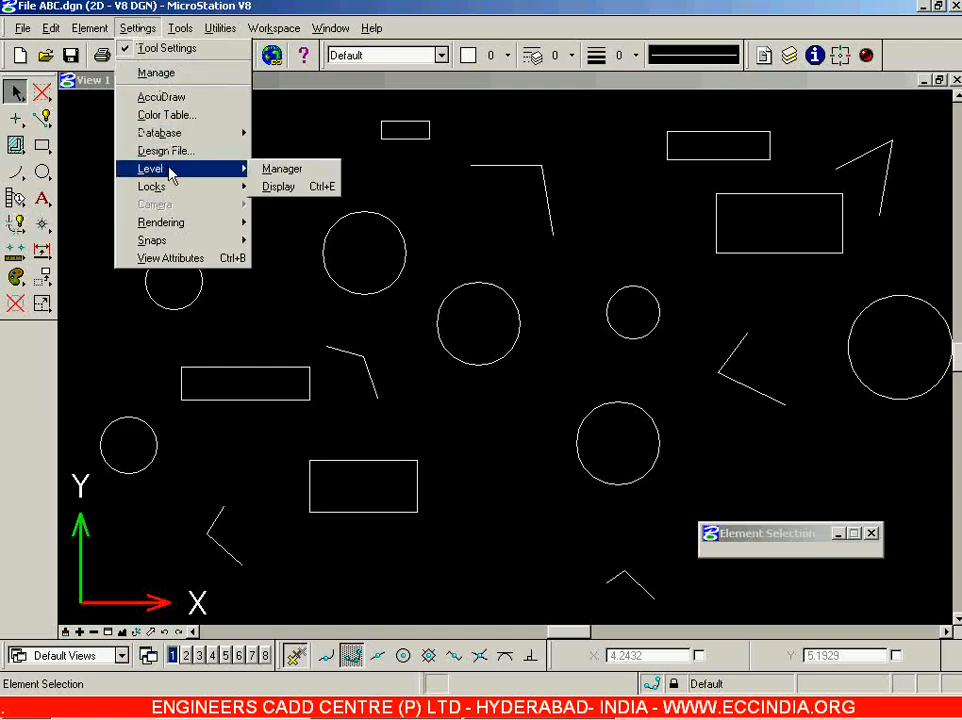
pyautogui.click(307, 172)
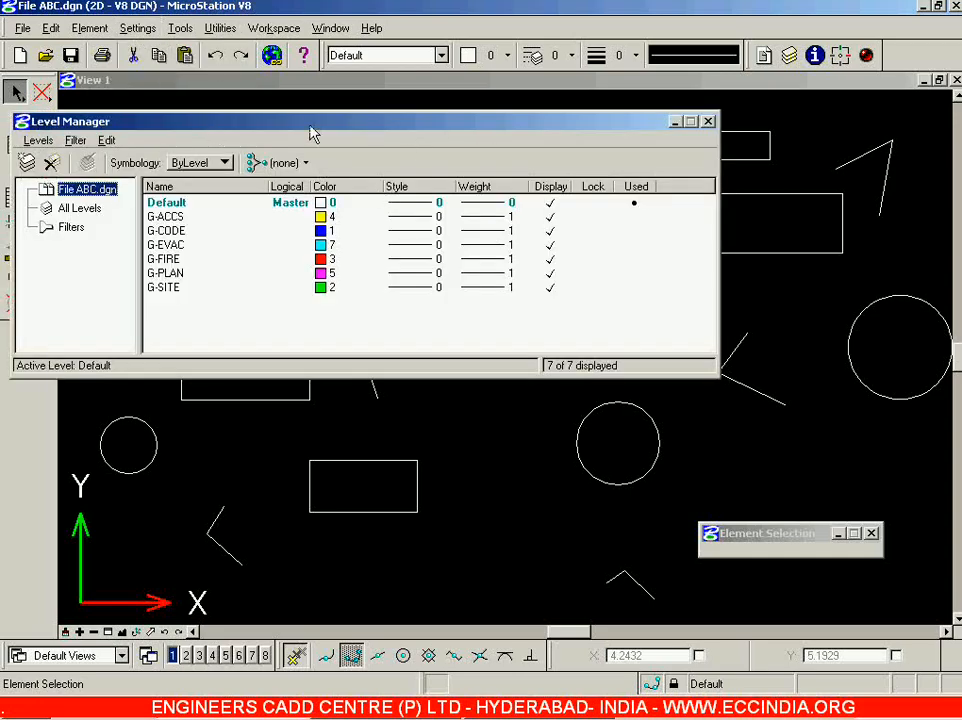
pyautogui.moveTo(372, 122); pyautogui.dragTo(543, 262)
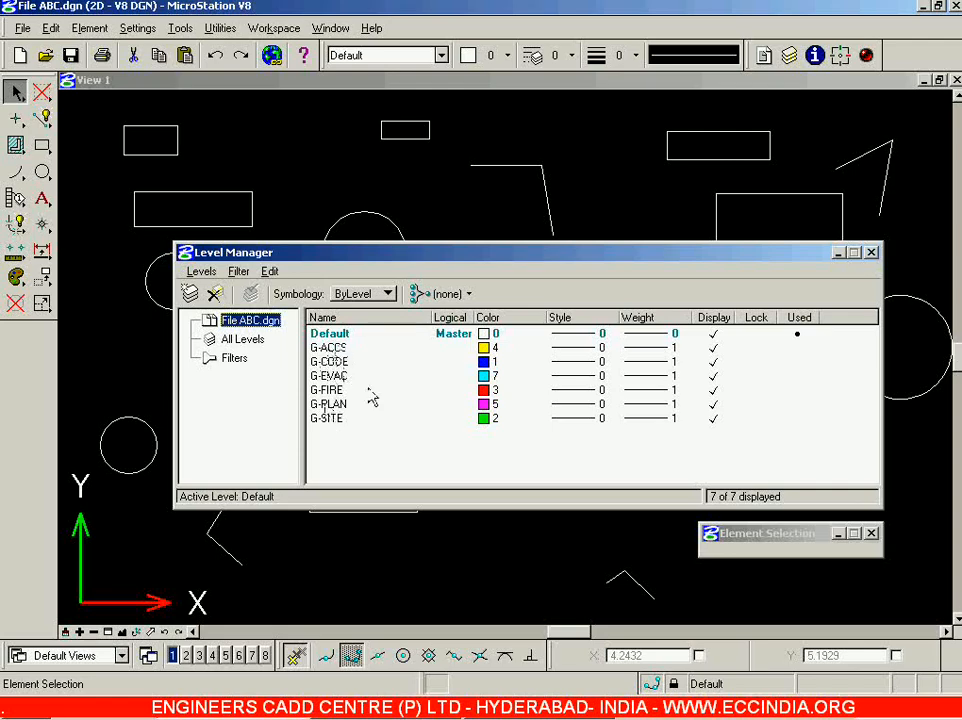
pyautogui.moveTo(463, 267); pyautogui.dragTo(518, 278)
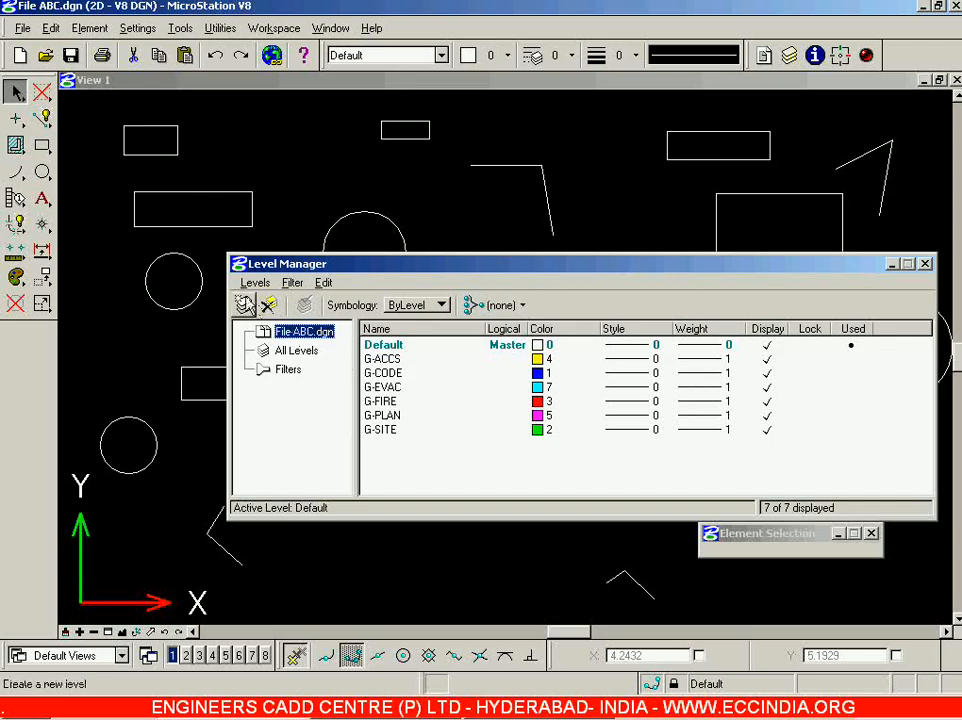
# Create three new levels in File ABC.dgn named Rectangles, Circles and Lines.
pyautogui.click(243, 304)
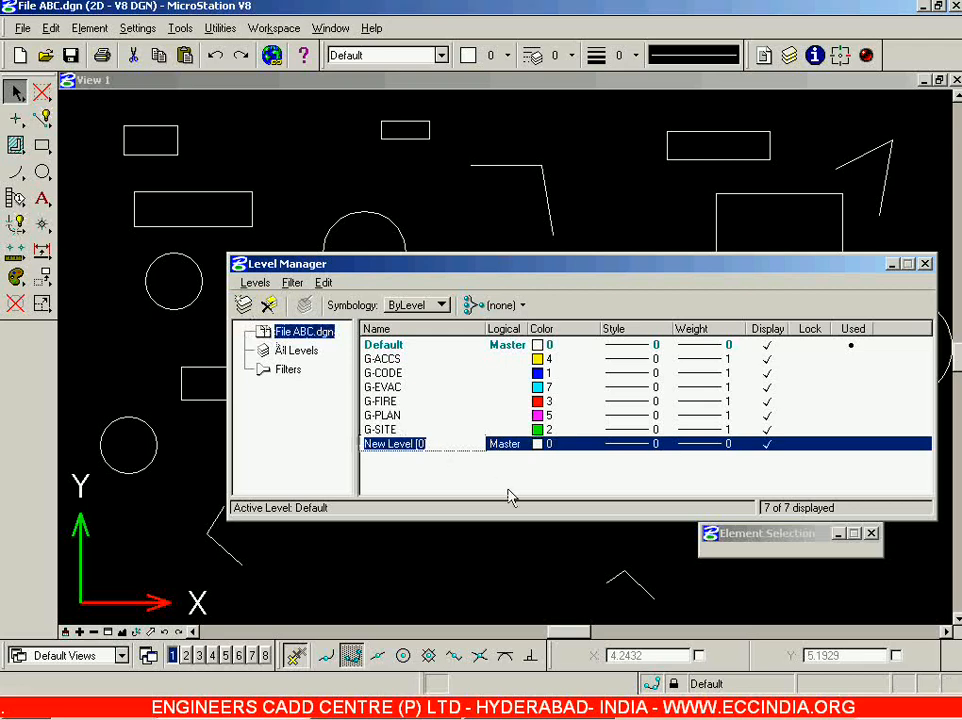
pyautogui.write('Rectangles')
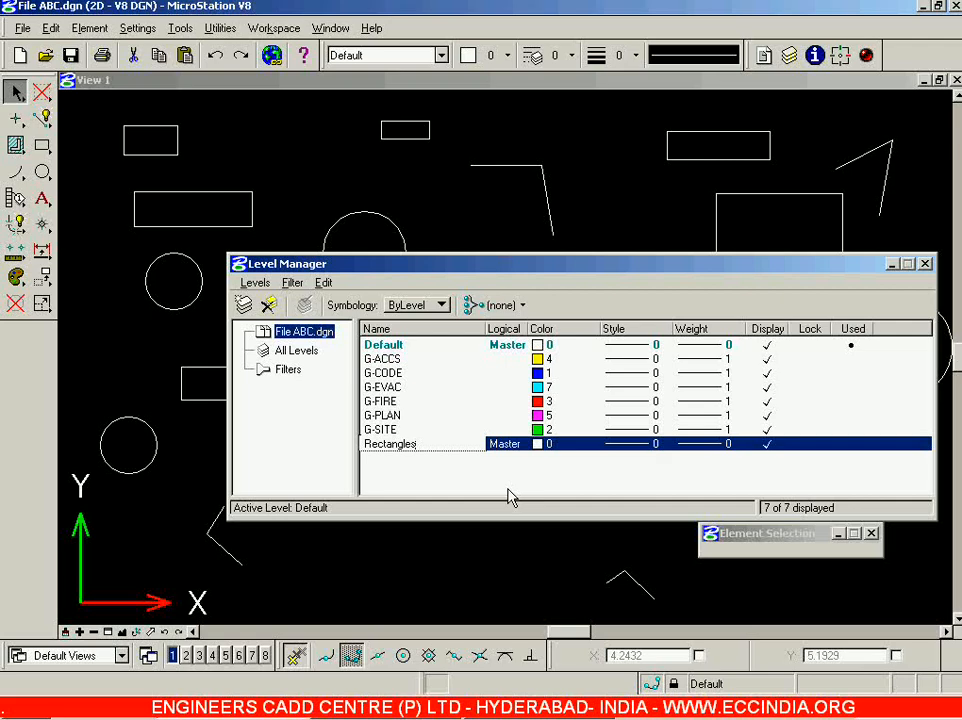
pyautogui.press('Return')
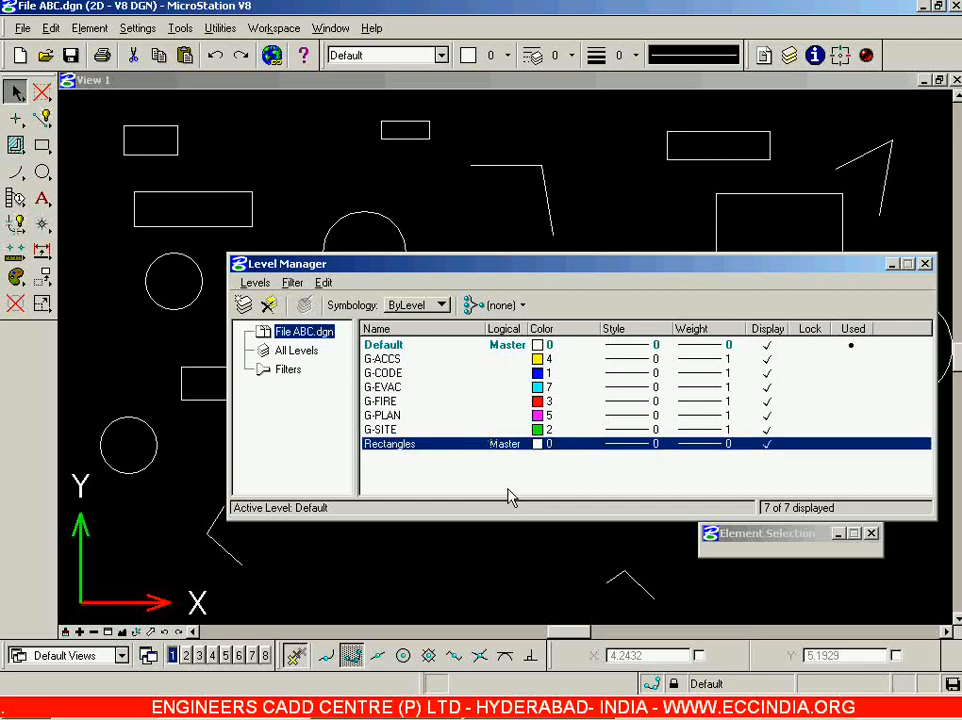
pyautogui.click(242, 305)
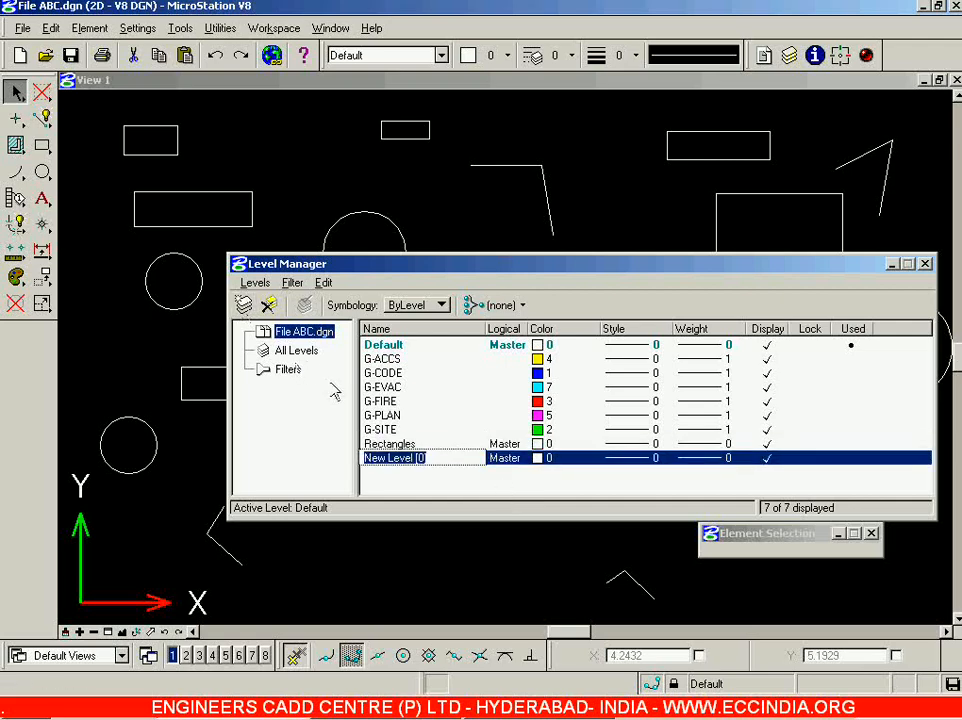
pyautogui.write('Circles')
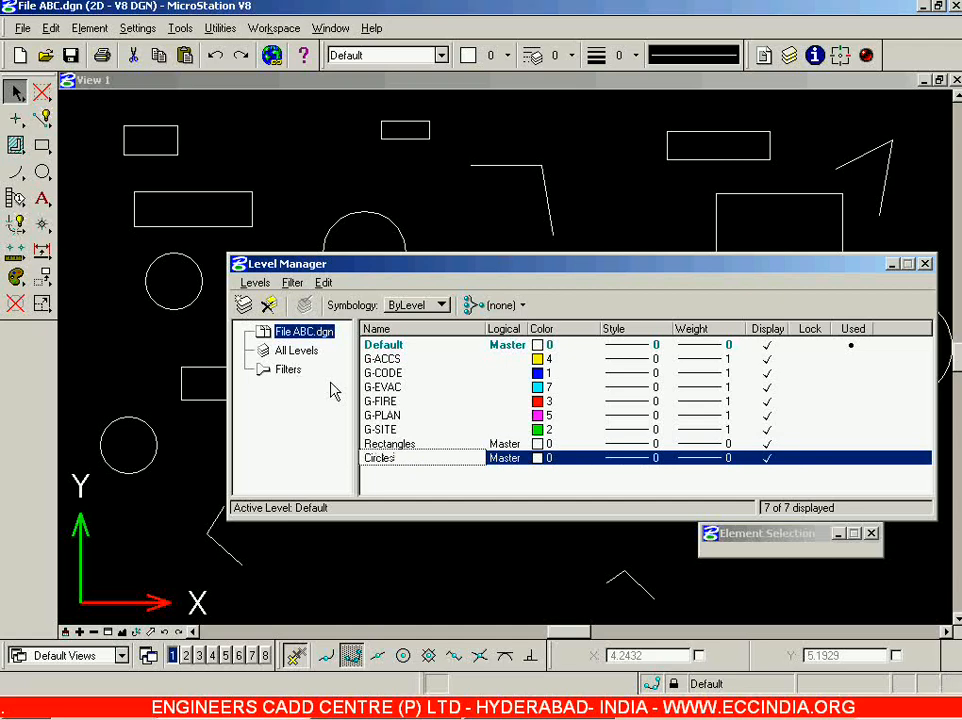
pyautogui.press('Return')
pyautogui.click(242, 305)
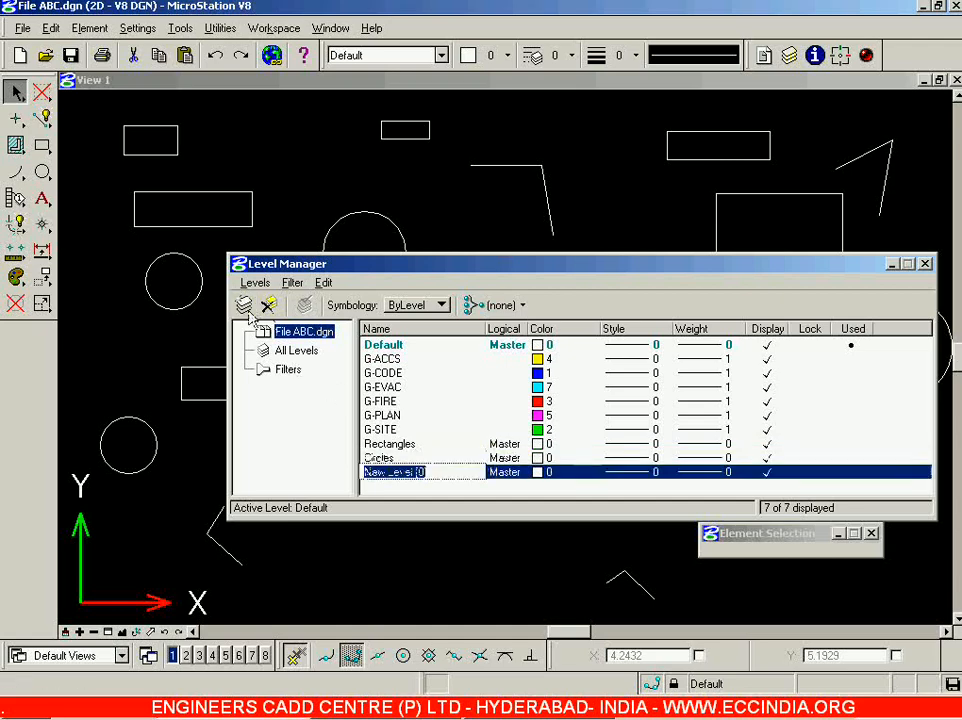
pyautogui.write('Lines')
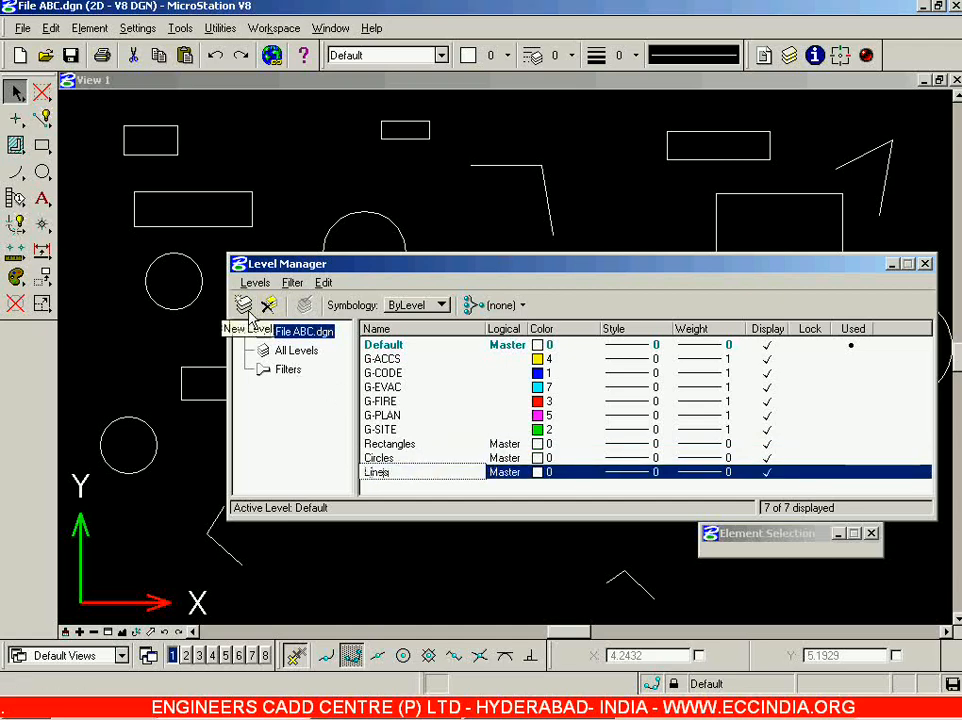
pyautogui.press('Return')
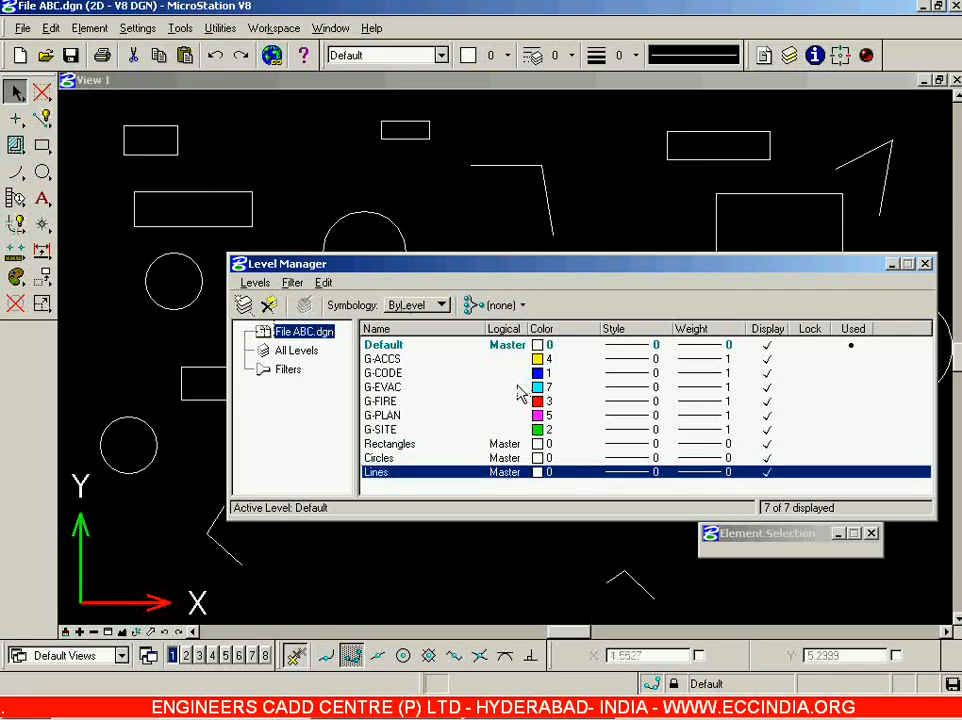
# Set the level colors to 3 (red) for Rectangles, 15 (cyan) for Circles and 4 (yellow) for Lines.
pyautogui.click(538, 443)
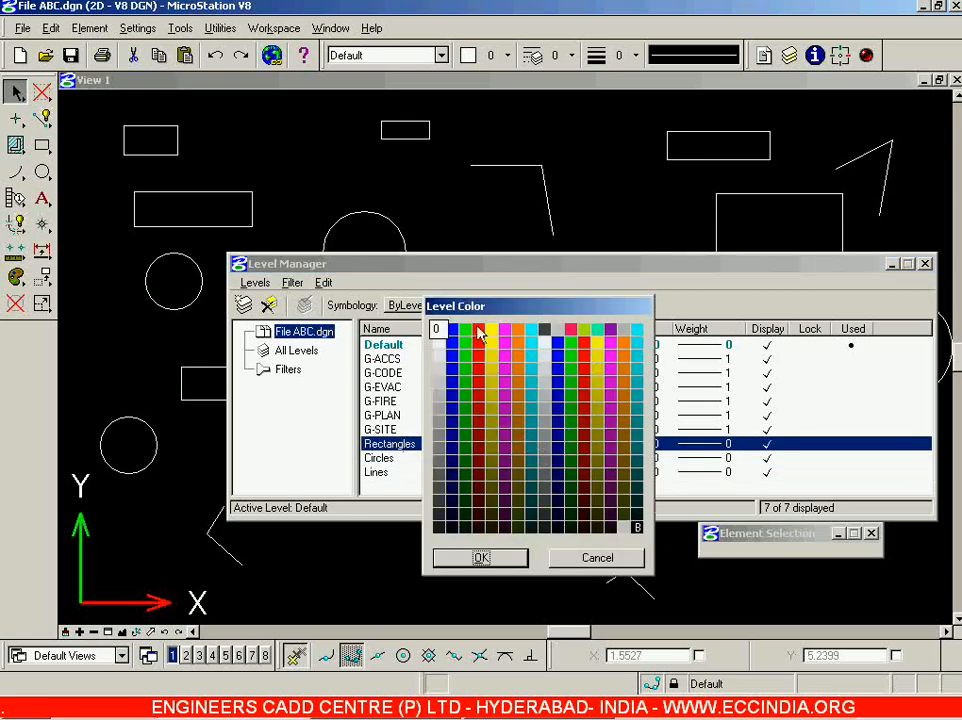
pyautogui.click(479, 332)
pyautogui.click(484, 557)
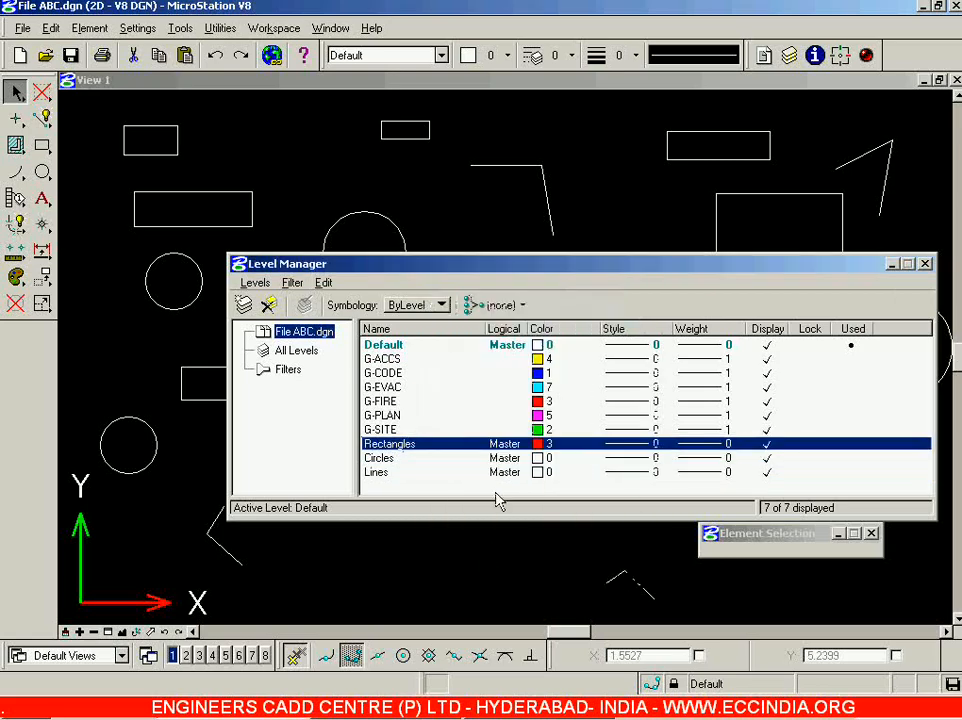
pyautogui.click(539, 458)
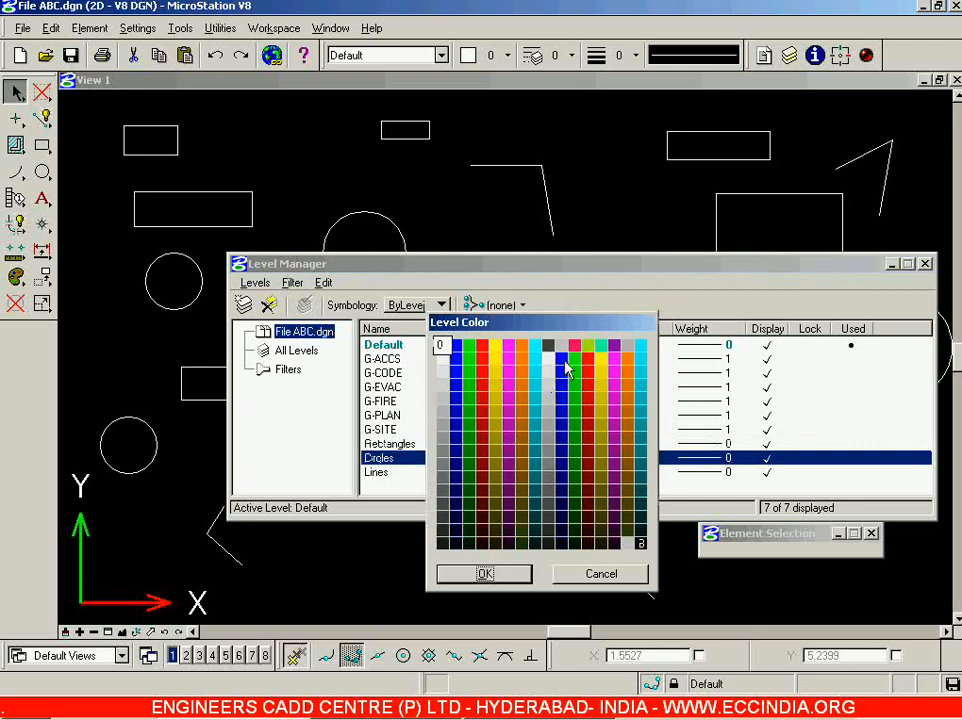
pyautogui.click(640, 347)
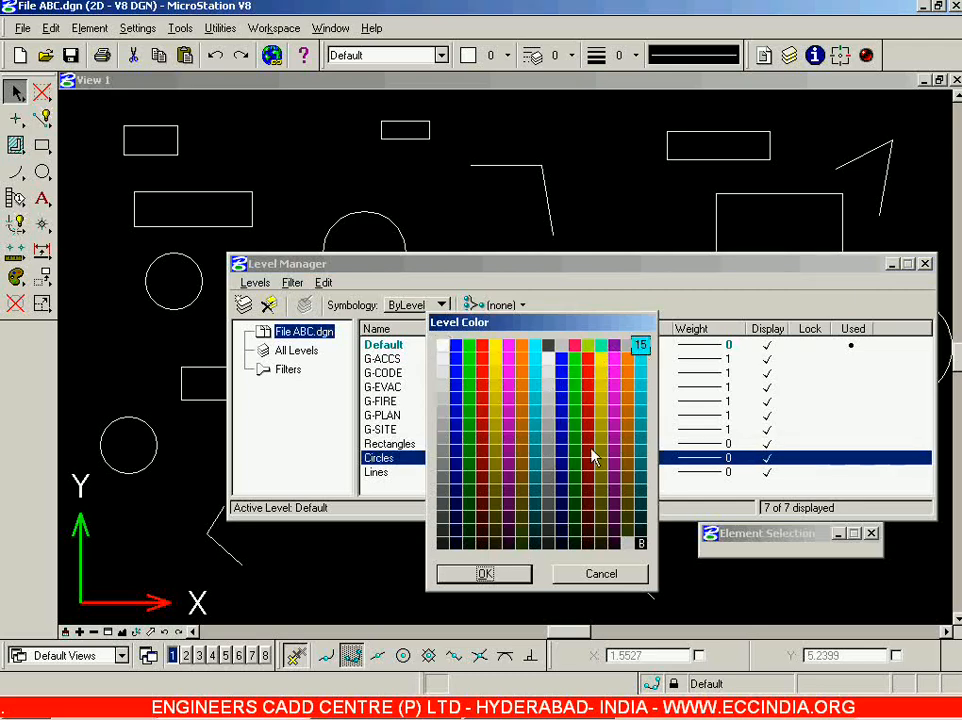
pyautogui.click(481, 574)
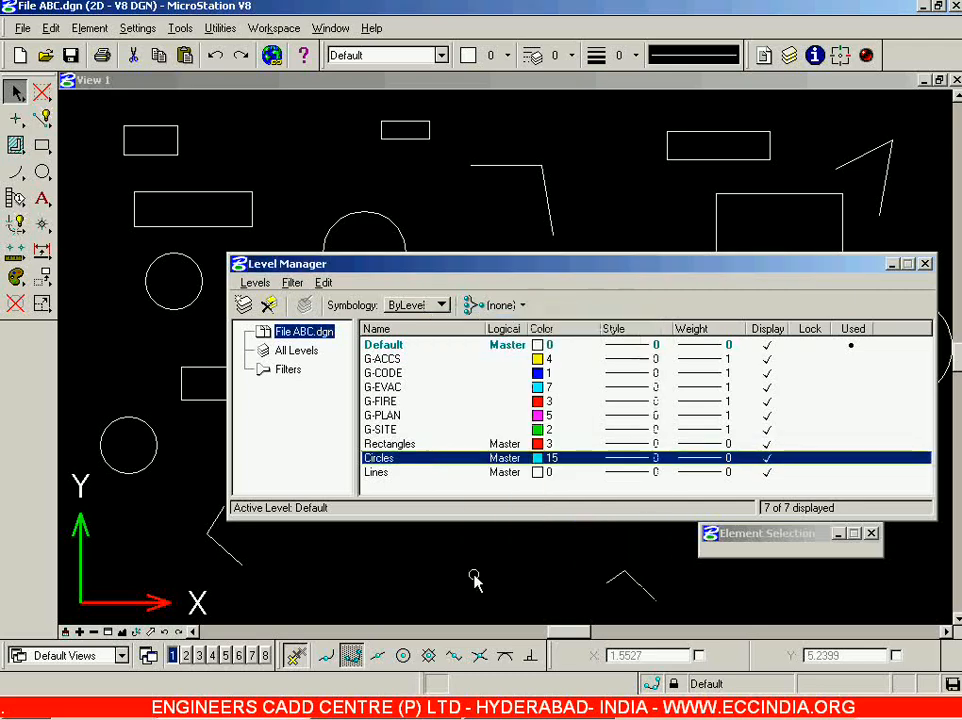
pyautogui.click(553, 475)
pyautogui.click(507, 357)
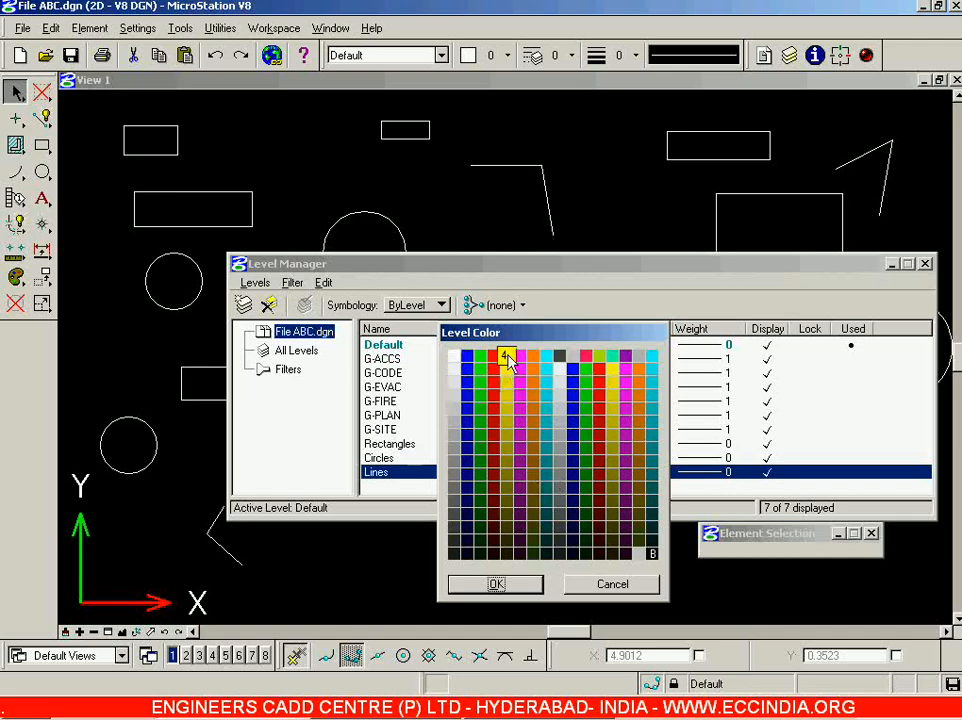
pyautogui.click(510, 582)
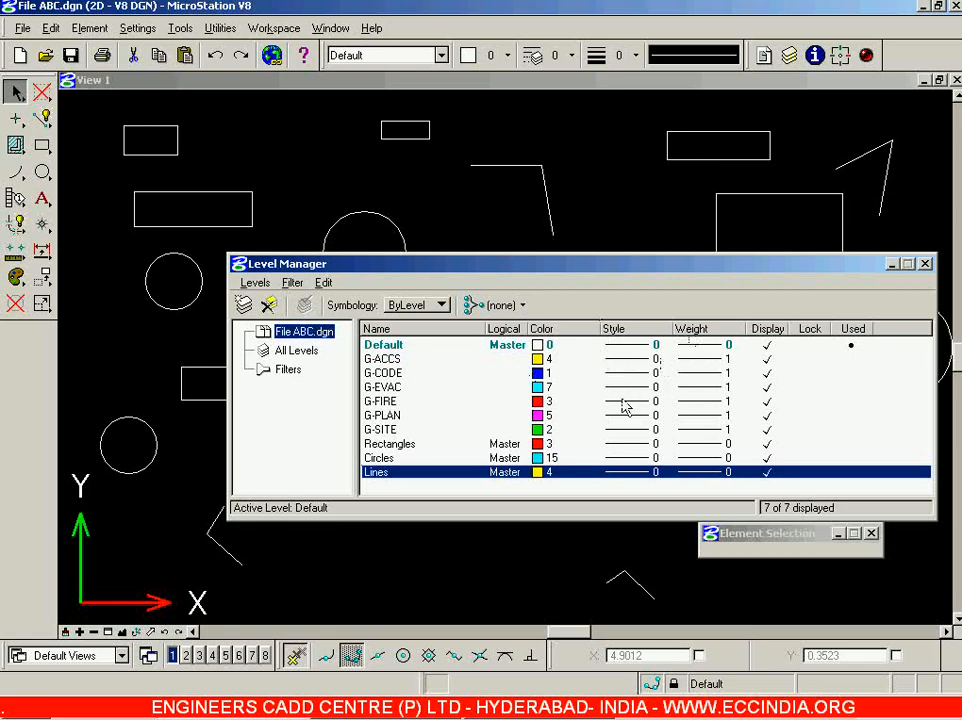
# Set the Lines level's style to 4 and the Circles level's weight to 5, and close the Level Manager.
pyautogui.click(642, 472)
pyautogui.click(622, 437)
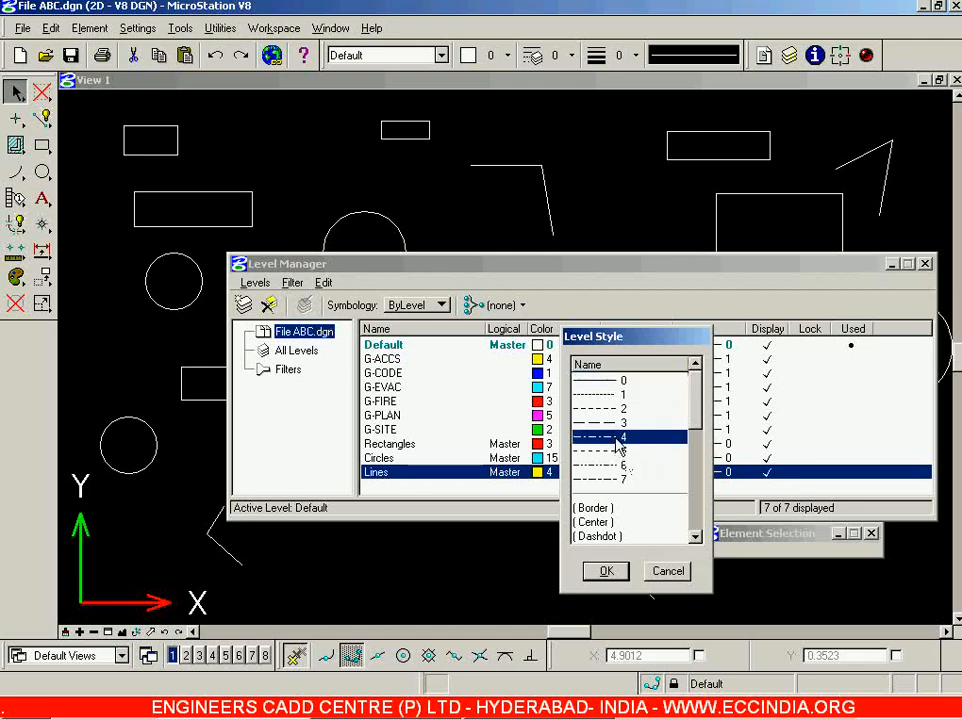
pyautogui.click(615, 574)
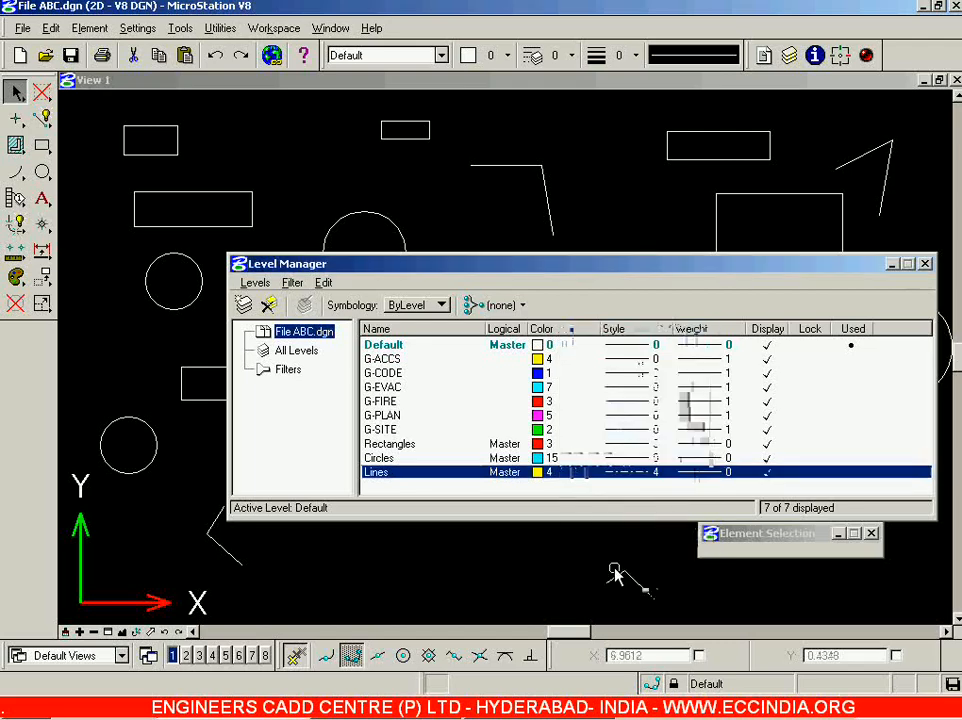
pyautogui.click(706, 458)
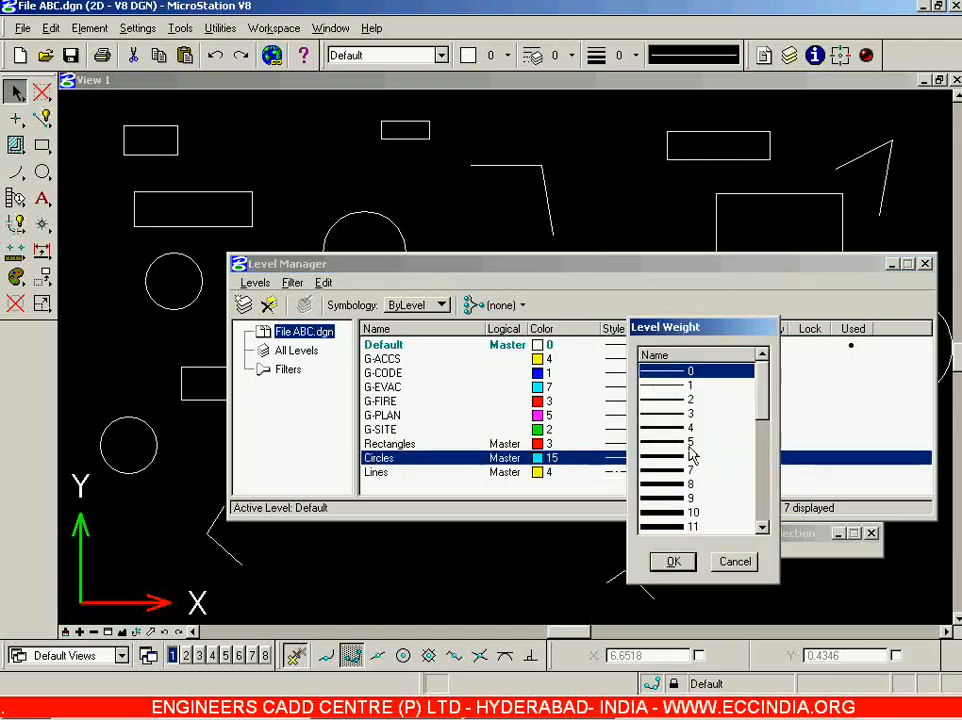
pyautogui.click(690, 443)
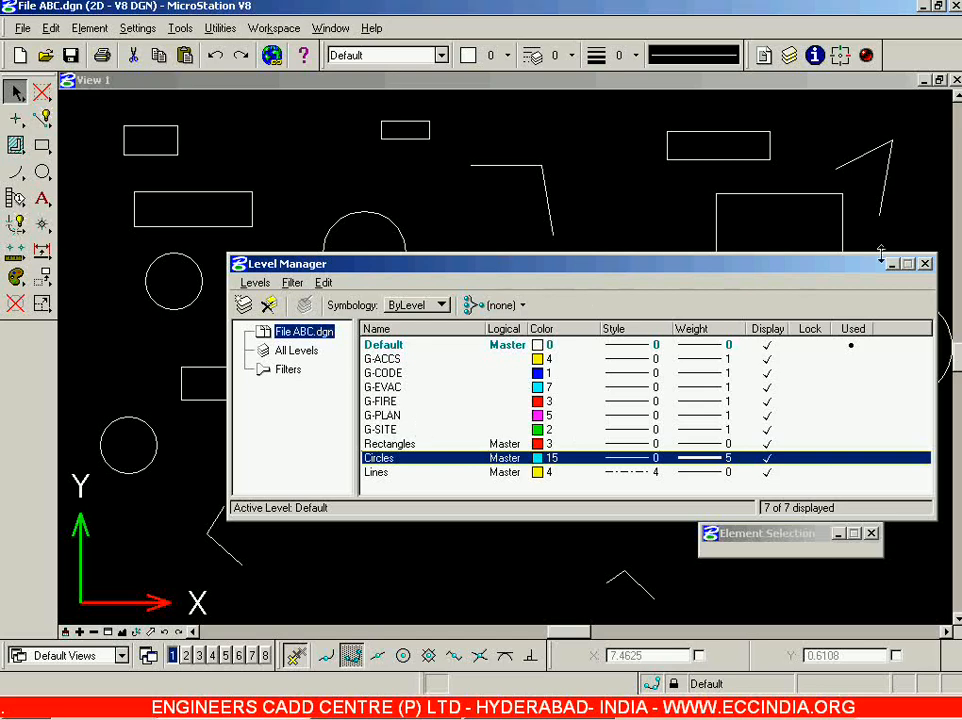
pyautogui.click(925, 263)
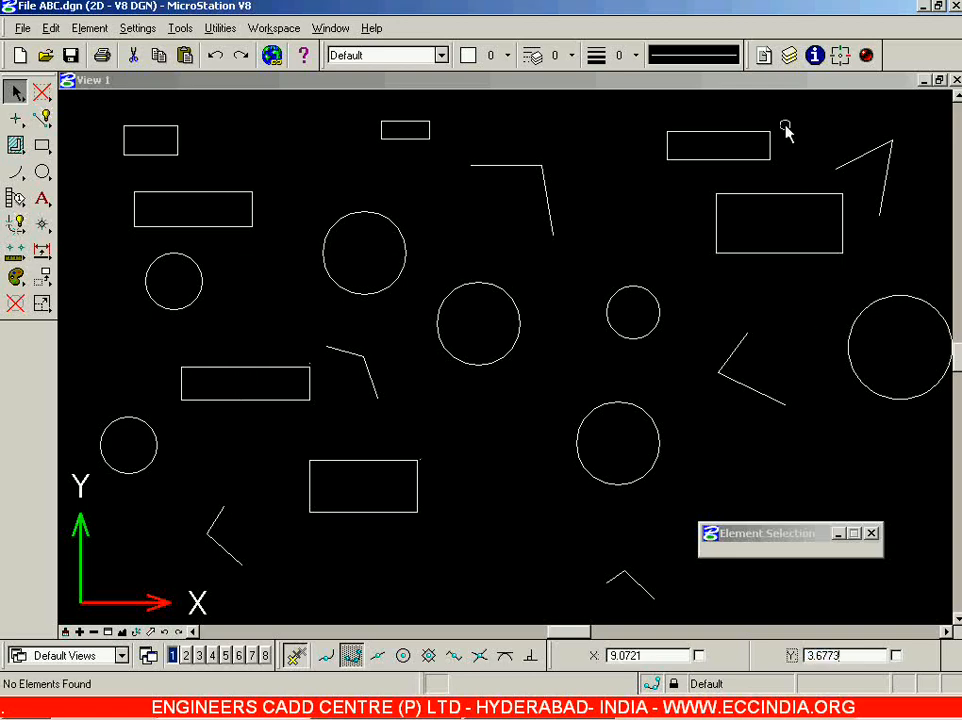
# Select all seven rectangles in the drawing, move them to the Rectangles level and clear the selection.
pyautogui.click(418, 461)
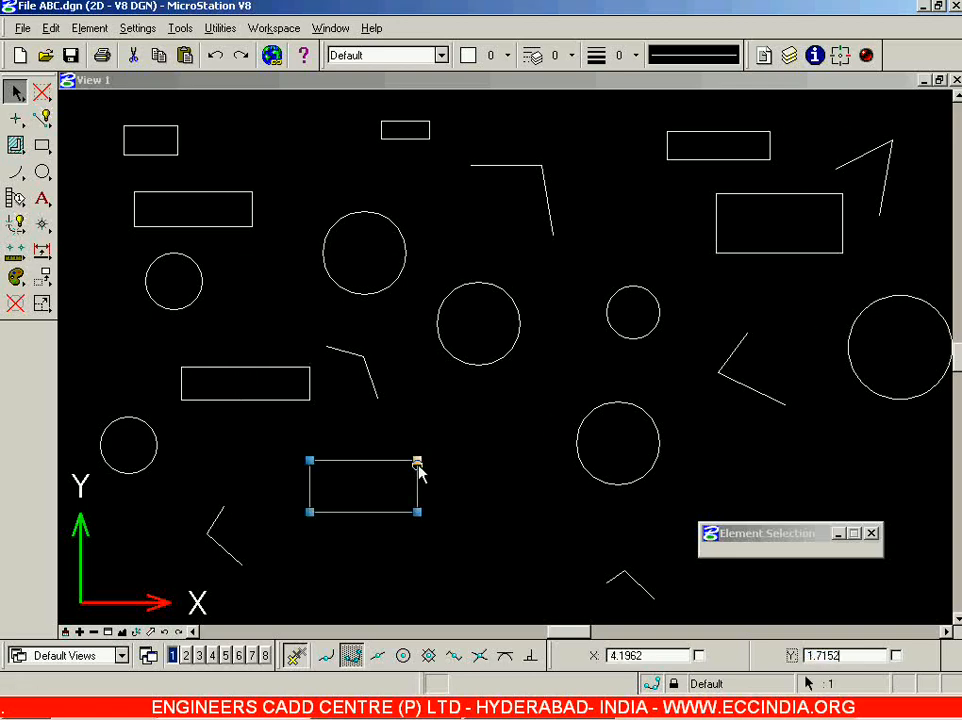
pyautogui.keyDown('ctrl'); pyautogui.click(259, 367); pyautogui.keyUp('ctrl')
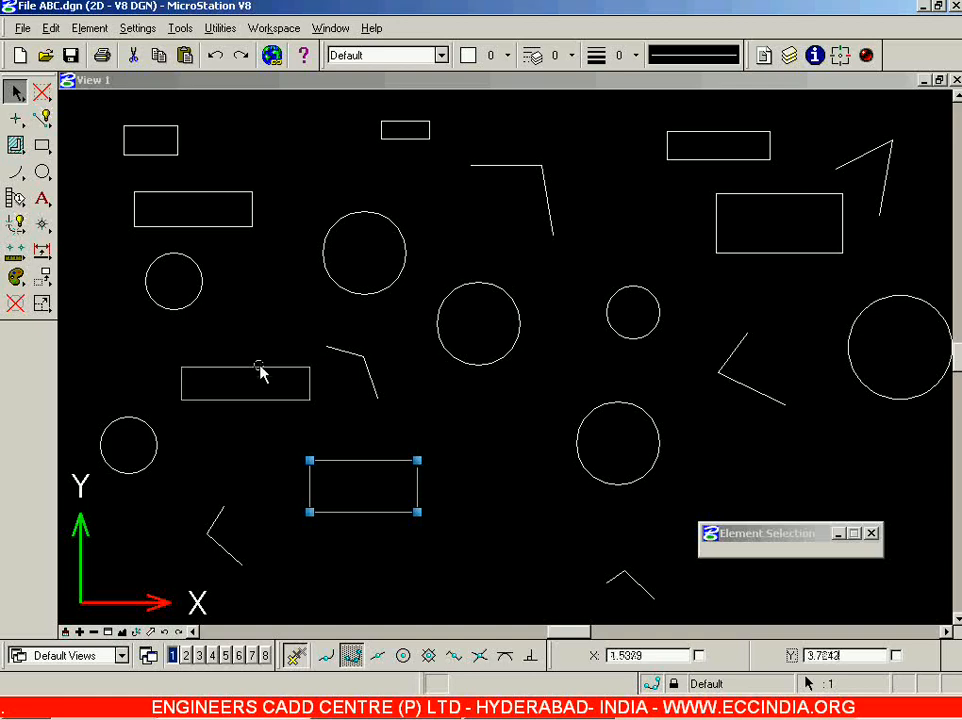
pyautogui.keyDown('ctrl'); pyautogui.click(200, 225); pyautogui.keyUp('ctrl')
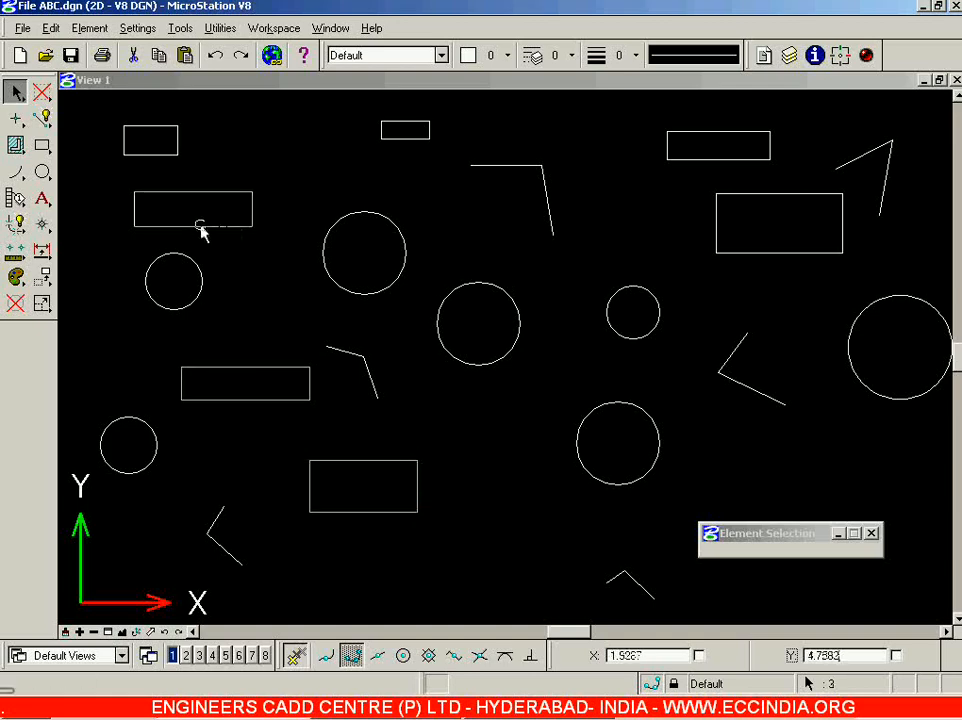
pyautogui.keyDown('ctrl'); pyautogui.click(420, 139); pyautogui.keyUp('ctrl')
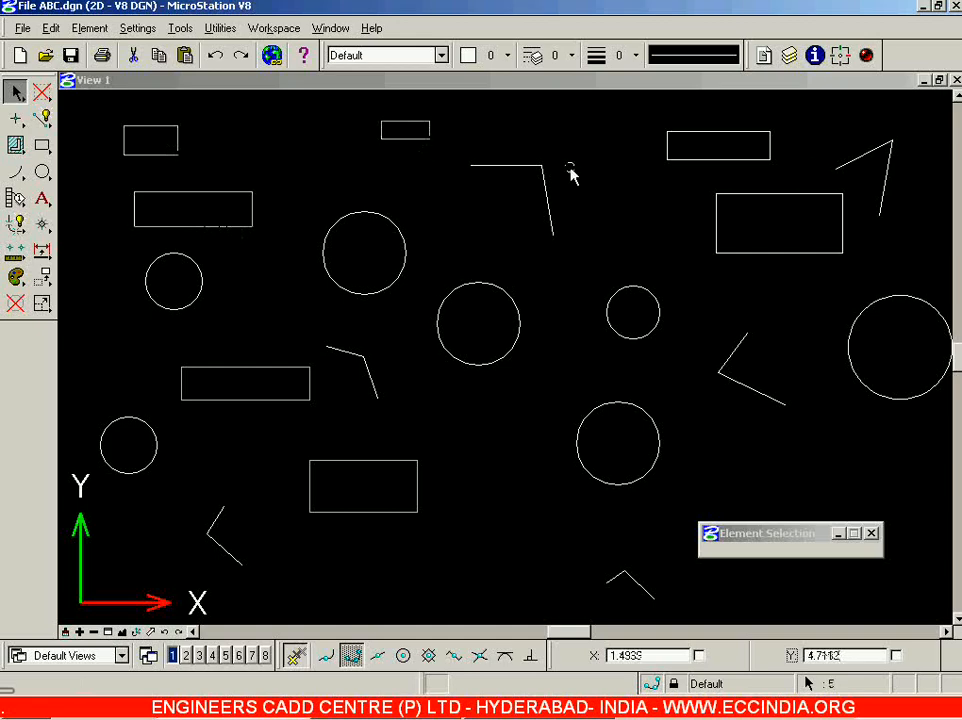
pyautogui.keyDown('ctrl'); pyautogui.click(739, 162); pyautogui.keyUp('ctrl')
pyautogui.keyDown('ctrl'); pyautogui.click(743, 196); pyautogui.keyUp('ctrl')
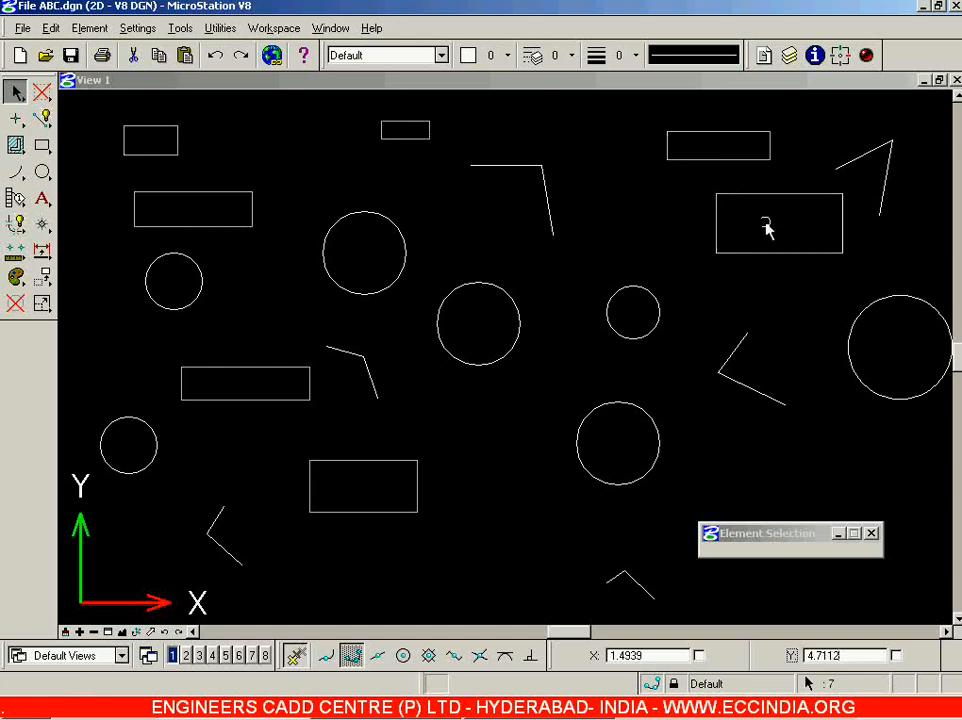
pyautogui.click(441, 56)
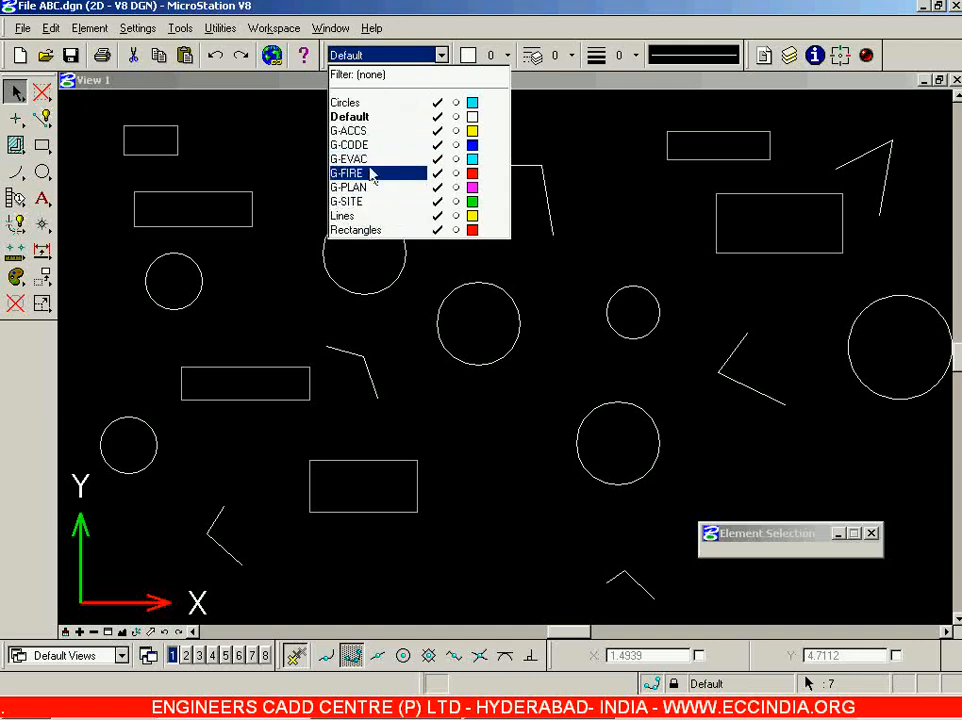
pyautogui.click(148, 26)
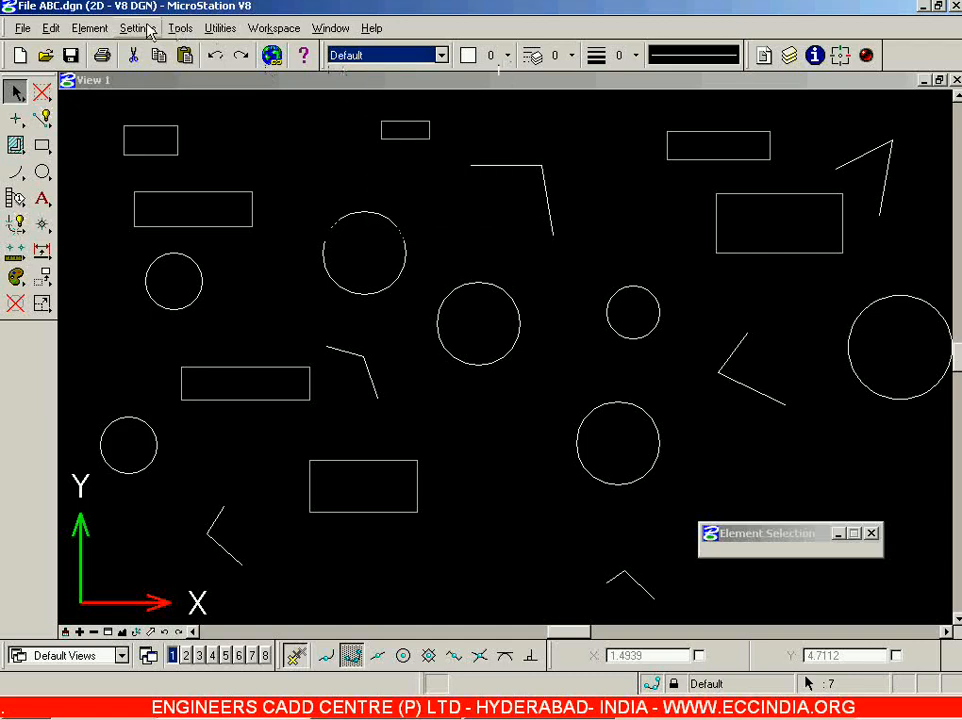
pyautogui.click(147, 29)
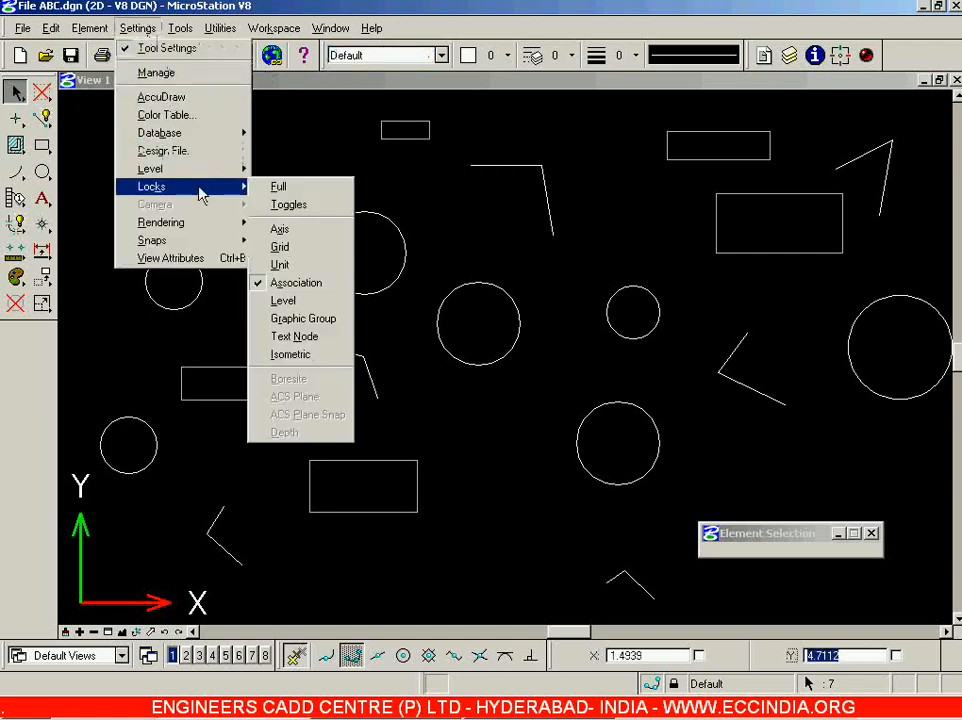
pyautogui.click(382, 74)
pyautogui.click(440, 55)
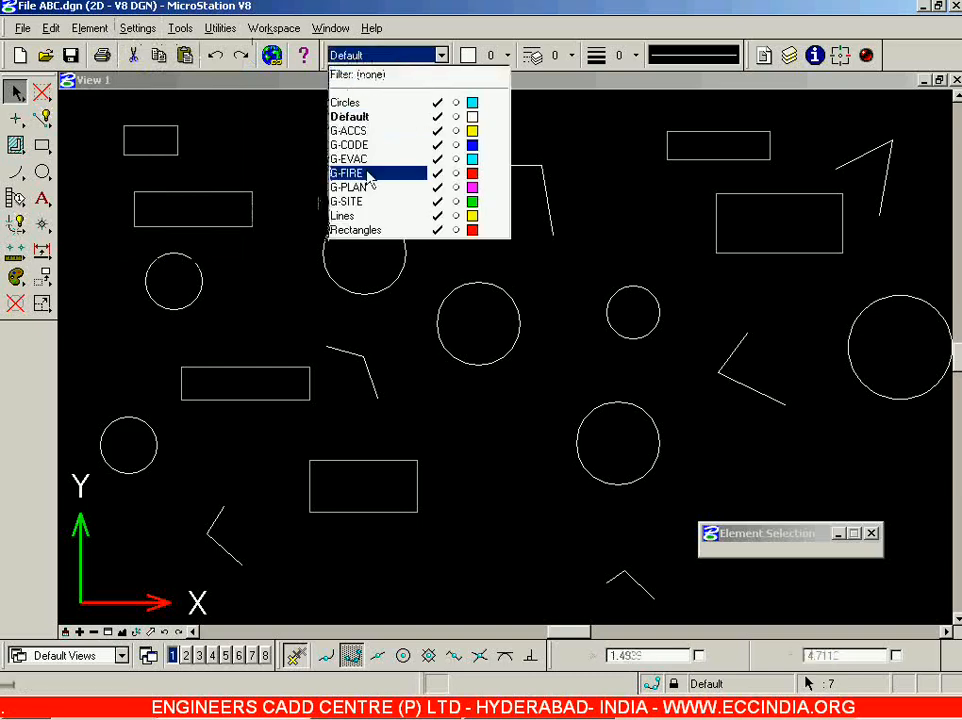
pyautogui.click(374, 230)
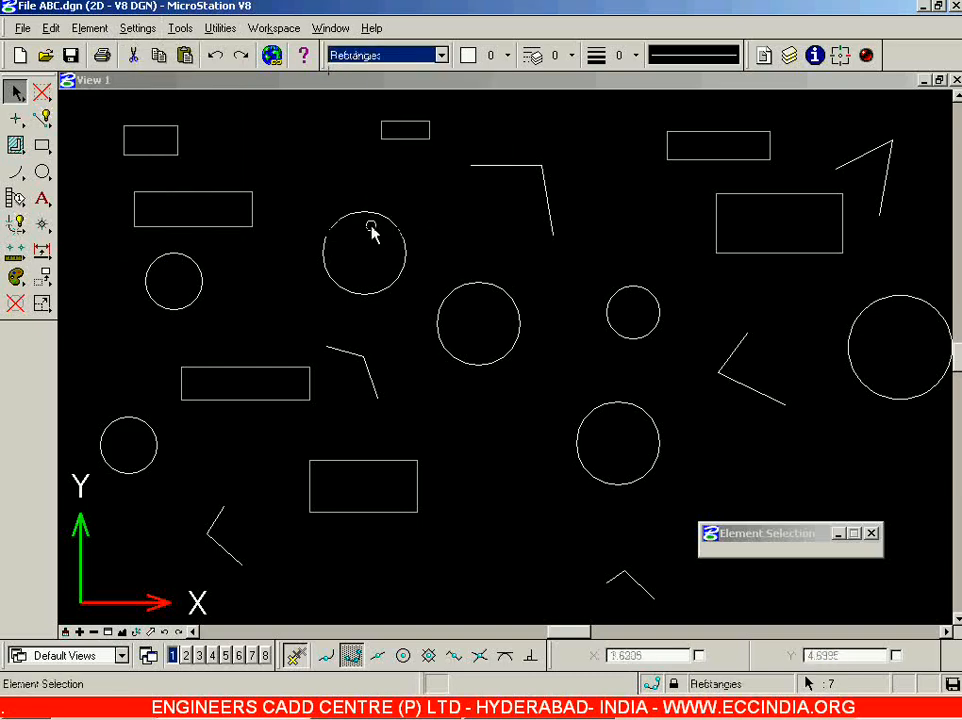
pyautogui.click(427, 222)
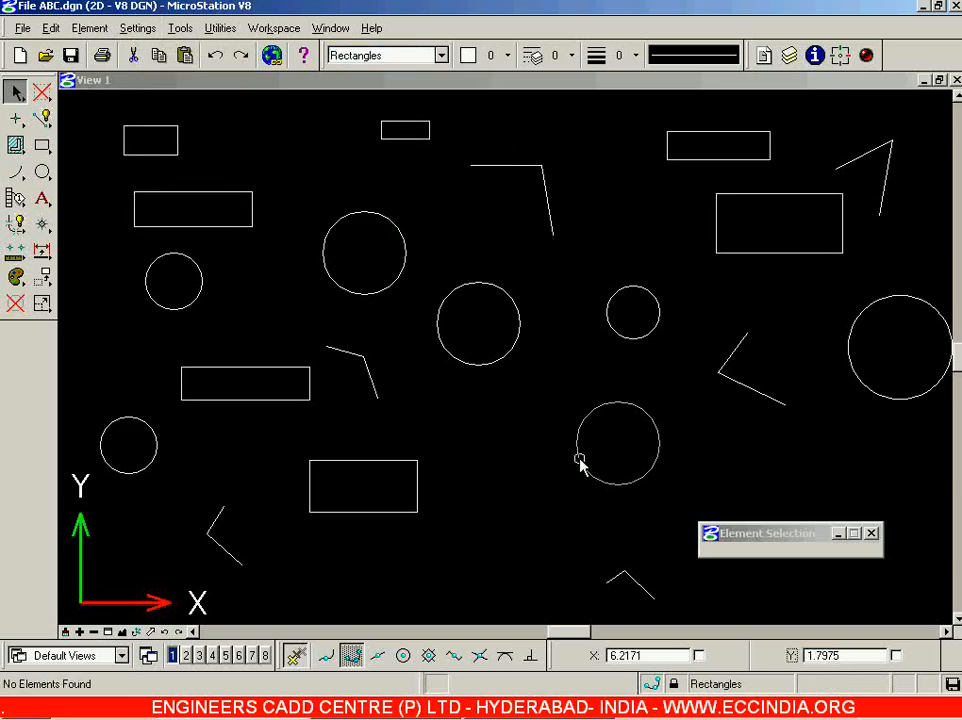
# Select all seven circles, move them to the Circles level and clear the selection.
pyautogui.click(498, 363)
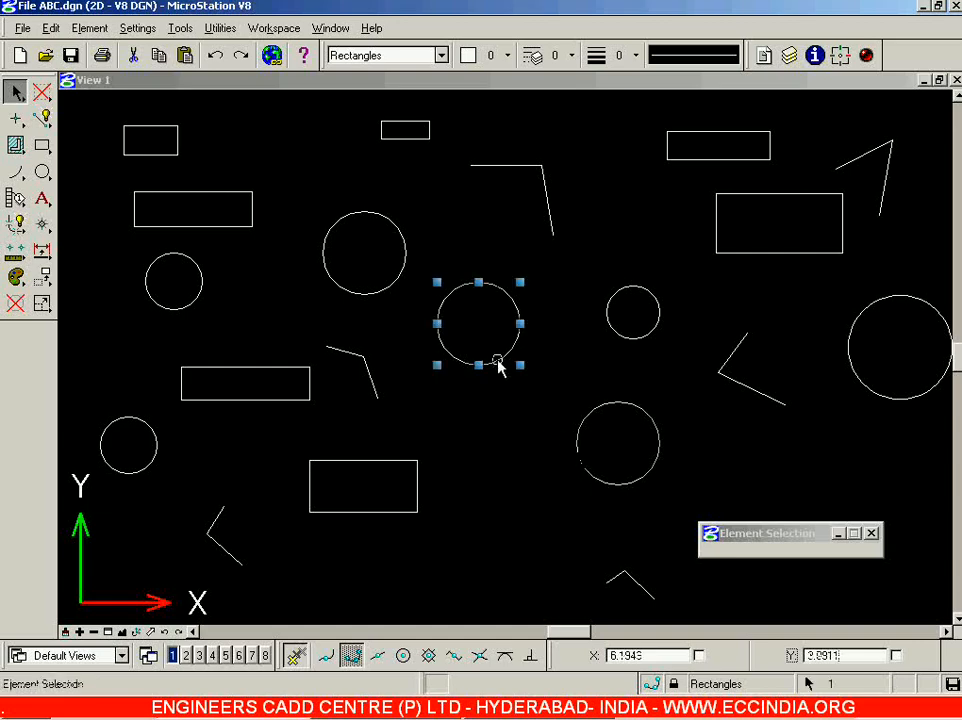
pyautogui.click(383, 304)
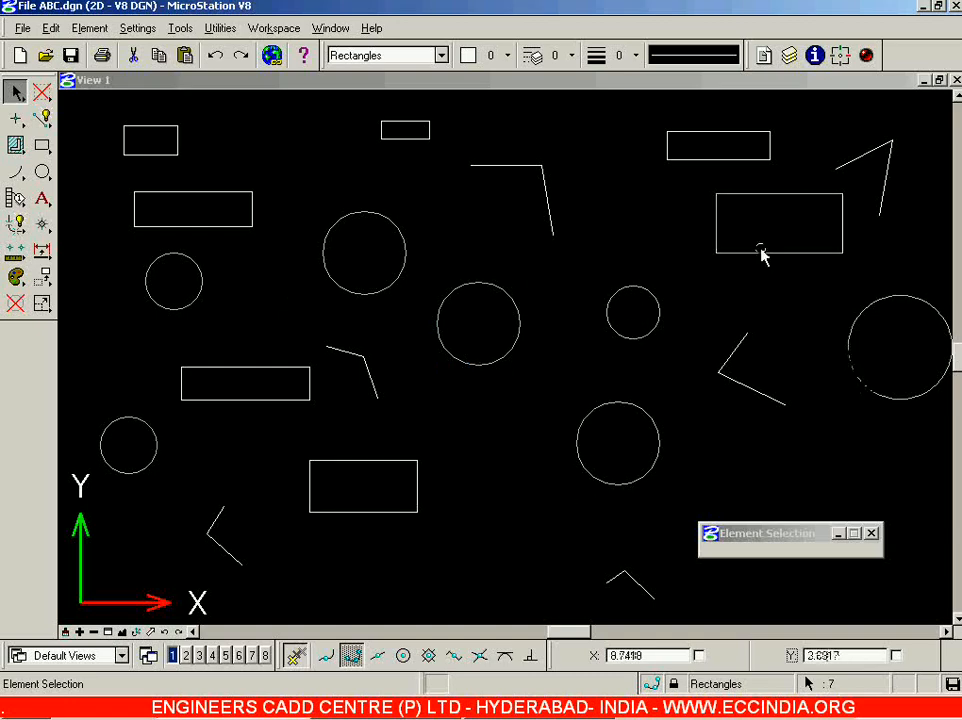
pyautogui.click(440, 55)
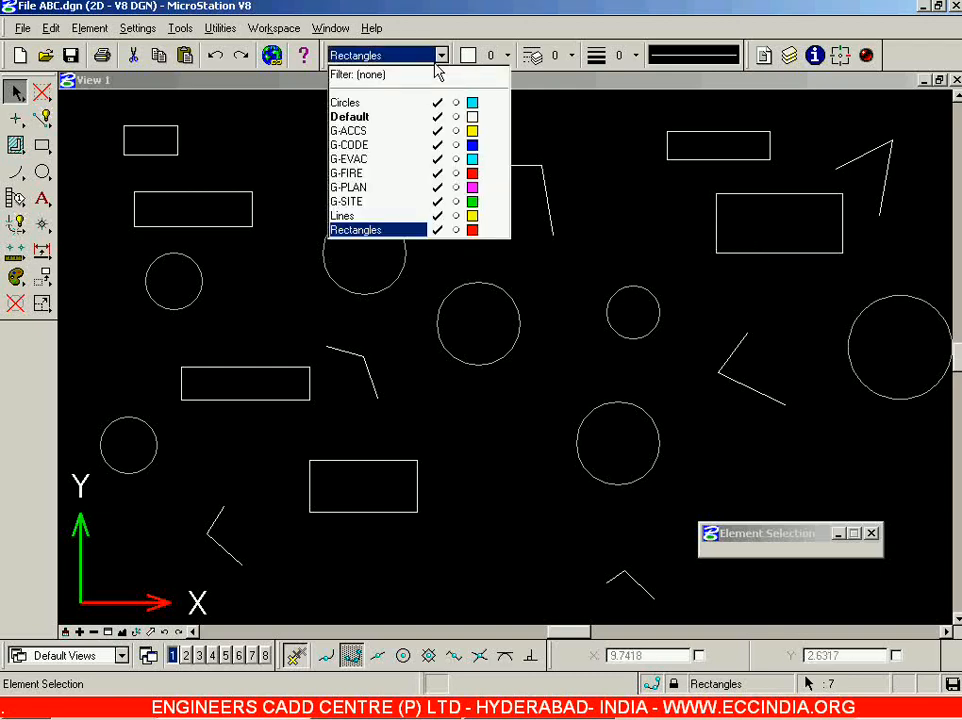
pyautogui.click(365, 101)
pyautogui.click(293, 185)
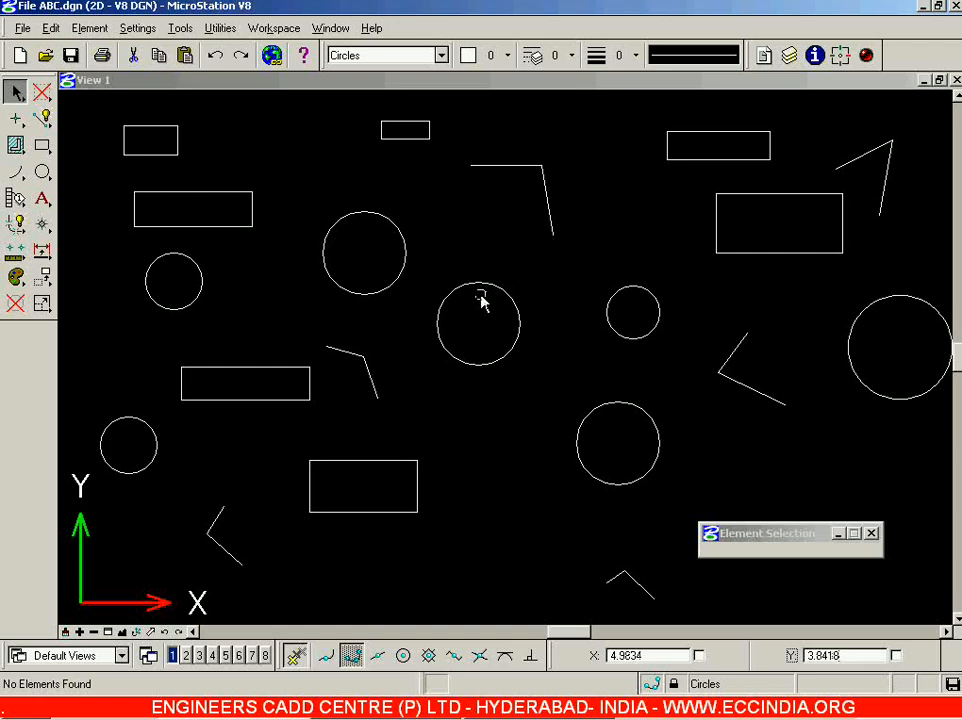
pyautogui.scroll(-4, 573, 266)
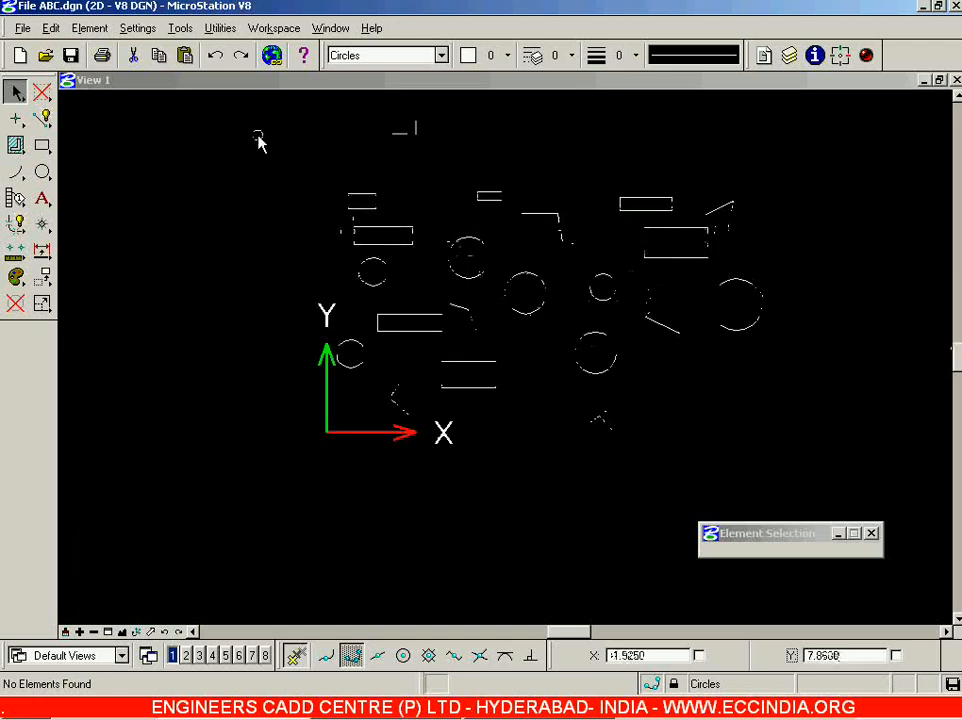
pyautogui.moveTo(265, 148); pyautogui.dragTo(797, 421)
pyautogui.click(760, 319)
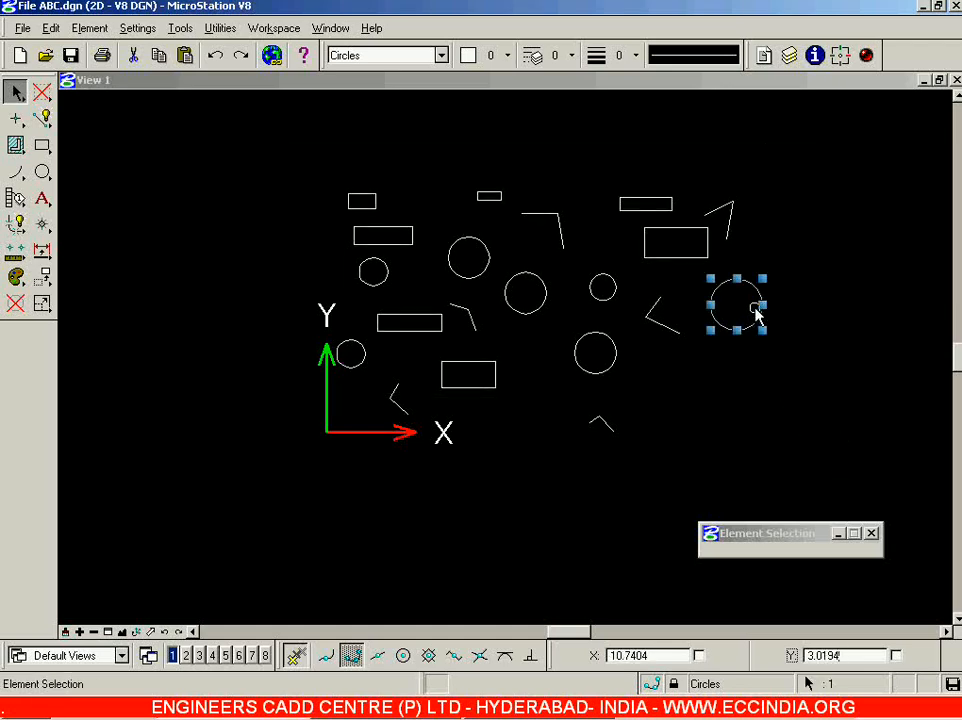
pyautogui.click(505, 57)
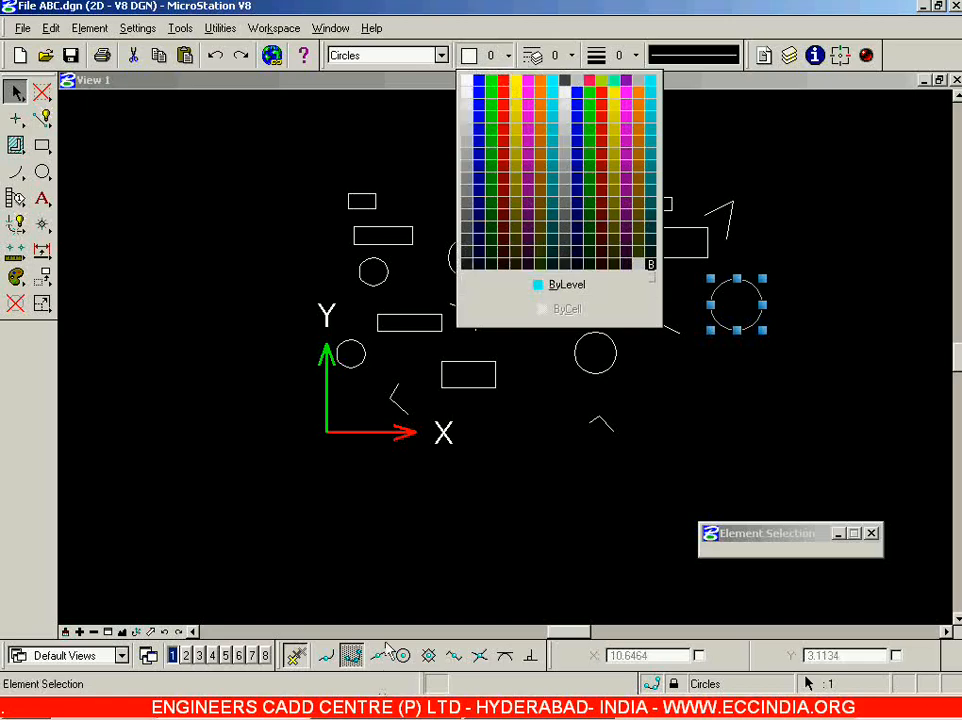
pyautogui.click(508, 550)
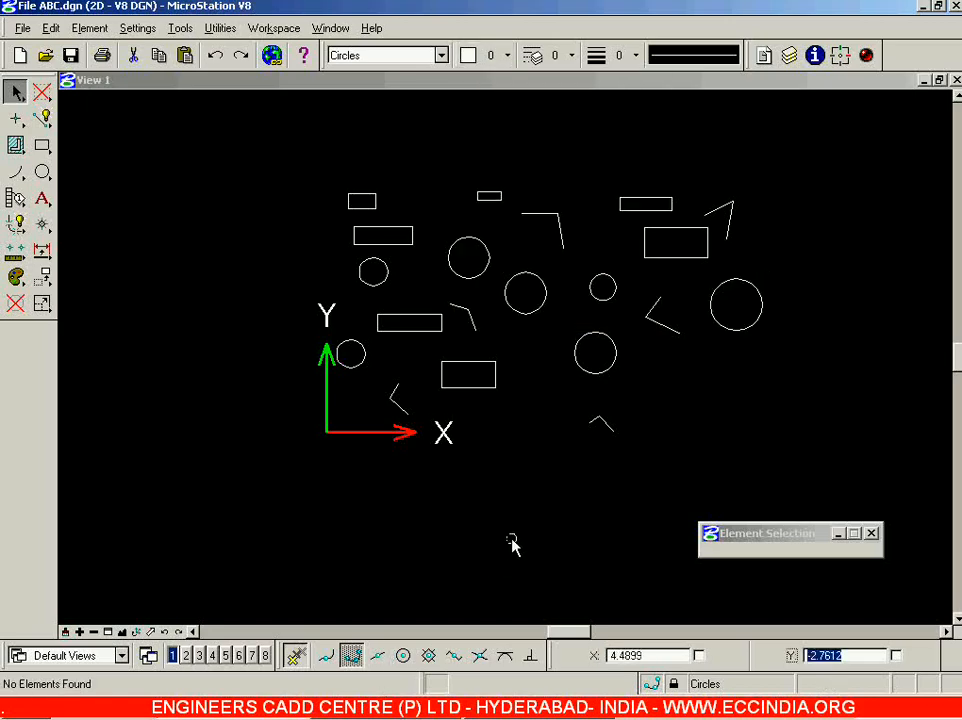
# Select every rectangle, circle and line in the drawing, set their color to ByLevel and clear the selection.
pyautogui.moveTo(833, 130)
pyautogui.mouseDown()
pyautogui.moveTo(402, 432)
pyautogui.moveTo(250, 500)
pyautogui.mouseUp()
pyautogui.click(442, 55)
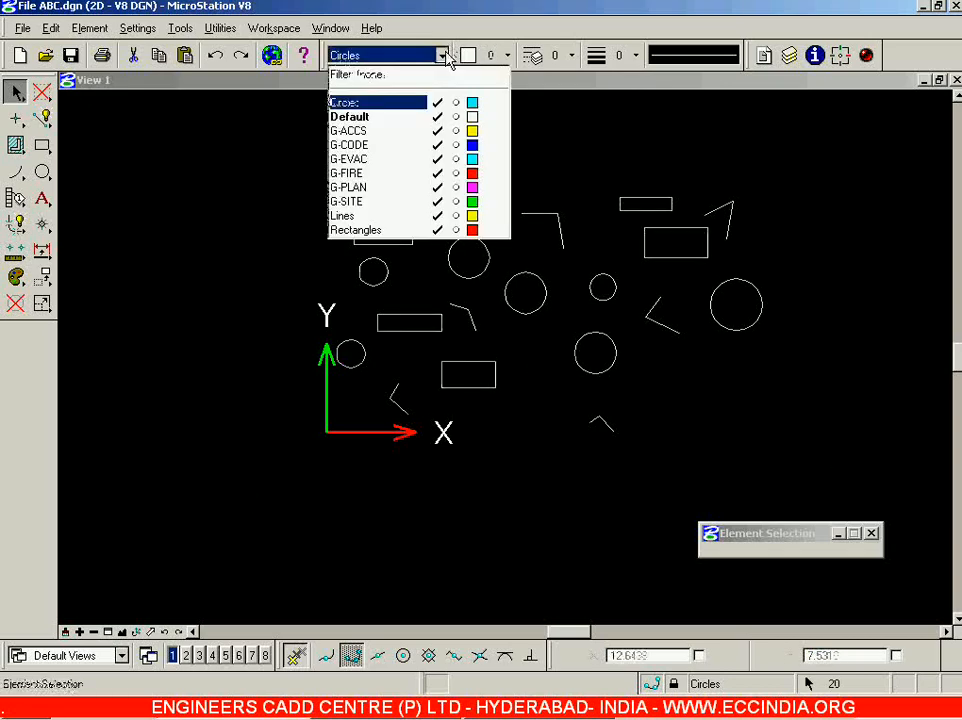
pyautogui.click(495, 58)
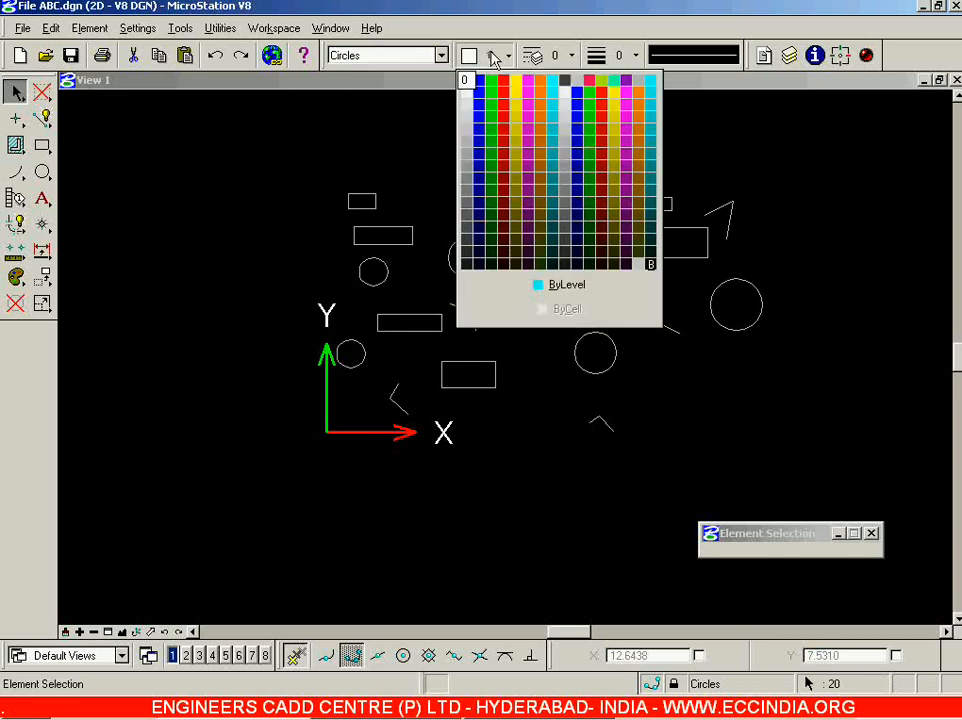
pyautogui.click(534, 284)
pyautogui.click(453, 533)
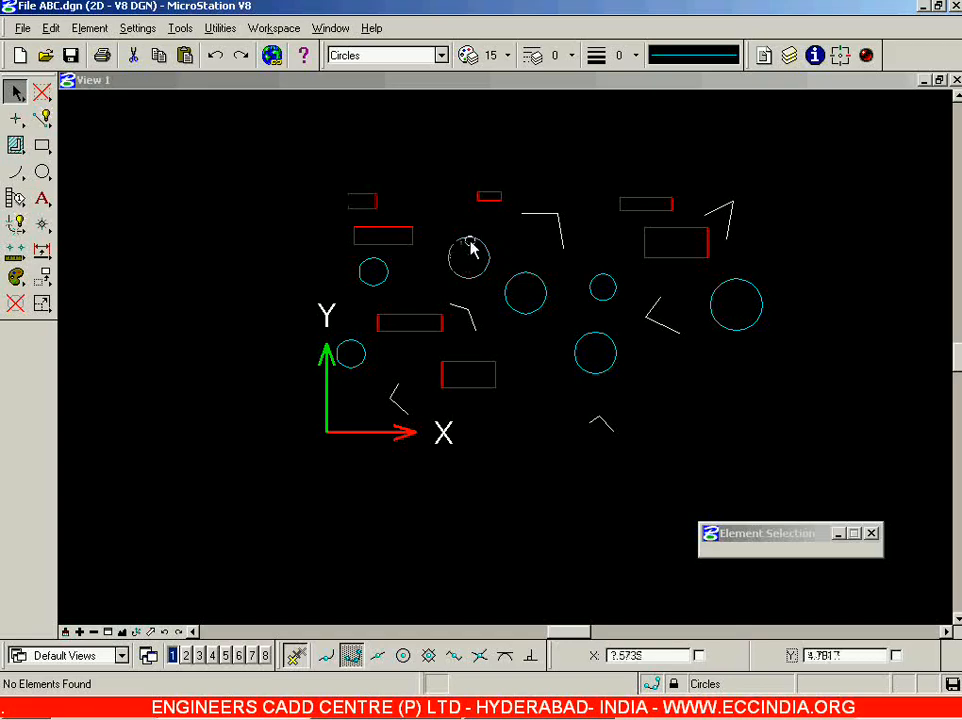
pyautogui.scroll(3, 463, 314)
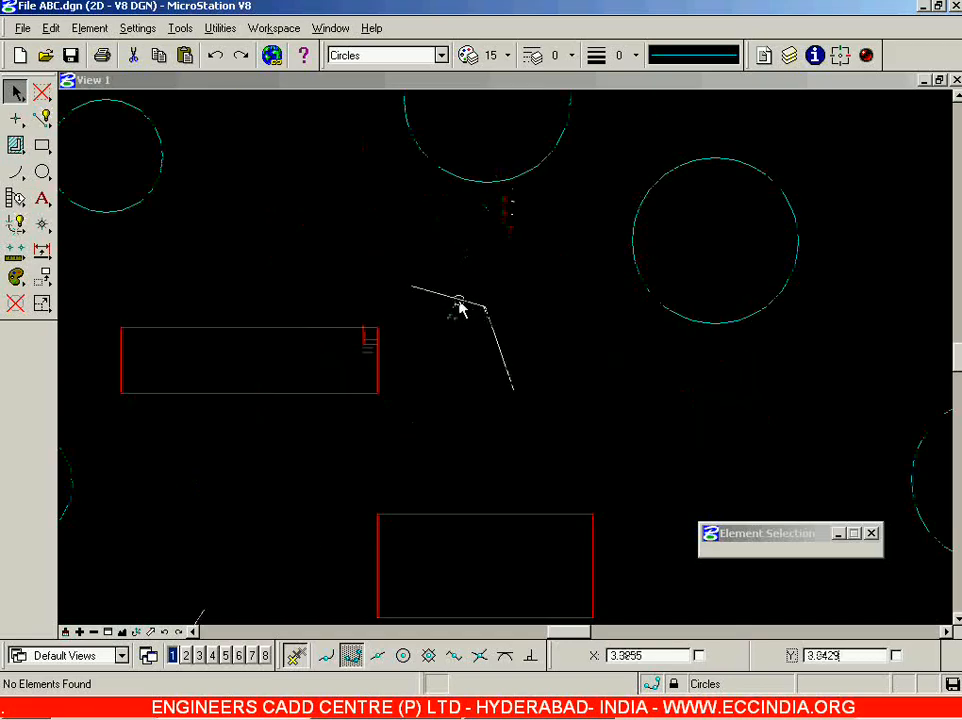
# Select four of the white angled lines, leaving the upper-middle and lowest ones, move them to the Lines level and clear the selection.
pyautogui.click(459, 309)
pyautogui.scroll(-3, 455, 322)
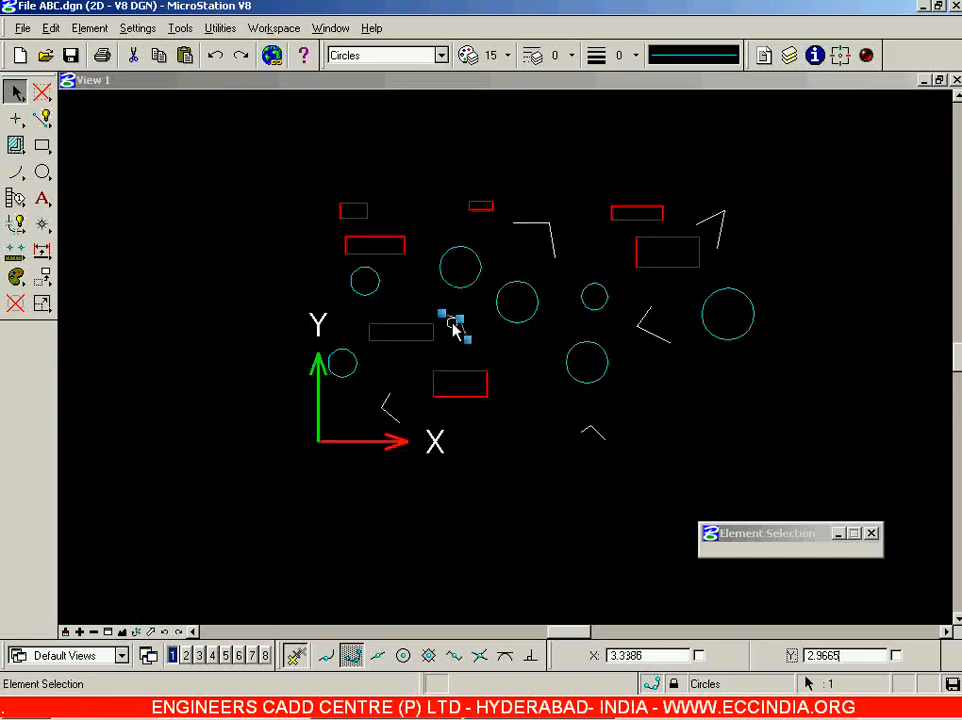
pyautogui.click(382, 404)
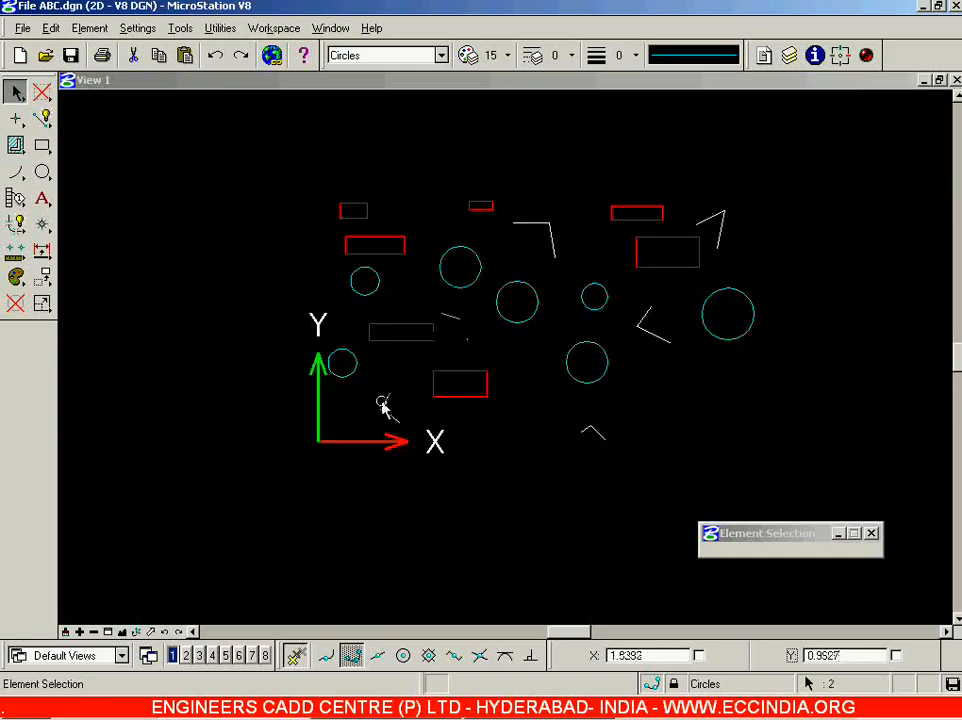
pyautogui.click(549, 228)
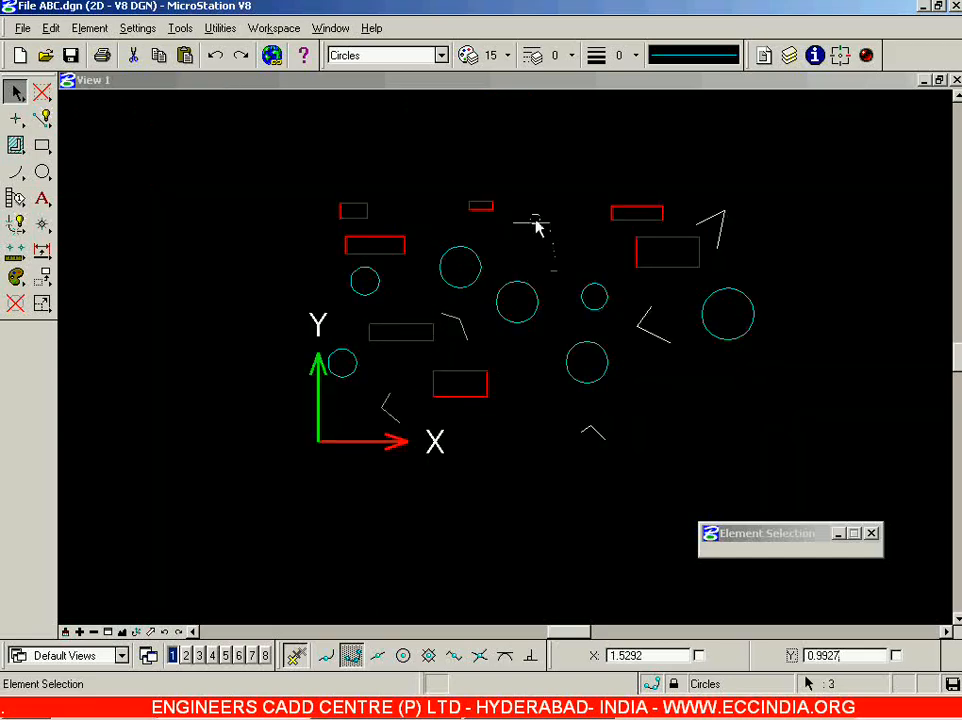
pyautogui.click(710, 222)
pyautogui.click(441, 55)
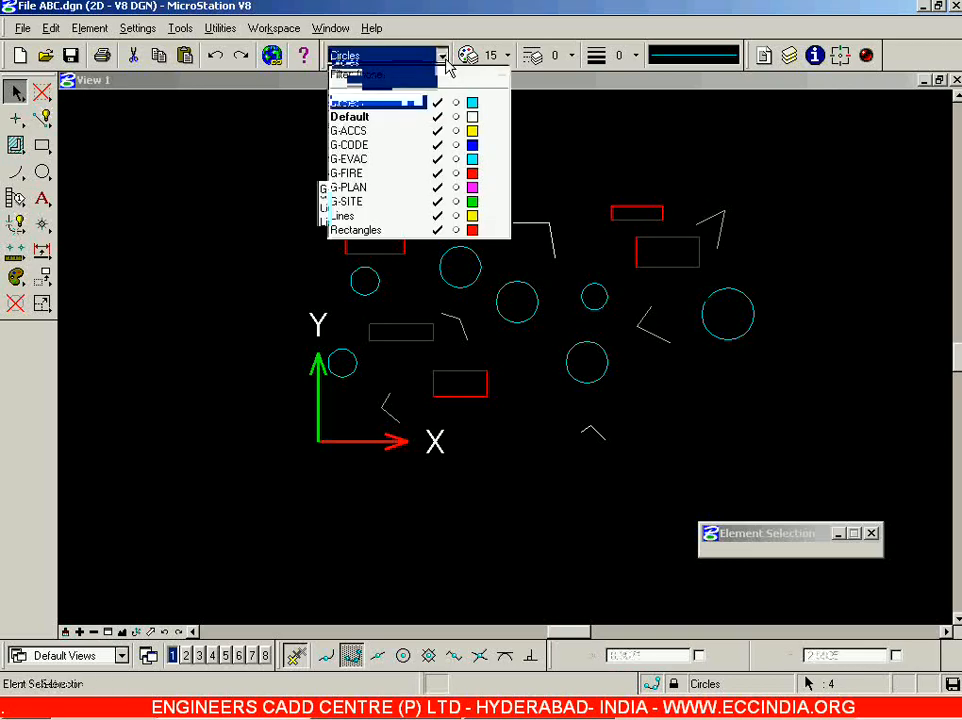
pyautogui.click(364, 213)
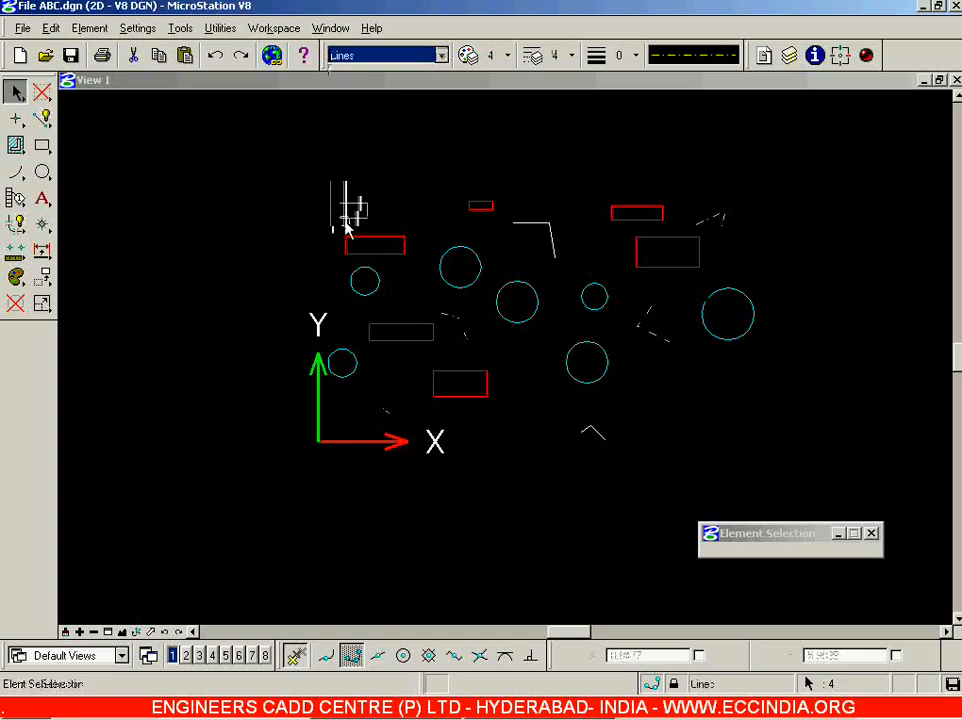
pyautogui.click(248, 382)
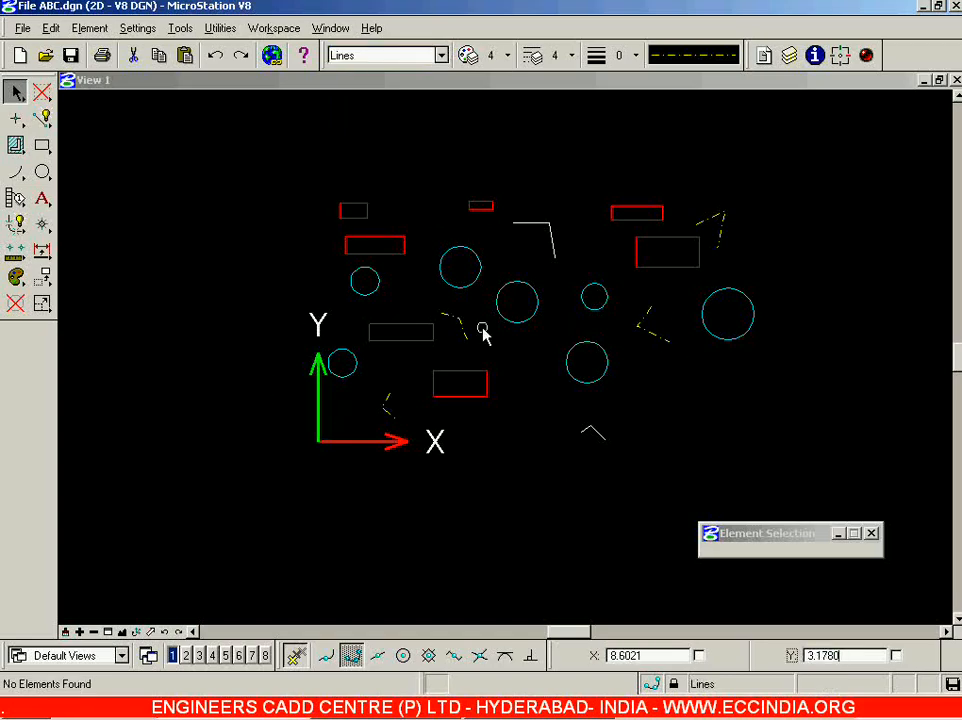
# Move the white angled line at the upper middle of the drawing to the Lines level and clear the selection.
pyautogui.scroll(5, 462, 328)
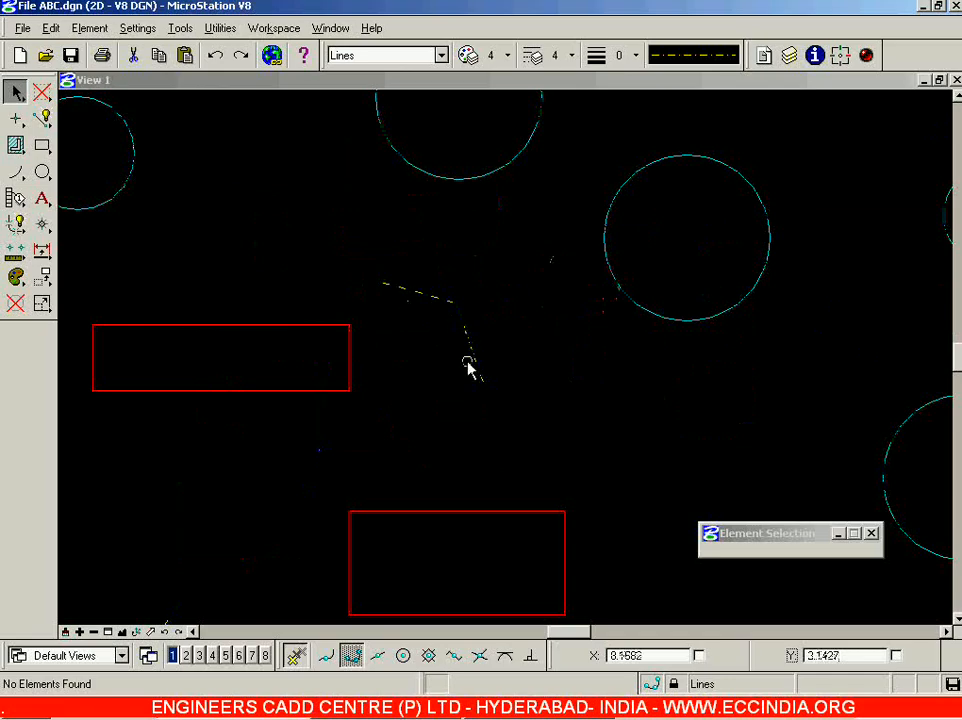
pyautogui.scroll(-5, 407, 279)
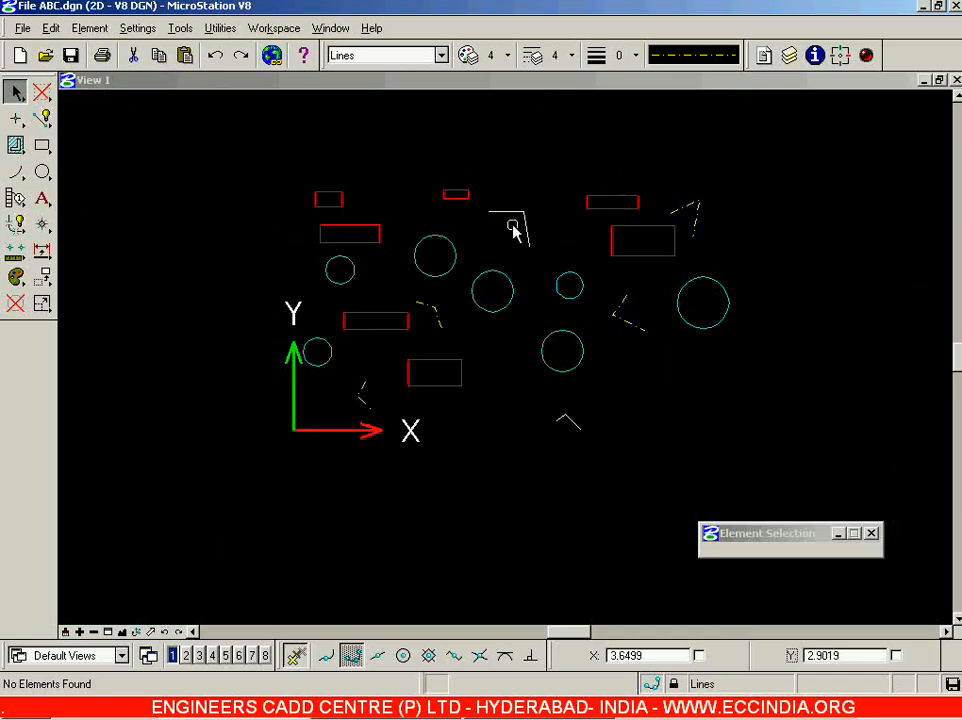
pyautogui.click(524, 212)
pyautogui.click(398, 56)
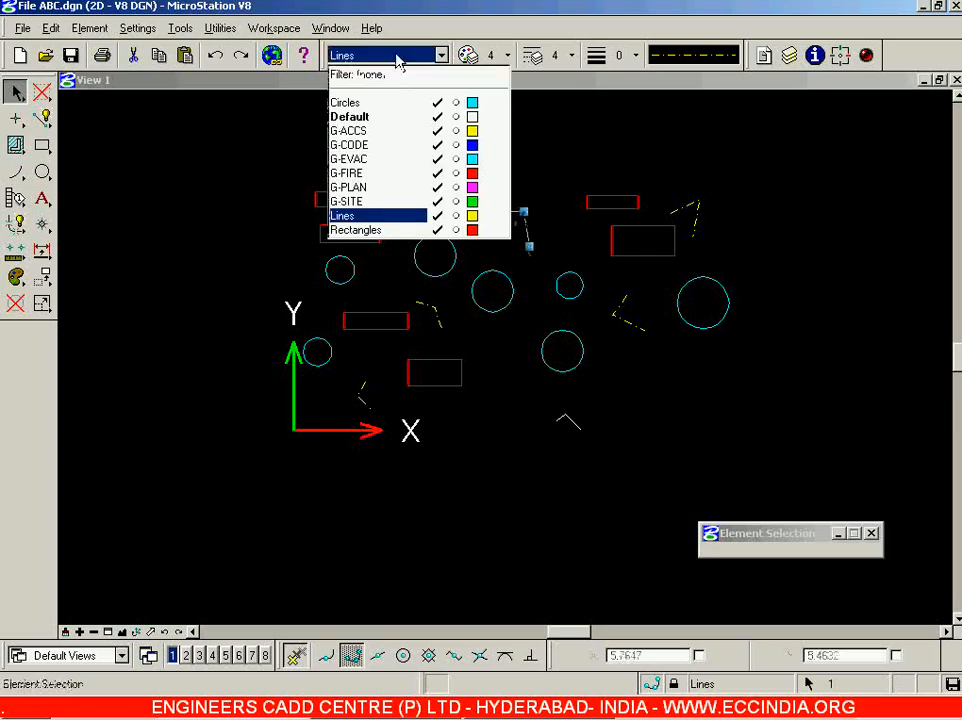
pyautogui.click(365, 216)
pyautogui.click(548, 168)
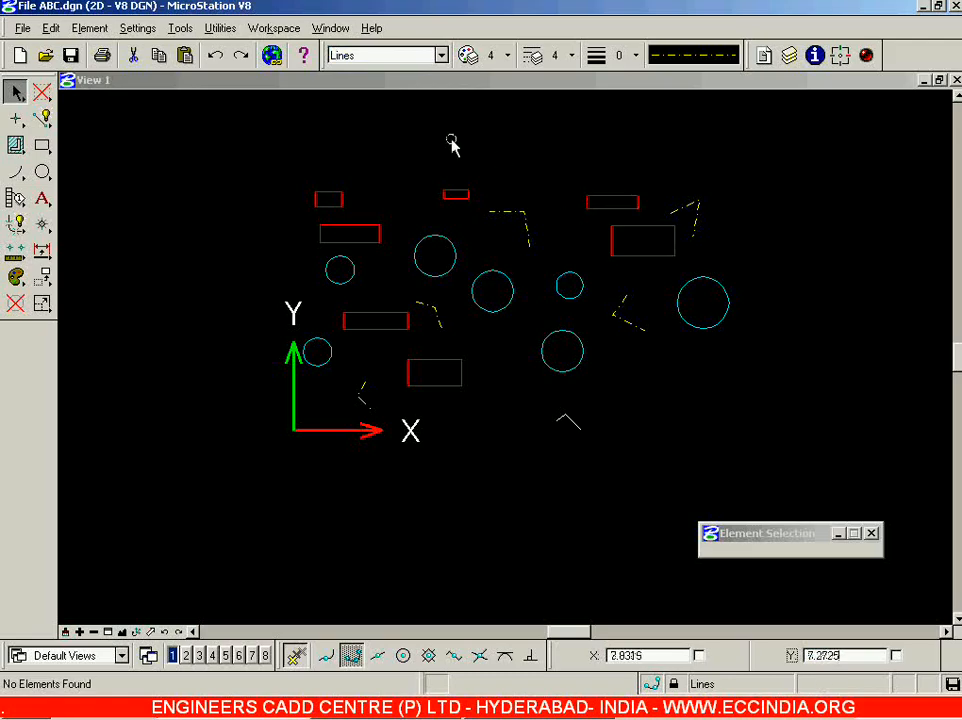
# Make Rectangles the active level and draw three orthogonal blocks in a column to the left of the existing shapes.
pyautogui.click(42, 145)
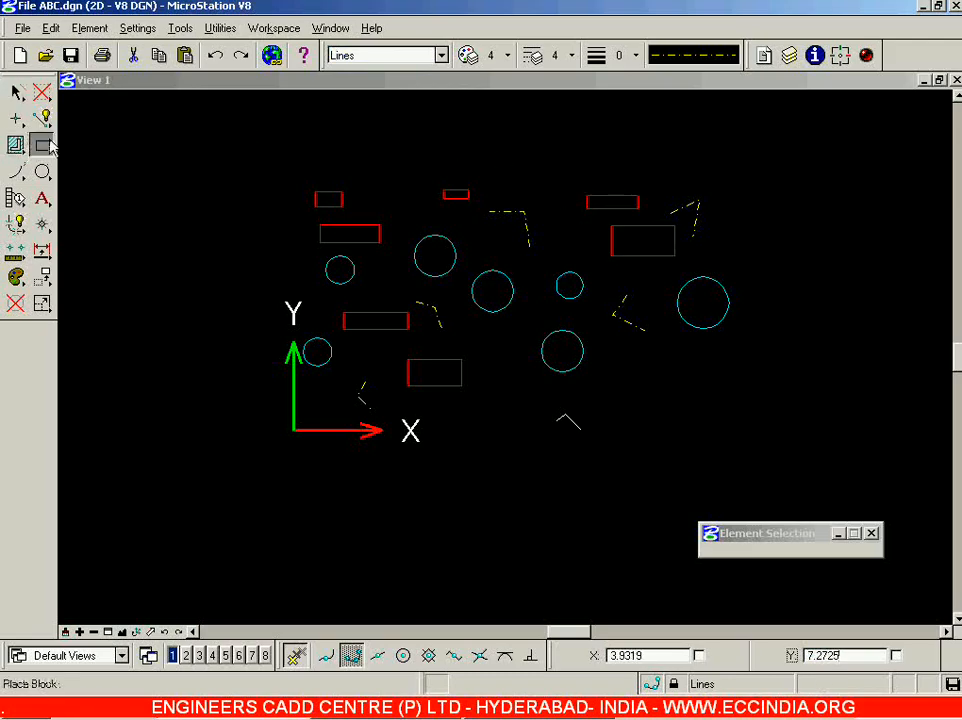
pyautogui.click(371, 60)
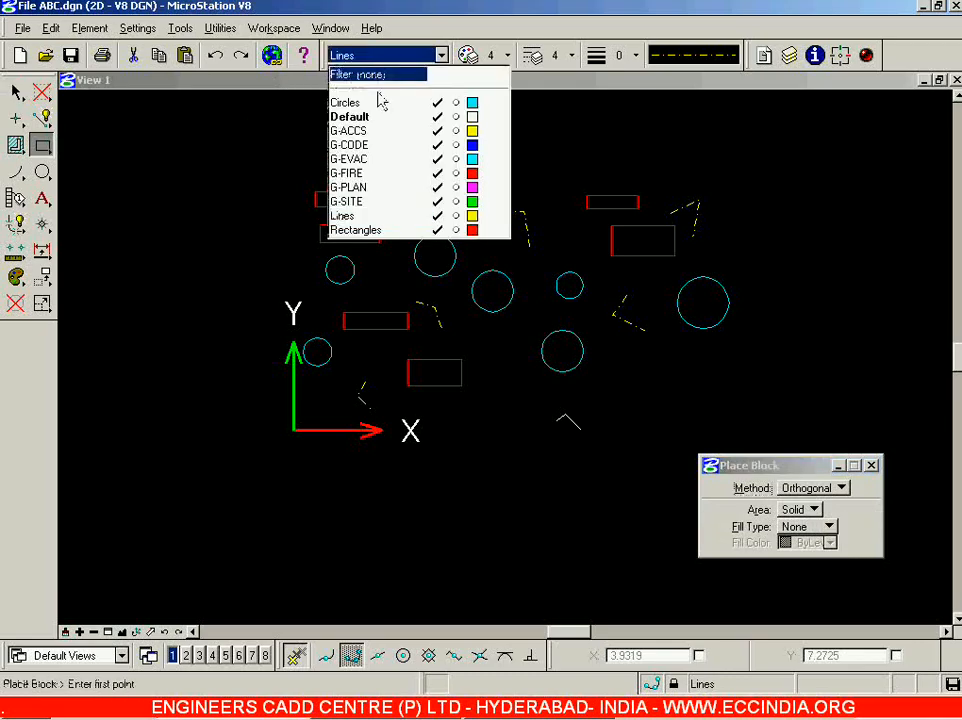
pyautogui.click(352, 229)
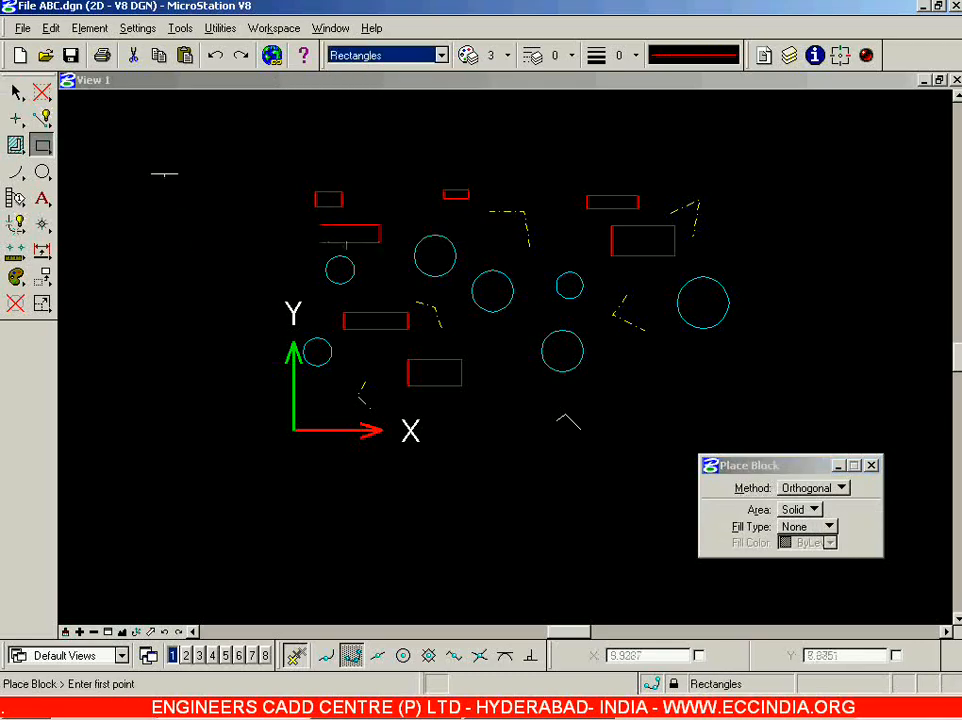
pyautogui.click(155, 165)
pyautogui.click(211, 187)
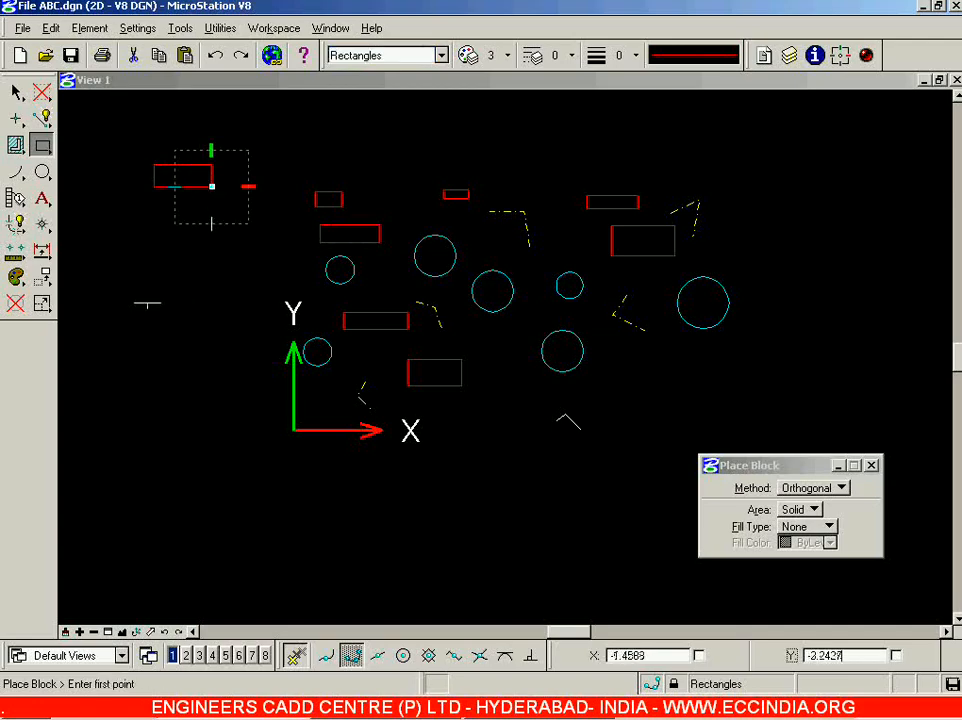
pyautogui.click(131, 272)
pyautogui.click(187, 287)
pyautogui.click(136, 346)
pyautogui.click(192, 374)
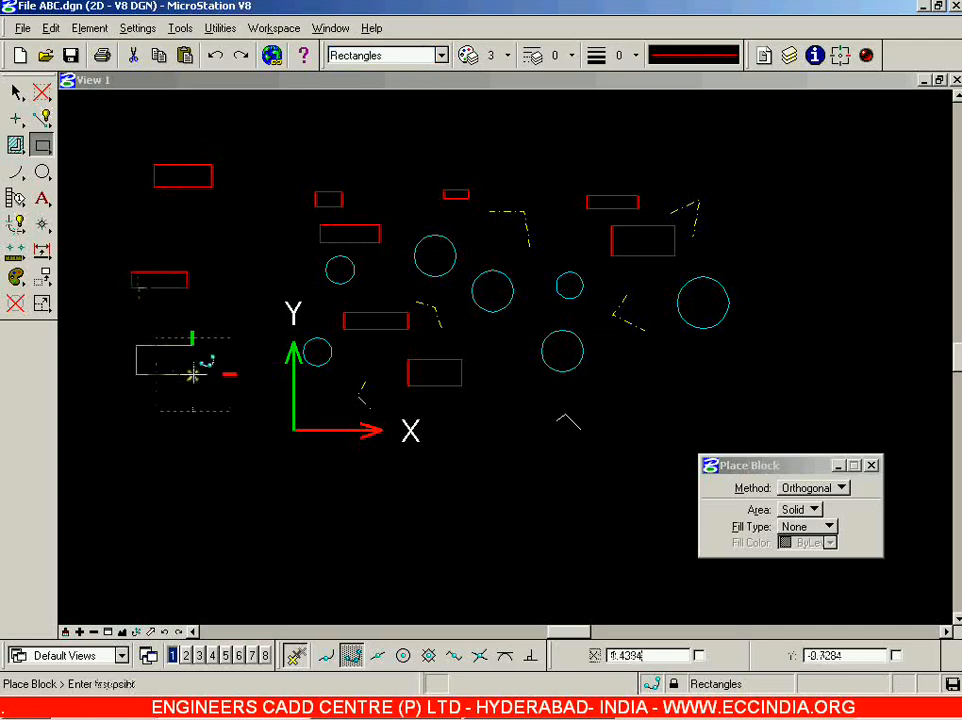
# Make Circles the active level and draw three circles by center, about 1.91 in diameter, in a row below the existing shapes.
pyautogui.click(42, 173)
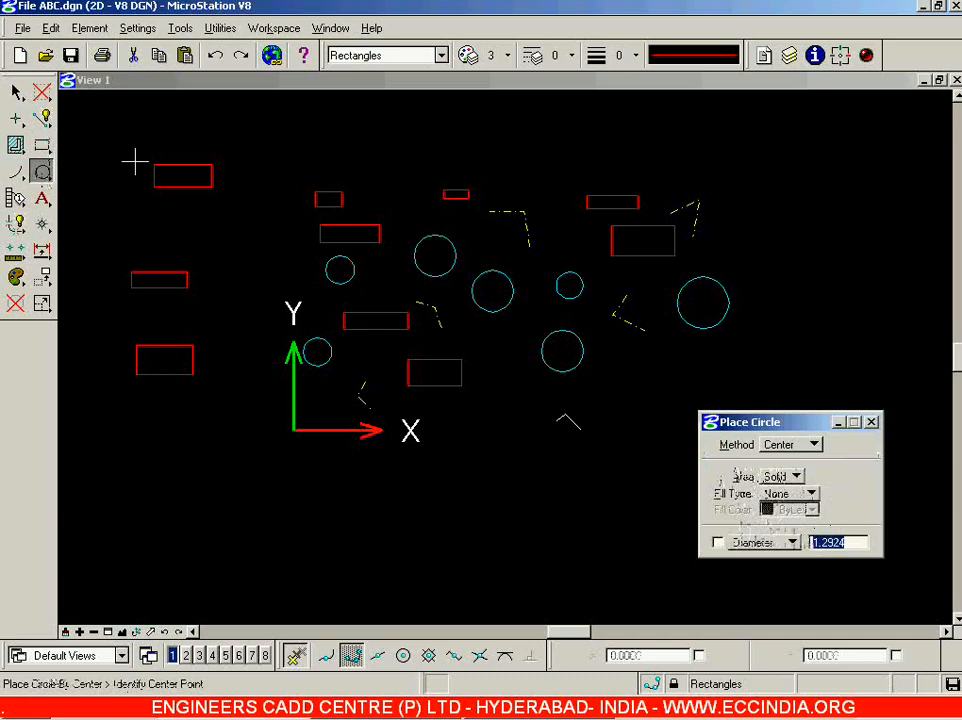
pyautogui.click(440, 55)
pyautogui.click(373, 101)
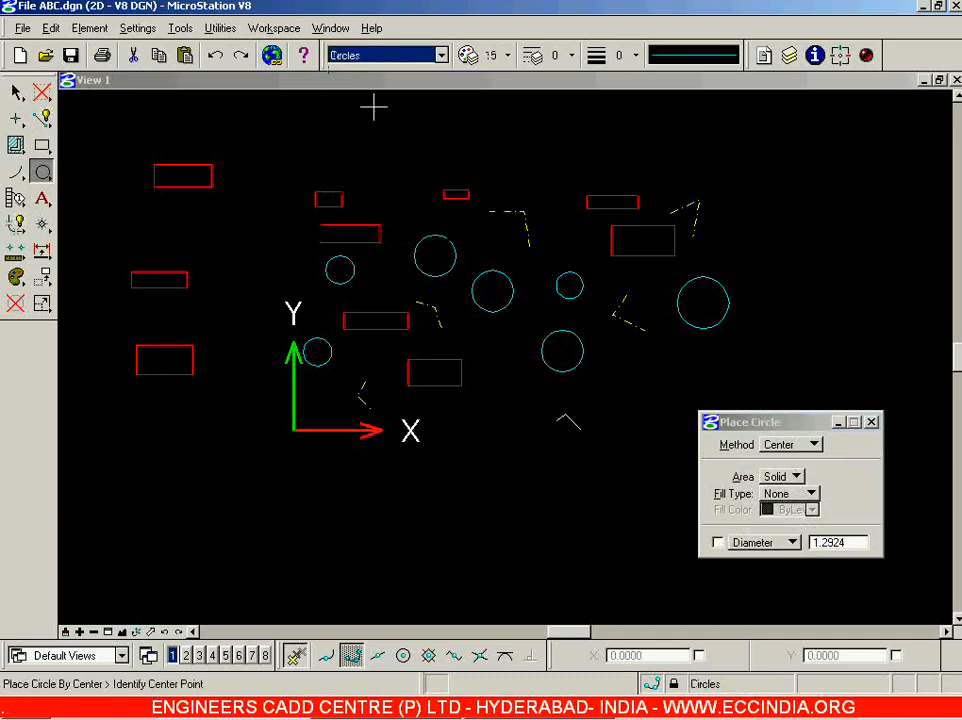
pyautogui.click(220, 506)
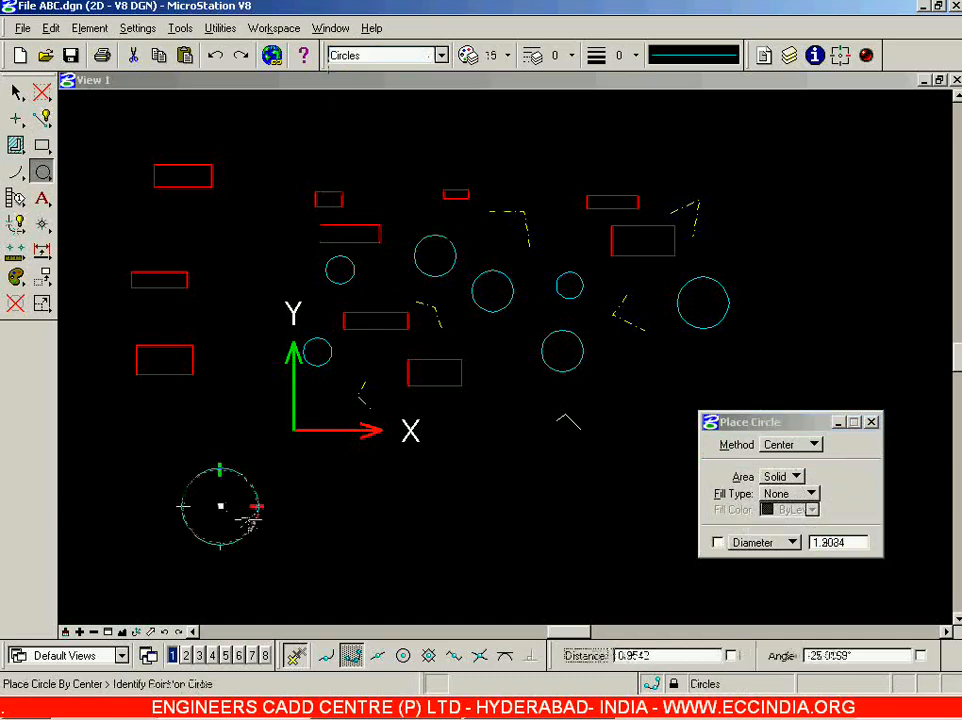
pyautogui.click(251, 521)
pyautogui.click(376, 520)
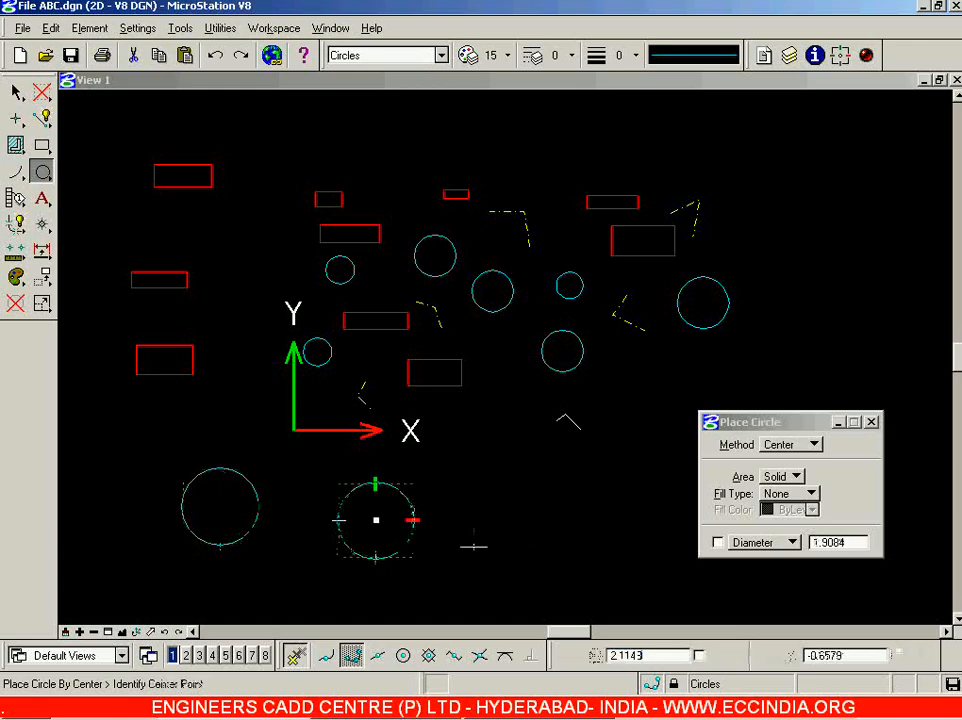
pyautogui.click(408, 543)
pyautogui.click(539, 540)
pyautogui.click(563, 566)
# Make Lines the active level and draw three separate single-segment SmartLines: a steep and a horizontal one at the right, a sloping one above the shapes.
pyautogui.click(42, 118)
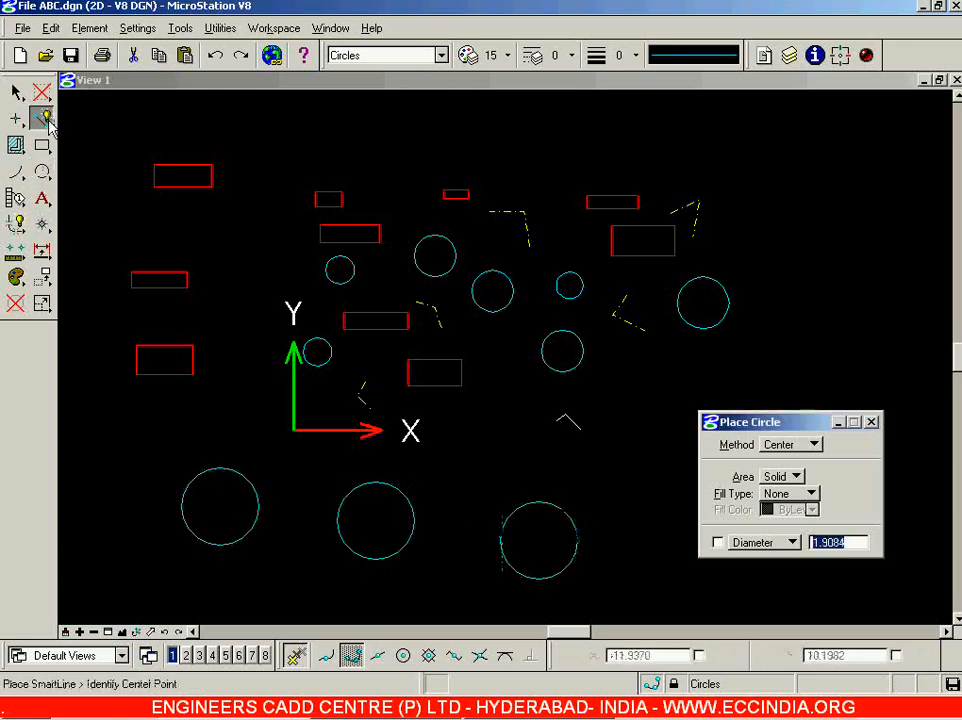
pyautogui.click(441, 55)
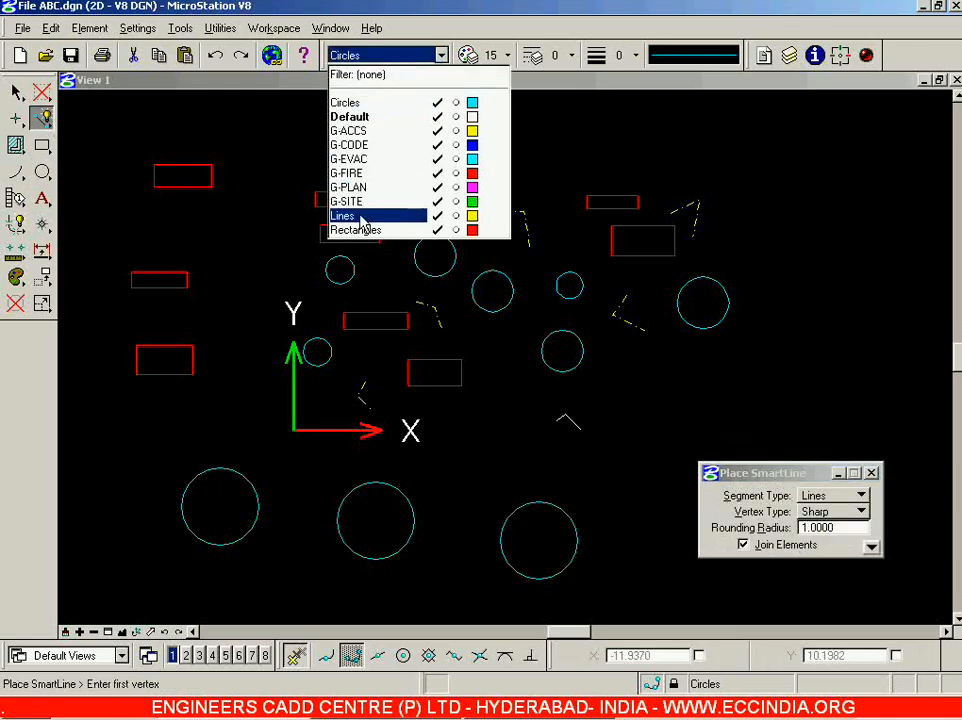
pyautogui.click(365, 213)
pyautogui.click(851, 365)
pyautogui.click(840, 288)
pyautogui.rightClick(798, 347)
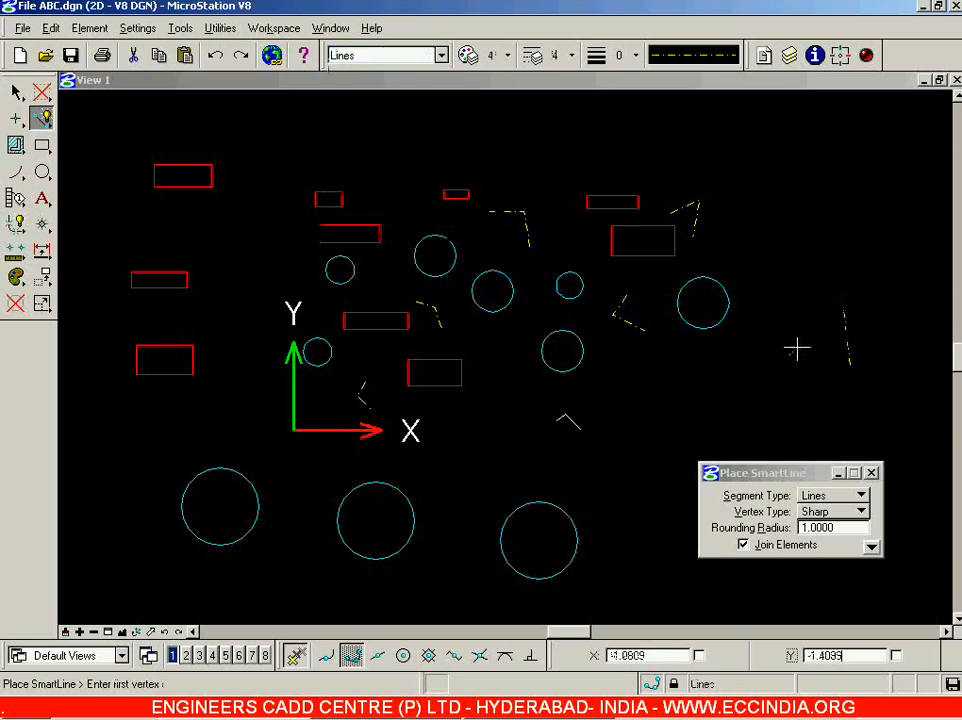
pyautogui.click(741, 395)
pyautogui.click(670, 395)
pyautogui.rightClick(620, 340)
pyautogui.click(548, 165)
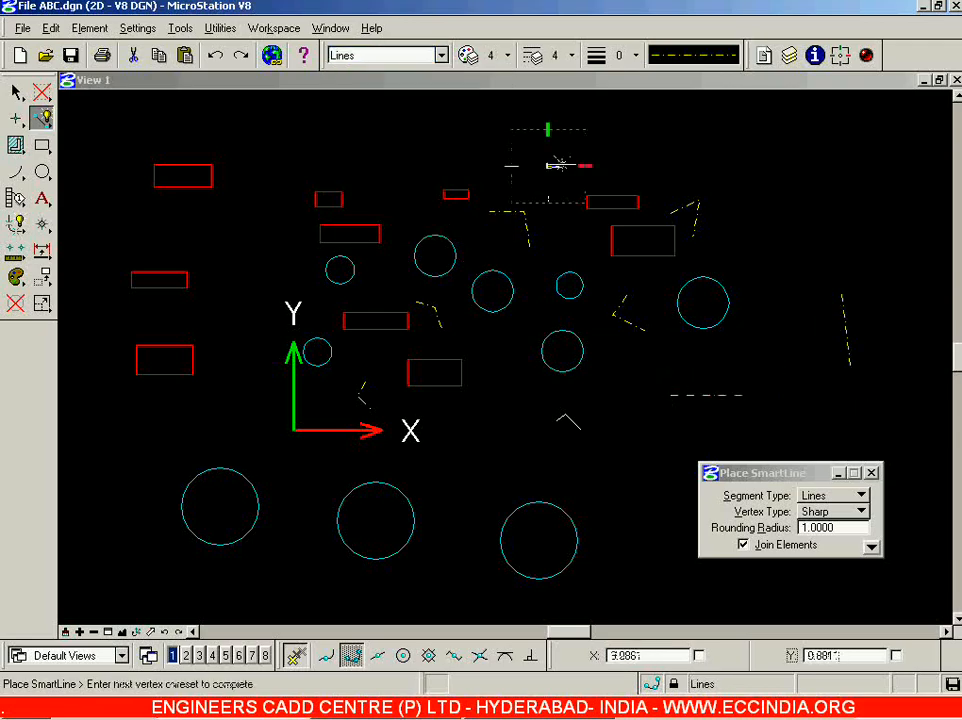
pyautogui.click(682, 127)
pyautogui.rightClick(682, 127)
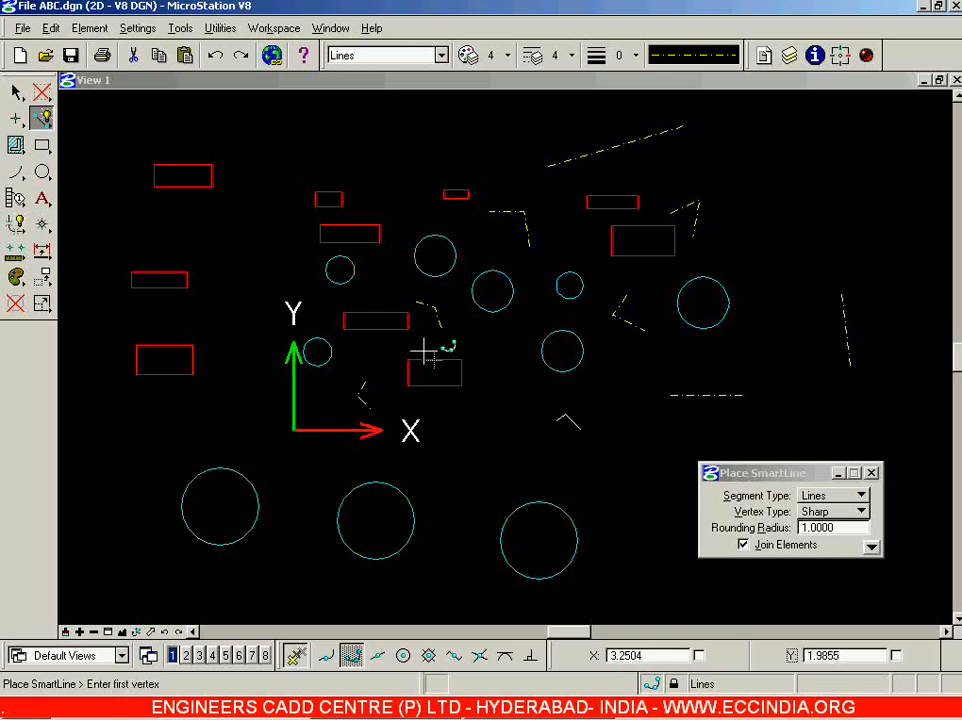
# Switch to Element Selection and make Default the active level.
pyautogui.click(441, 55)
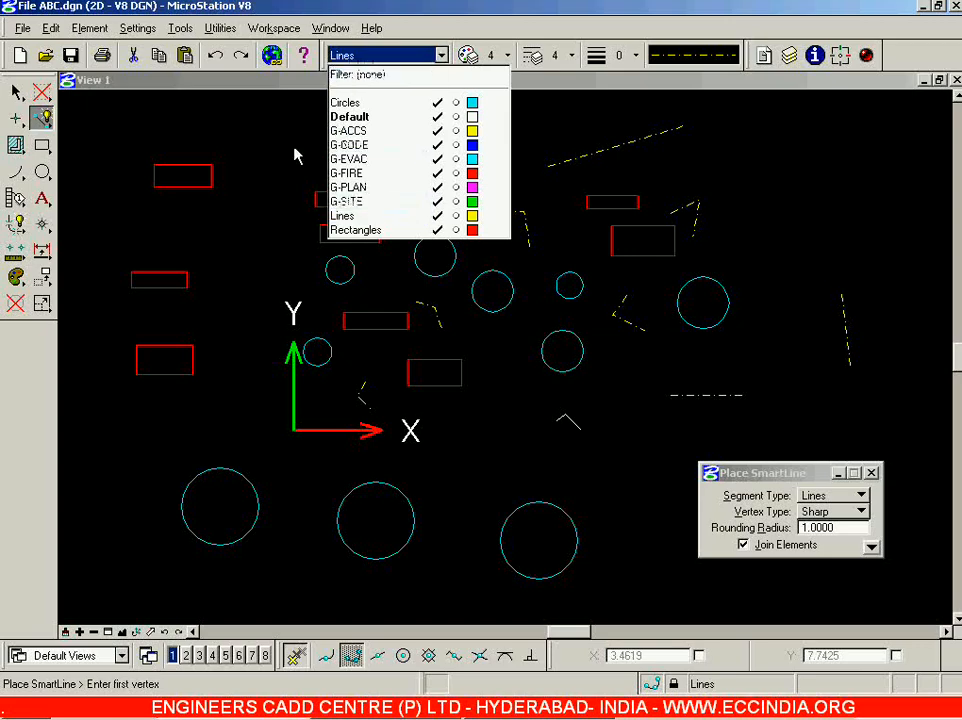
pyautogui.click(8, 92)
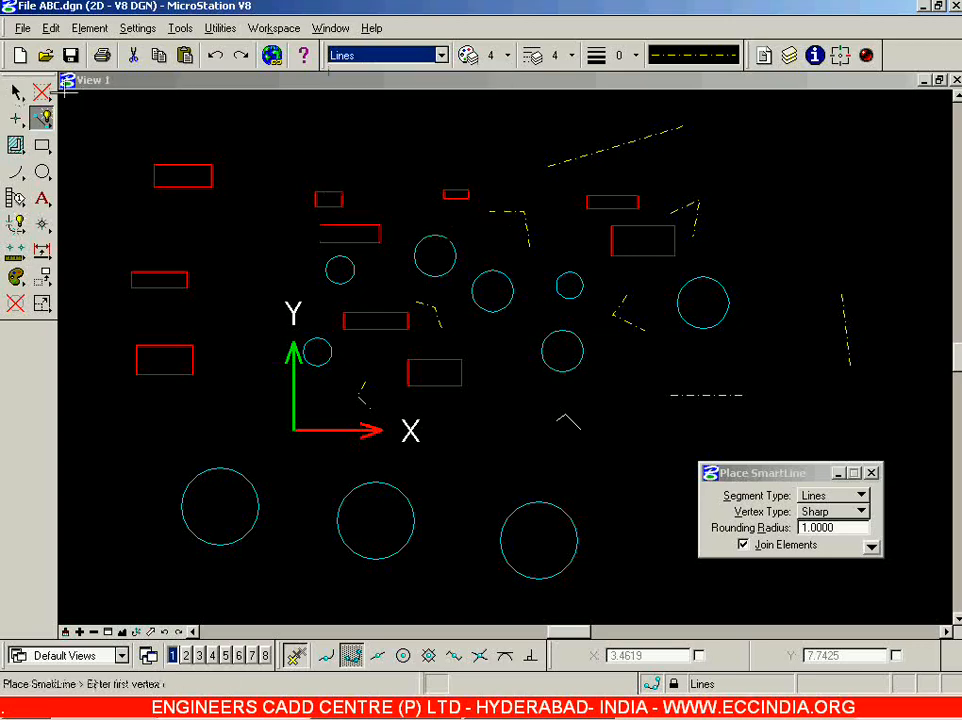
pyautogui.click(16, 92)
pyautogui.click(408, 56)
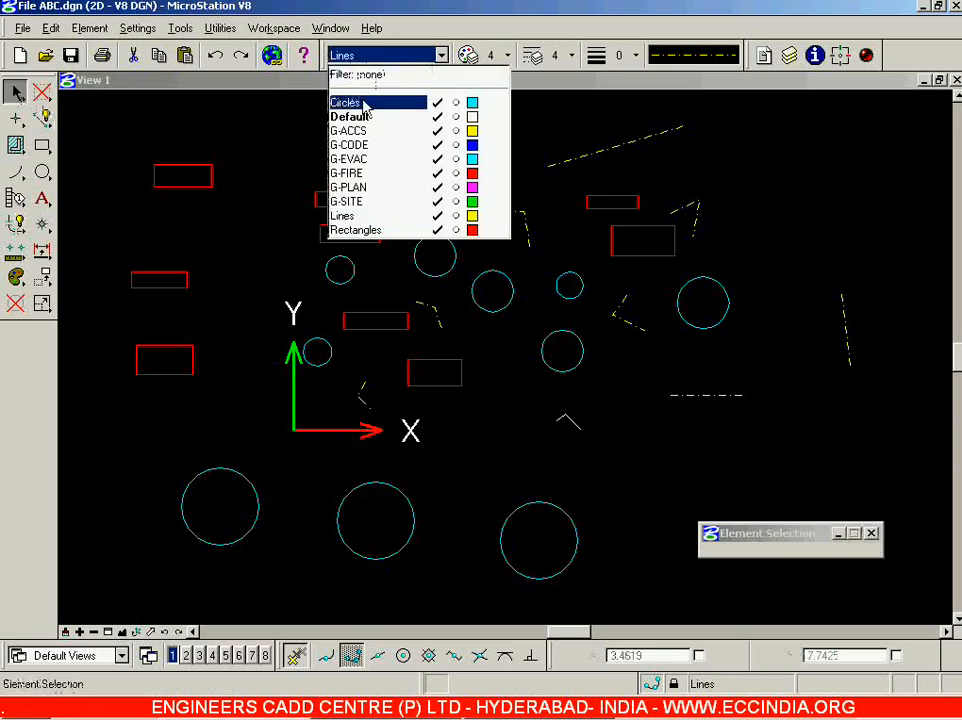
pyautogui.click(354, 117)
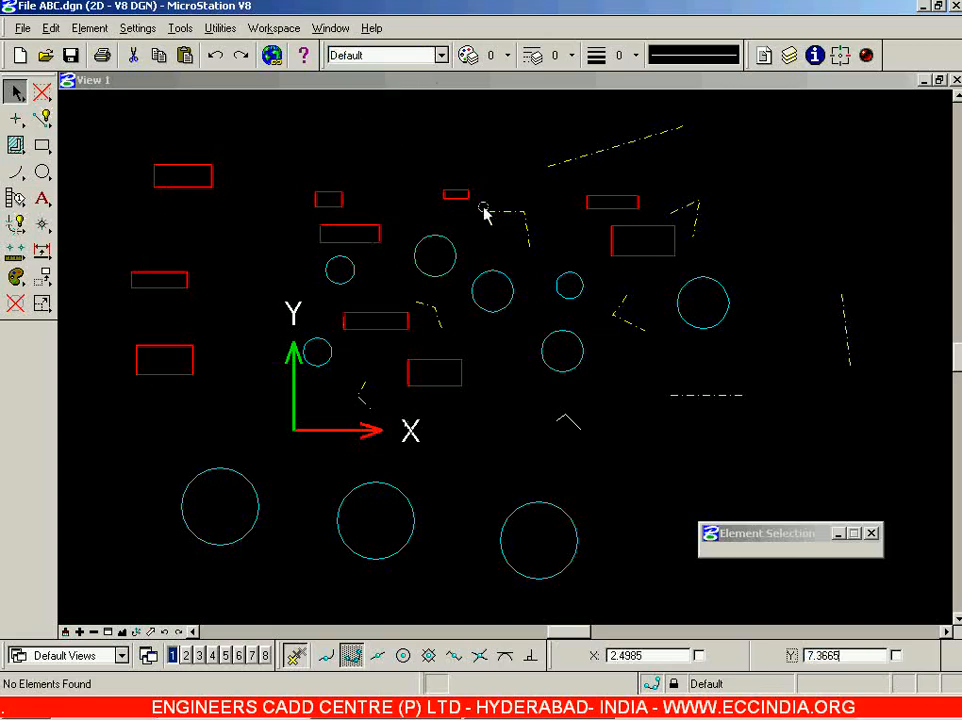
# Turn off the display of the Rectangles level and close the level list.
pyautogui.click(441, 55)
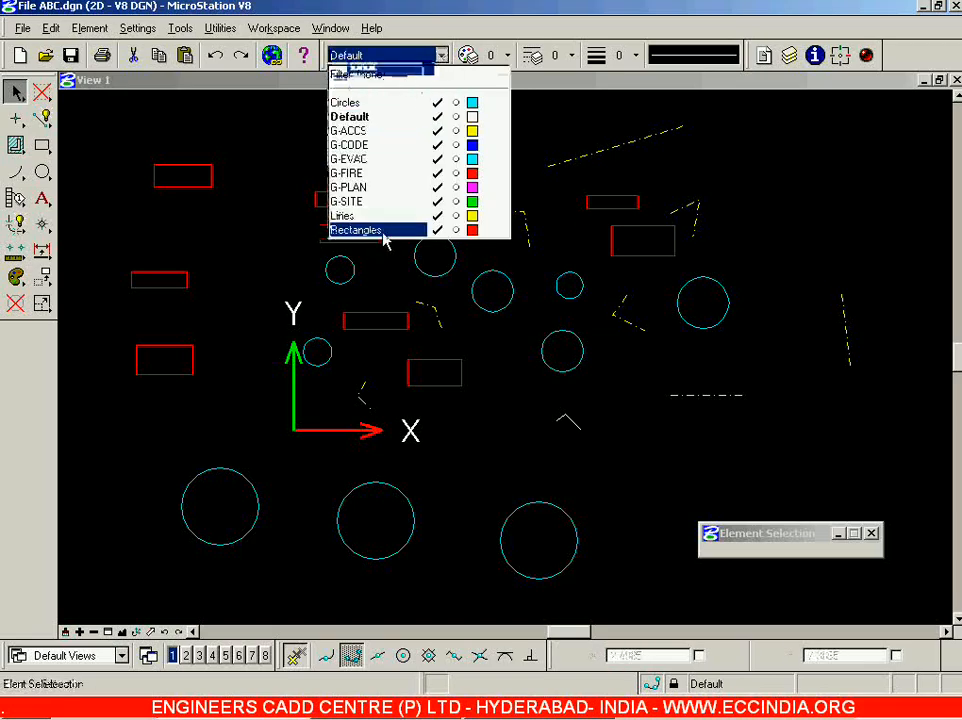
pyautogui.click(437, 230)
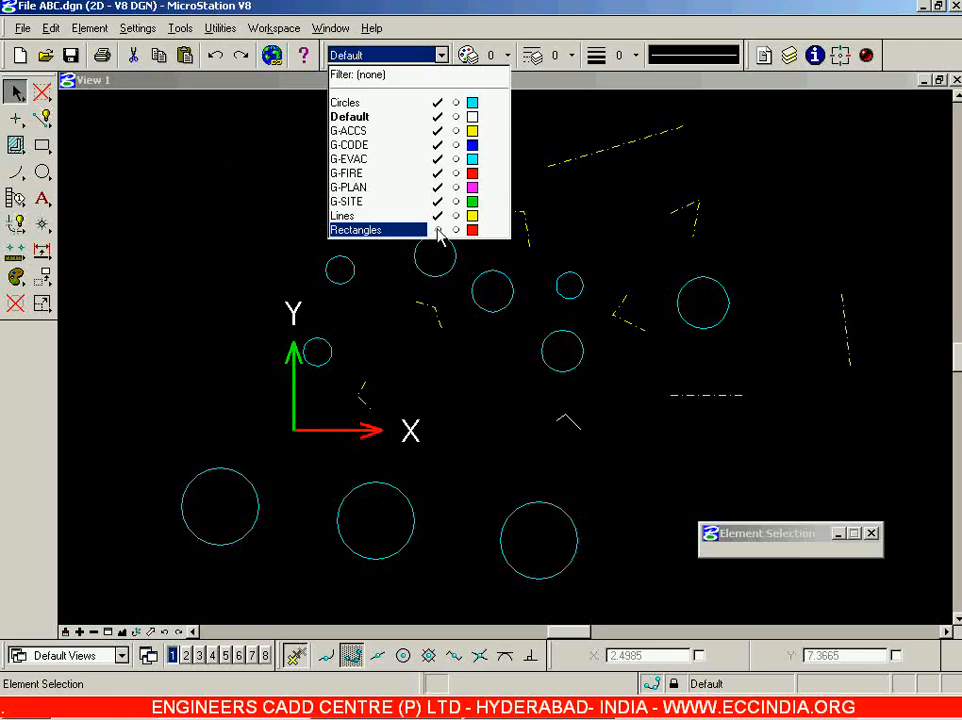
pyautogui.click(465, 510)
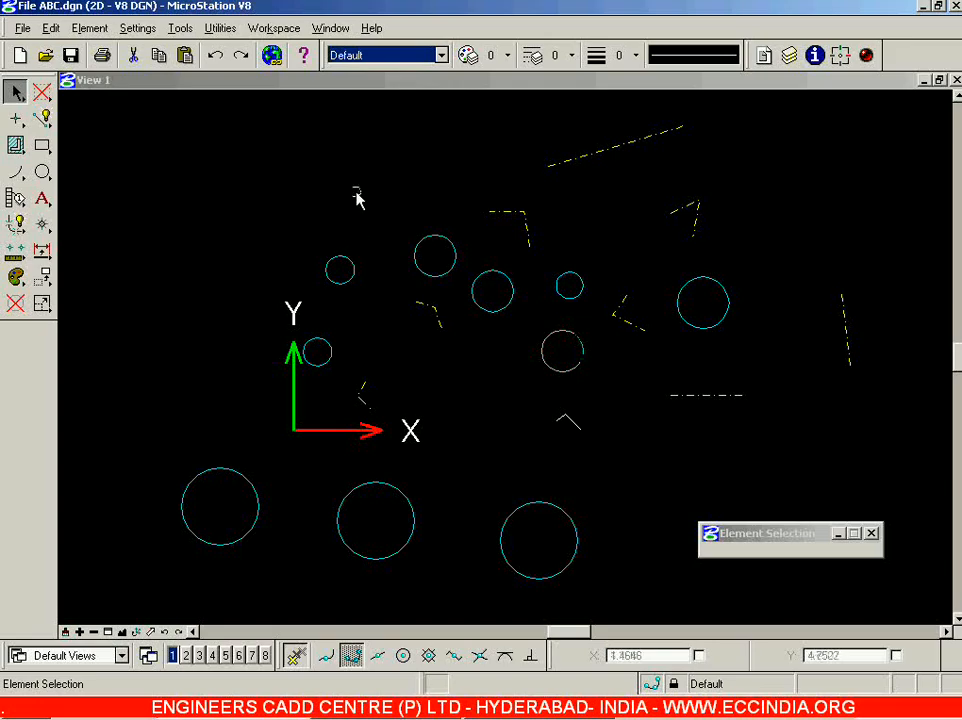
pyautogui.click(395, 276)
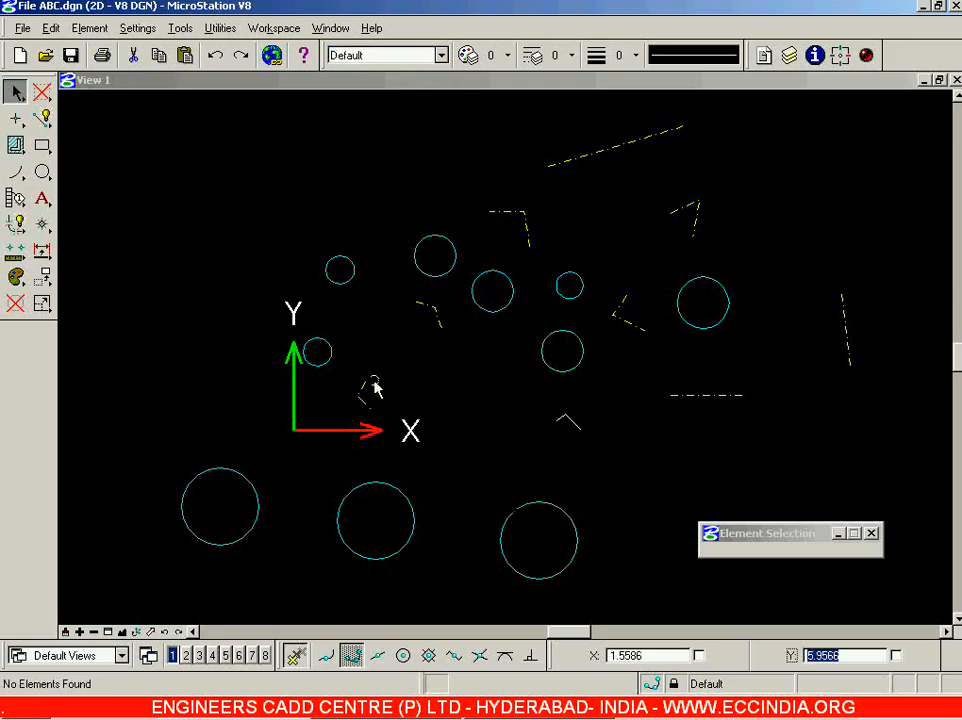
# Turn off the display of the Circles level and close the level list.
pyautogui.click(380, 55)
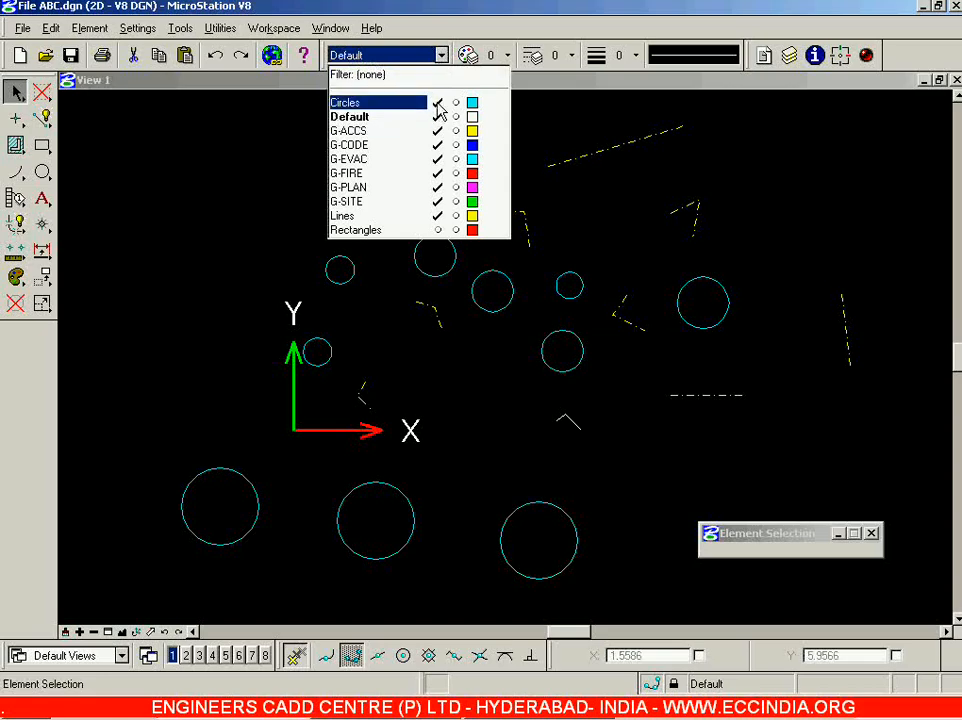
pyautogui.click(437, 104)
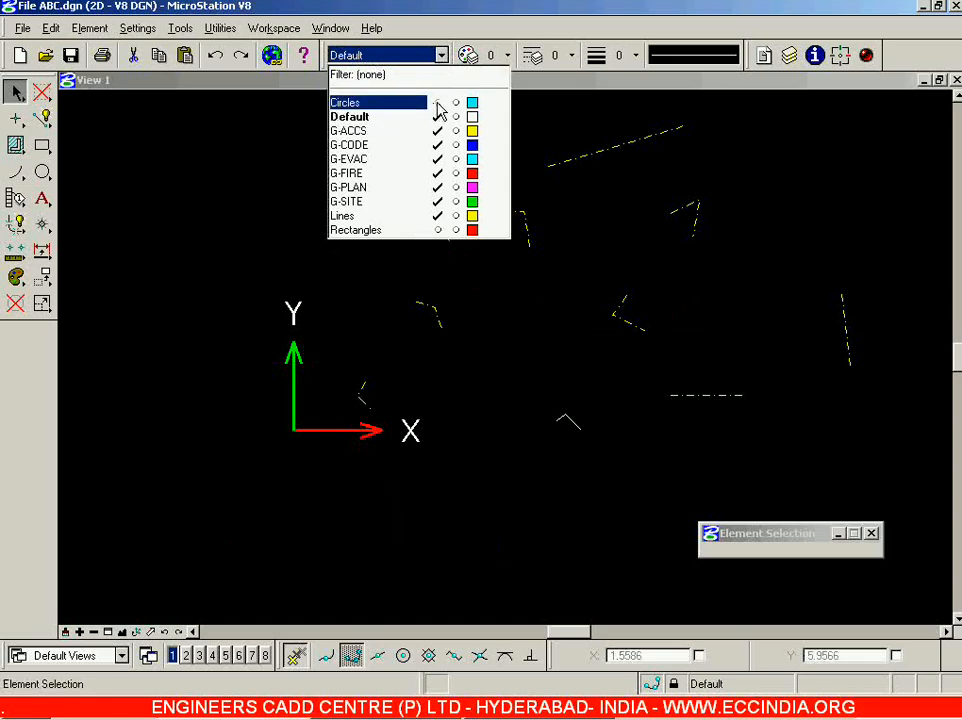
pyautogui.click(496, 327)
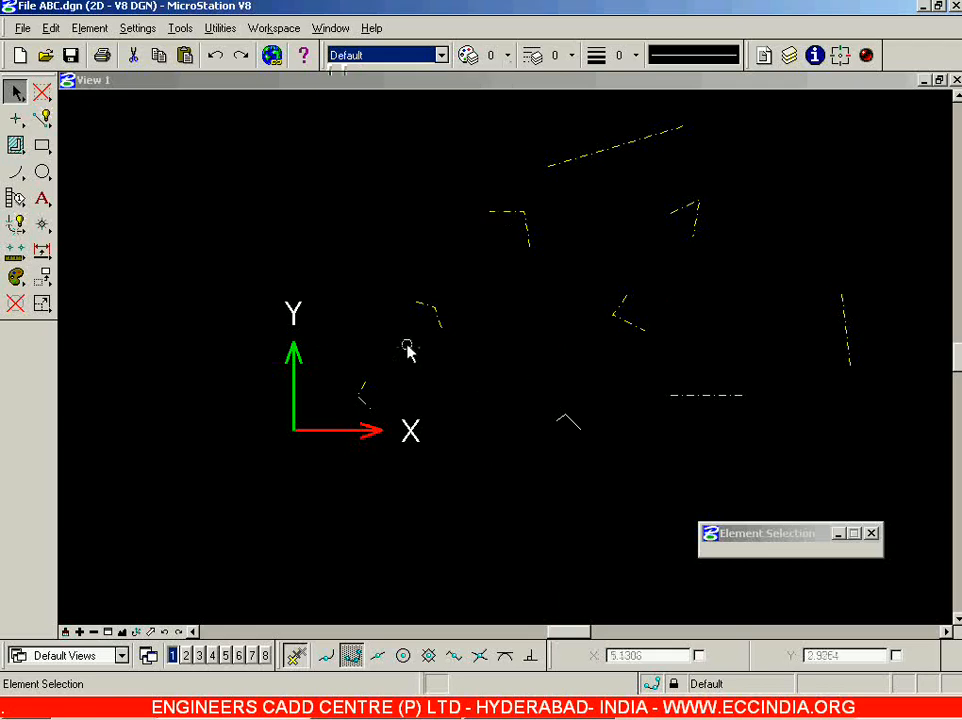
# Turn the display of the Rectangles and Circles levels back on and close the level list.
pyautogui.click(433, 62)
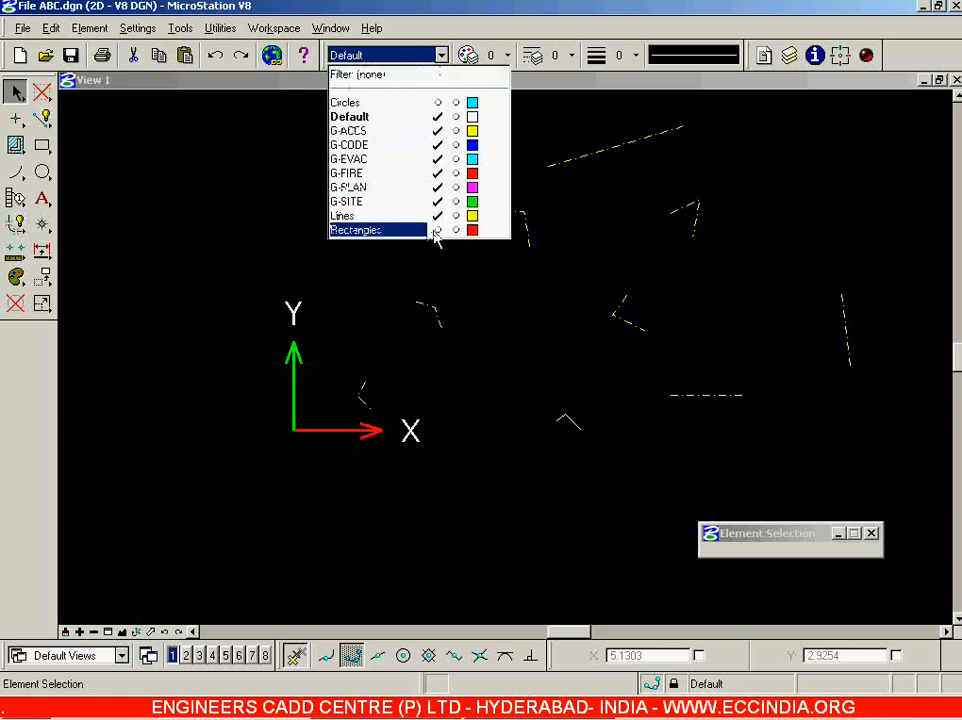
pyautogui.click(437, 230)
pyautogui.click(437, 103)
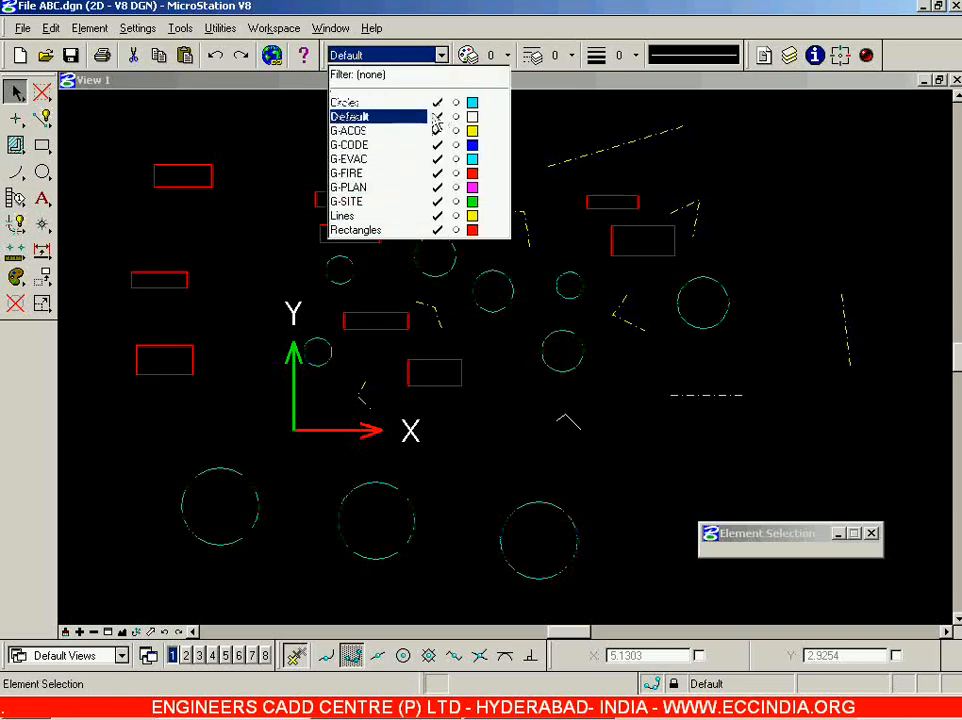
pyautogui.click(473, 408)
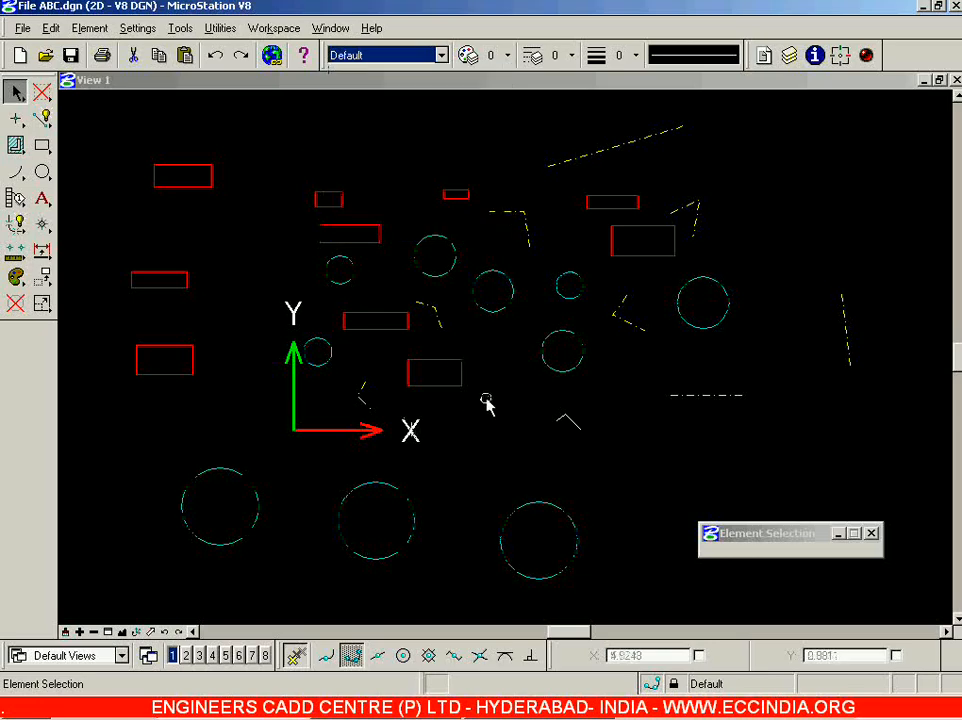
# Lock the Circles level and try to modify the large circles below the origin.
pyautogui.click(424, 58)
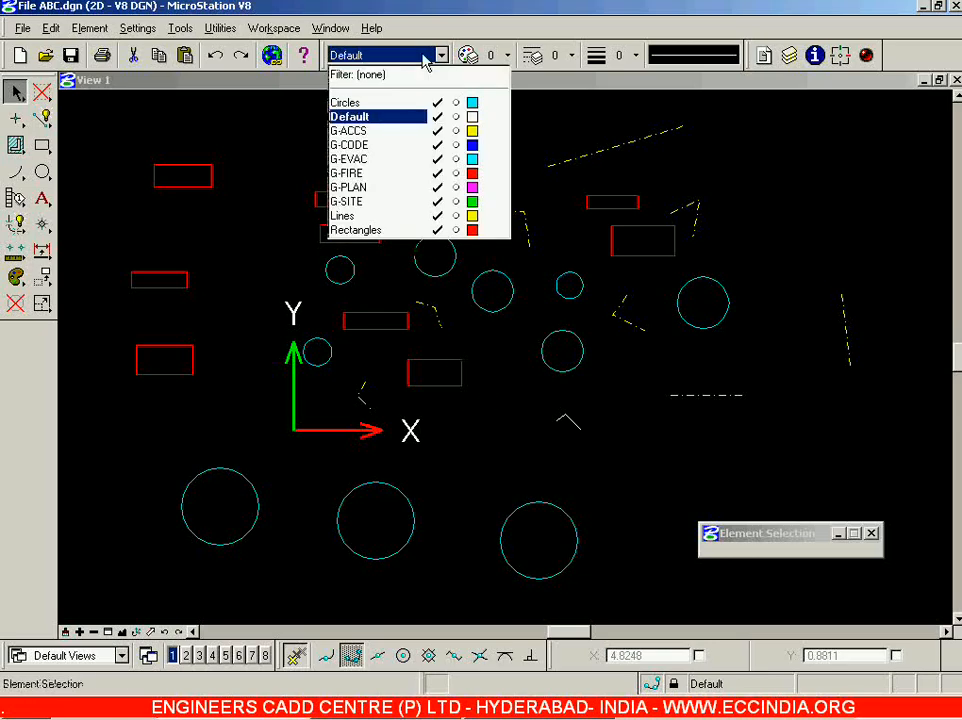
pyautogui.click(456, 104)
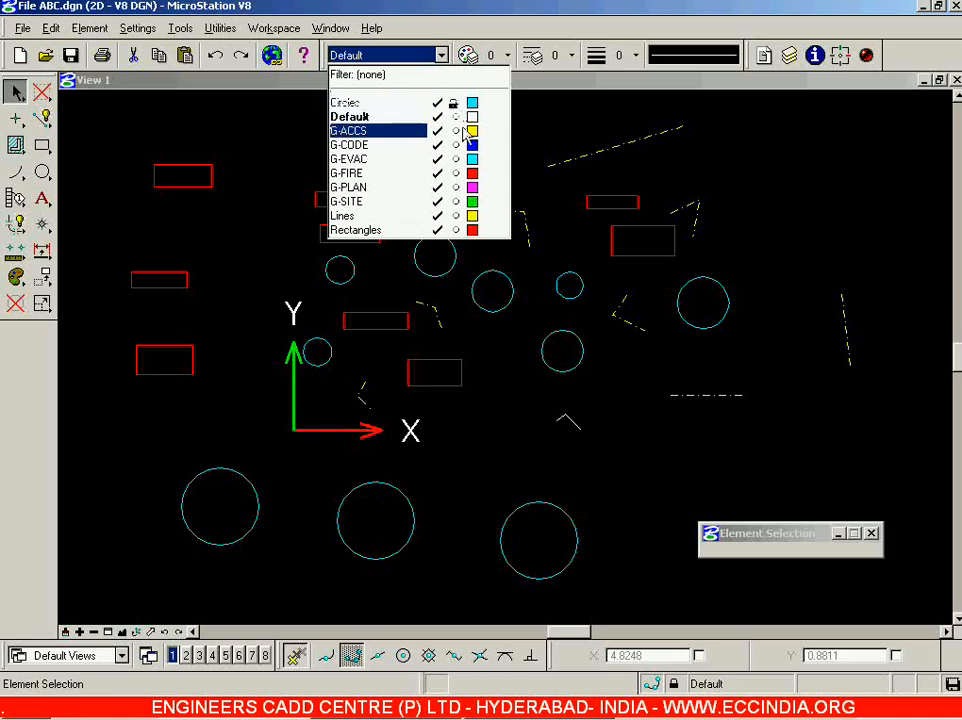
pyautogui.click(818, 209)
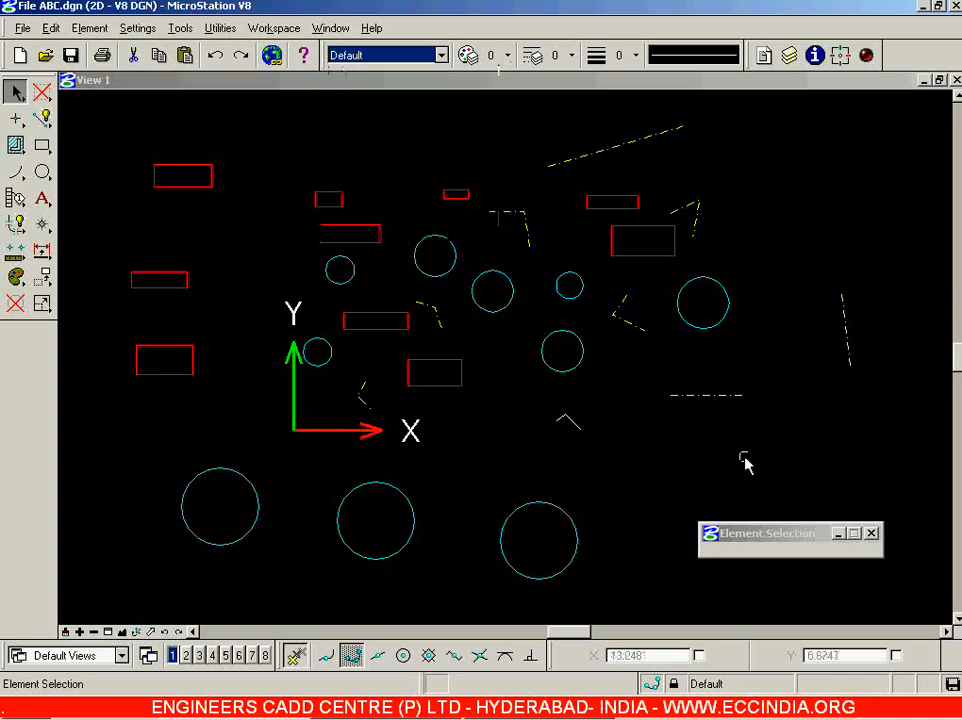
pyautogui.moveTo(568, 514); pyautogui.dragTo(600, 563)
pyautogui.moveTo(531, 547); pyautogui.dragTo(461, 552)
pyautogui.moveTo(408, 515); pyautogui.dragTo(419, 525)
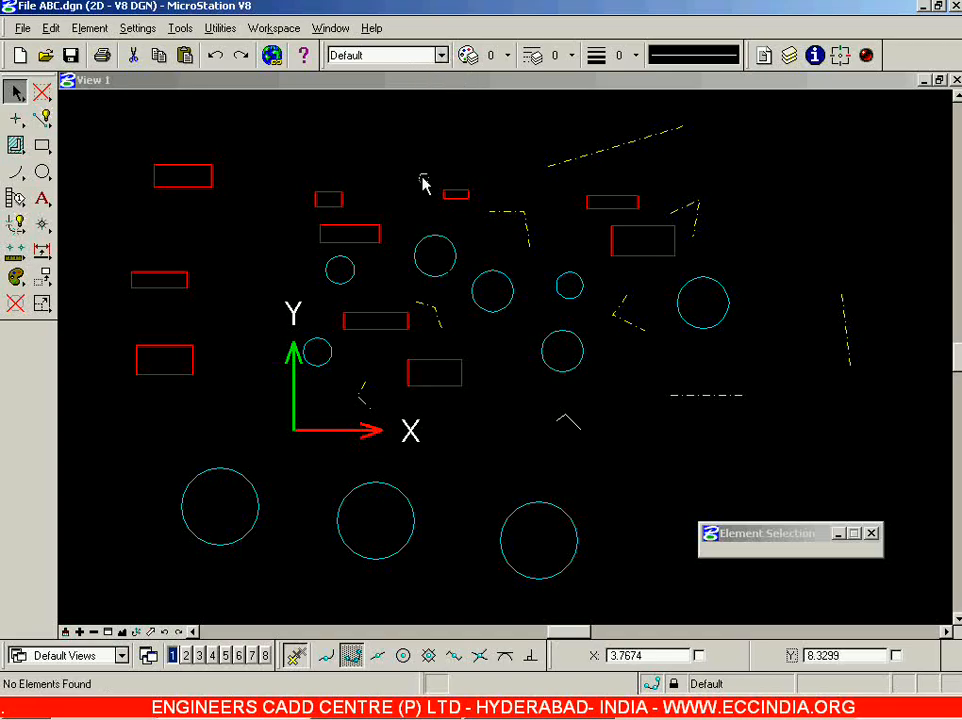
# Lock the Rectangles level, try selecting the upper-left rectangle and clear the selection.
pyautogui.click(441, 56)
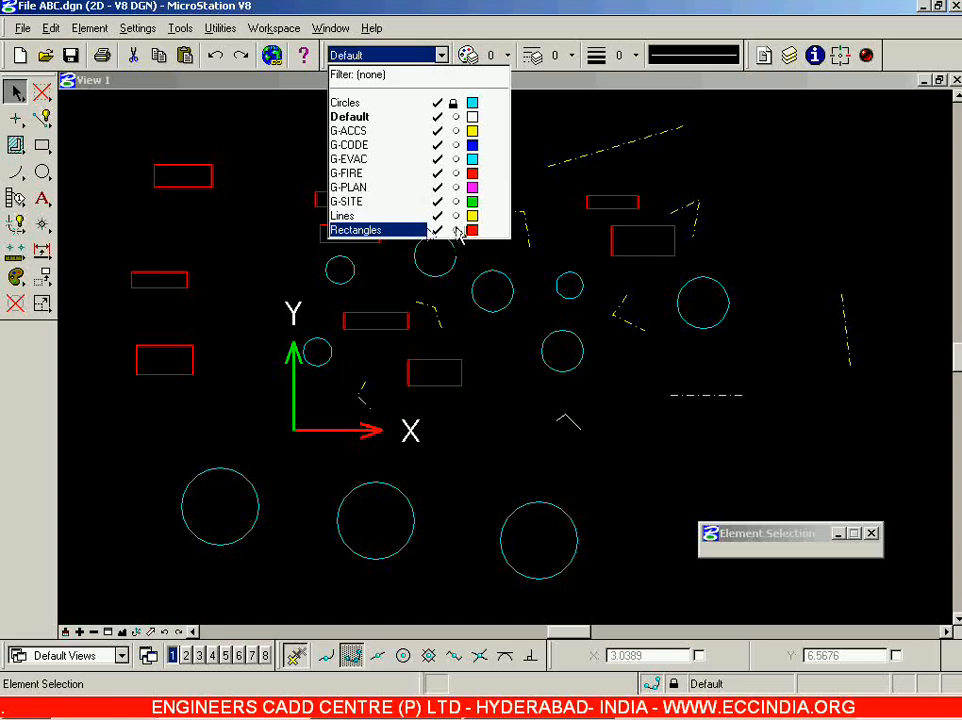
pyautogui.click(514, 431)
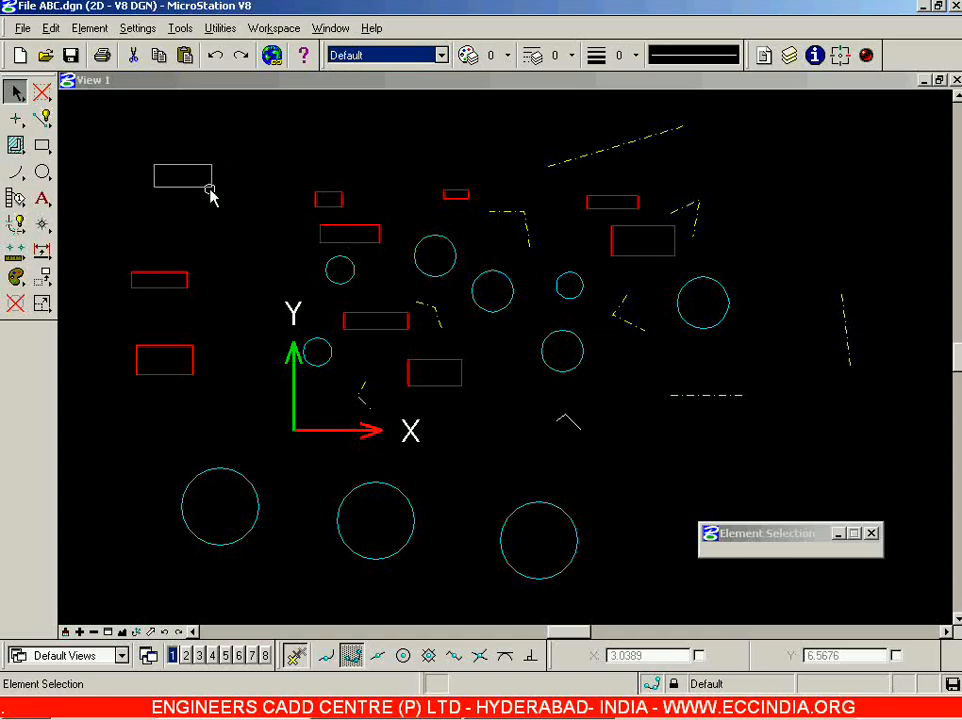
pyautogui.click(171, 182)
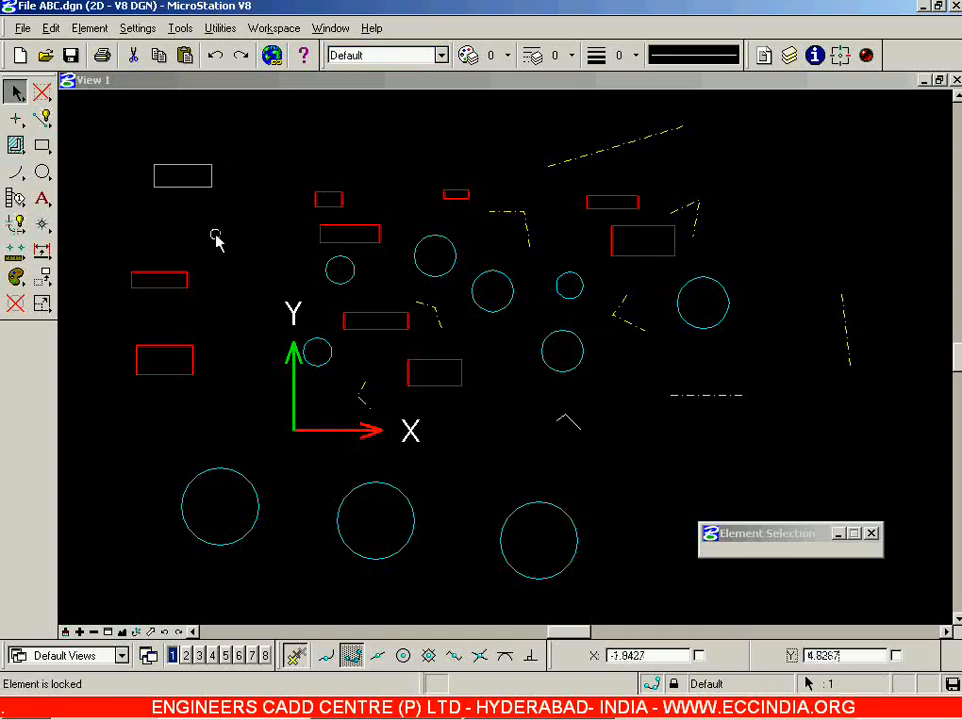
pyautogui.click(269, 184)
# Unlock the Circles and Rectangles levels and stretch the rightmost large lower circle horizontally and vertically into a wide ellipse.
pyautogui.click(425, 56)
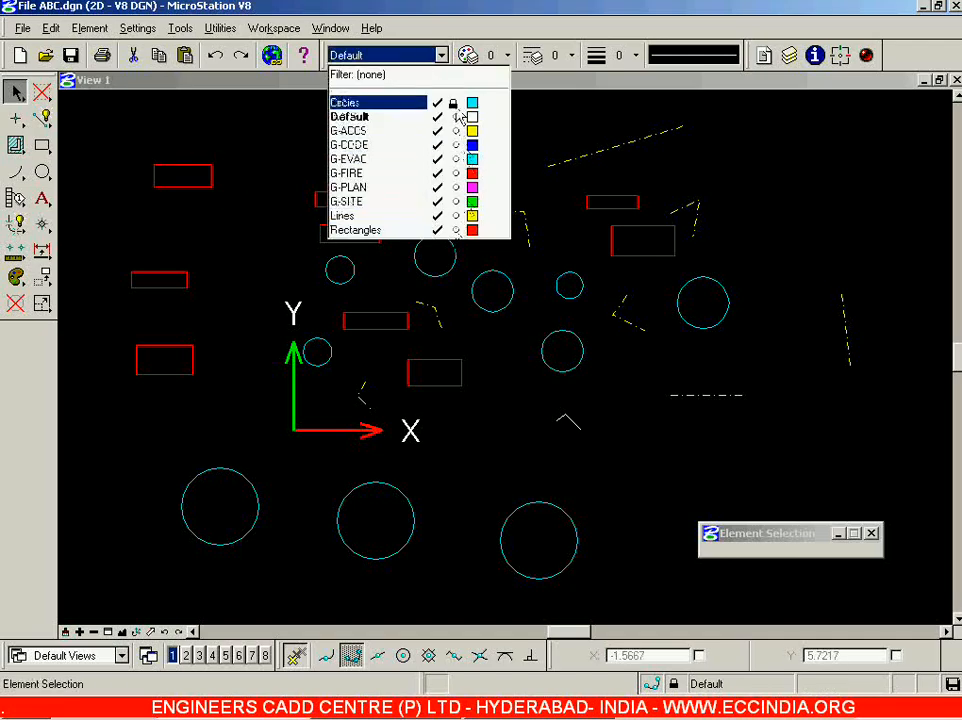
pyautogui.click(470, 462)
pyautogui.click(525, 508)
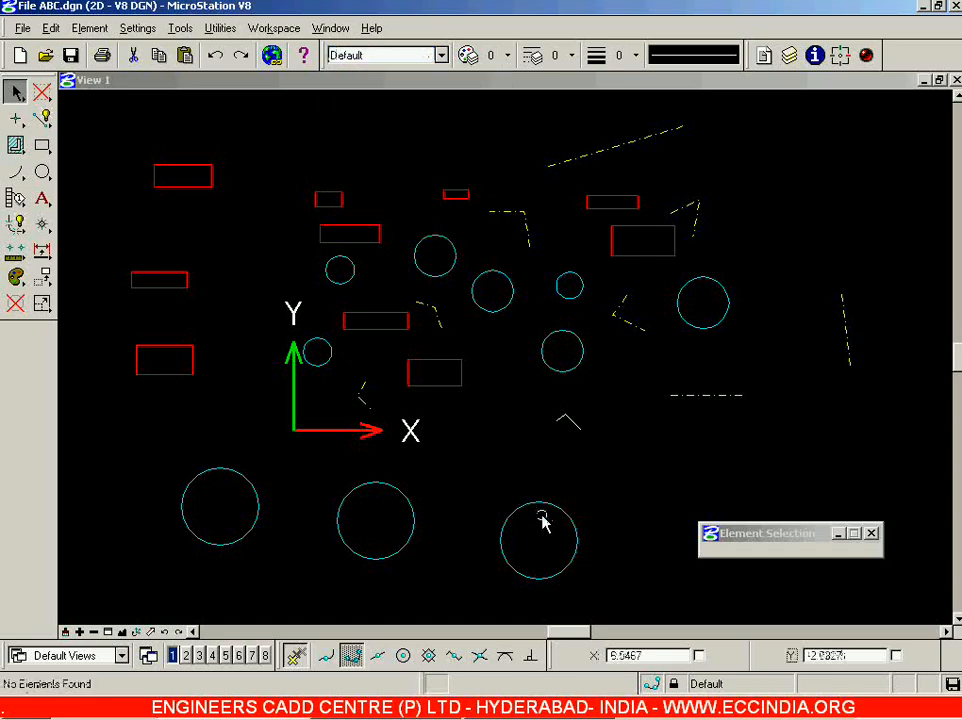
pyautogui.click(570, 515)
pyautogui.moveTo(578, 540); pyautogui.dragTo(657, 545)
pyautogui.moveTo(540, 578); pyautogui.dragTo(541, 606)
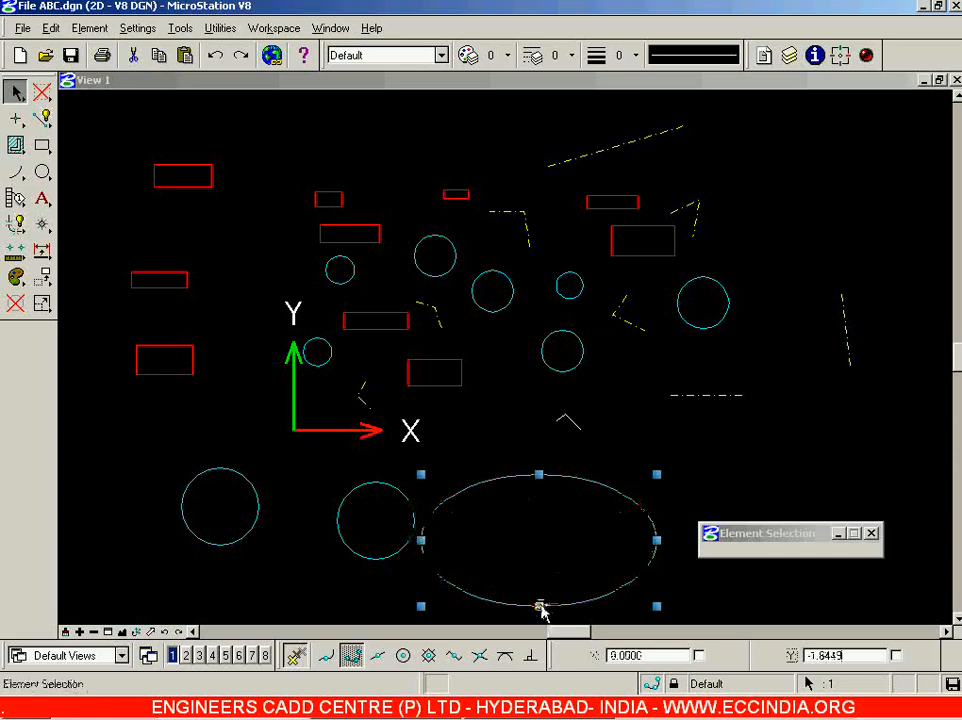
pyautogui.click(558, 531)
# Place two arcs by center above the rectangles, one about 0.99 in radius sweeping about 120°, the other about 0.73 sweeping about 125°.
pyautogui.scroll(-3, 565, 522)
pyautogui.scroll(3, 565, 522)
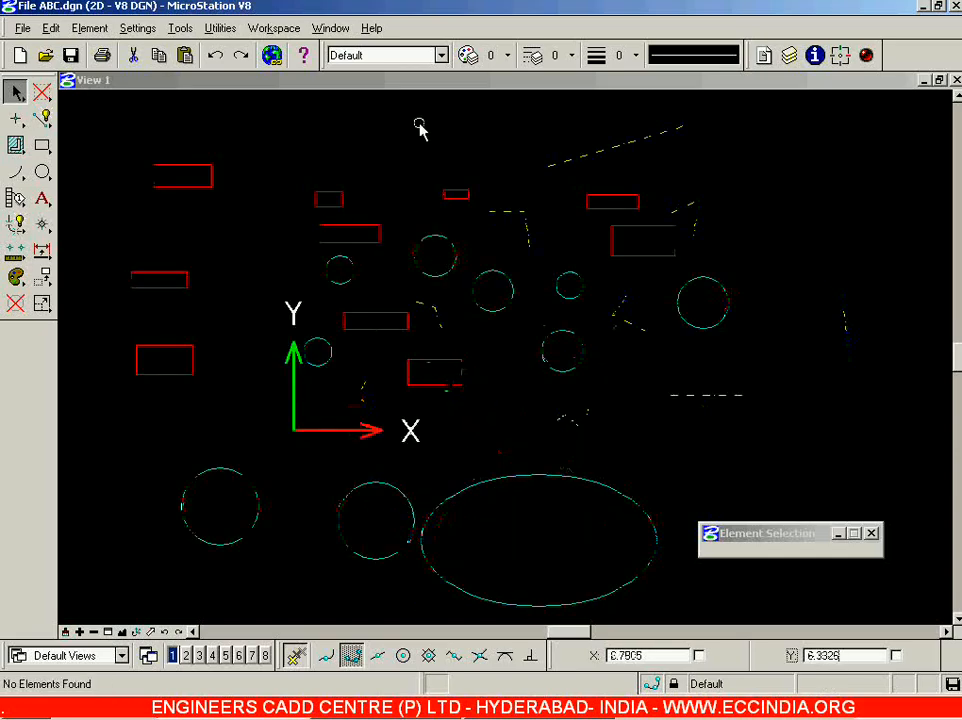
pyautogui.scroll(-5, 382, 236)
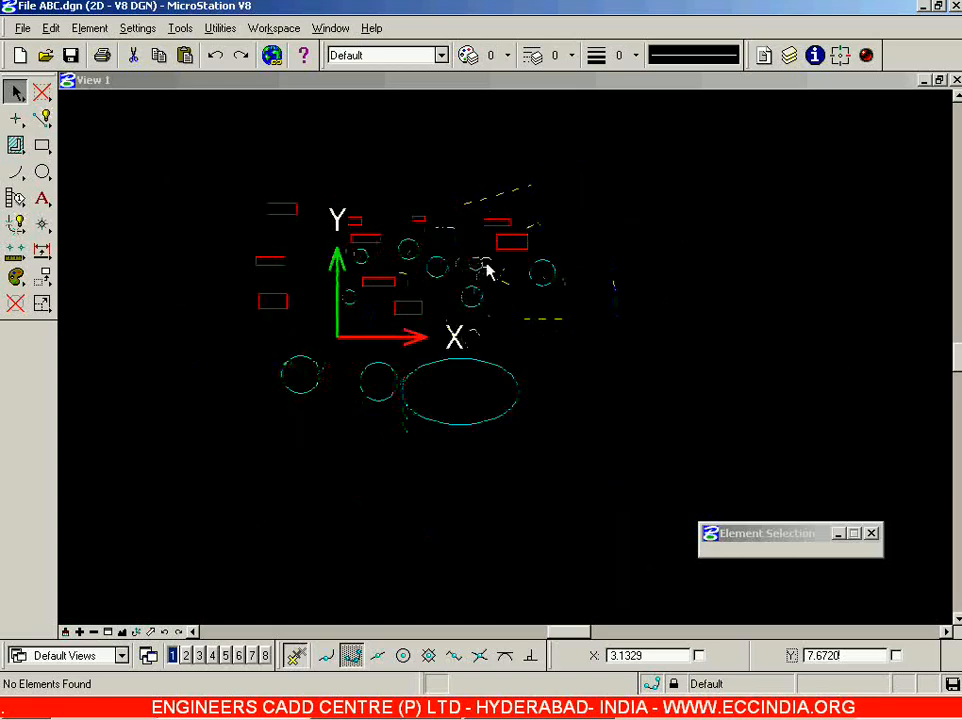
pyautogui.scroll(3, 597, 240)
pyautogui.scroll(5, 281, 230)
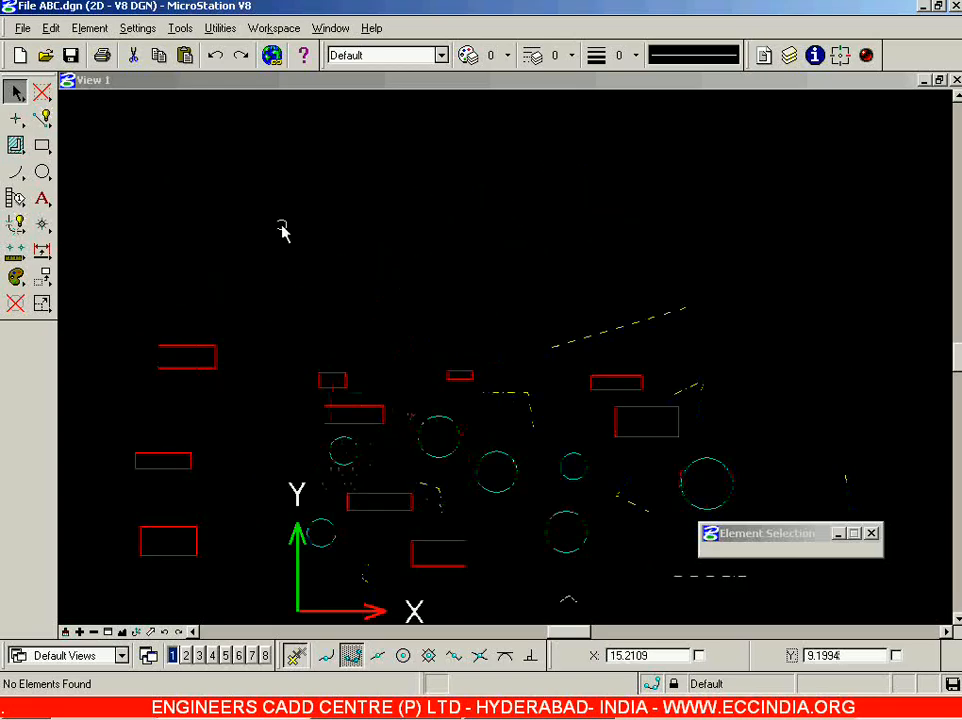
pyautogui.click(15, 172)
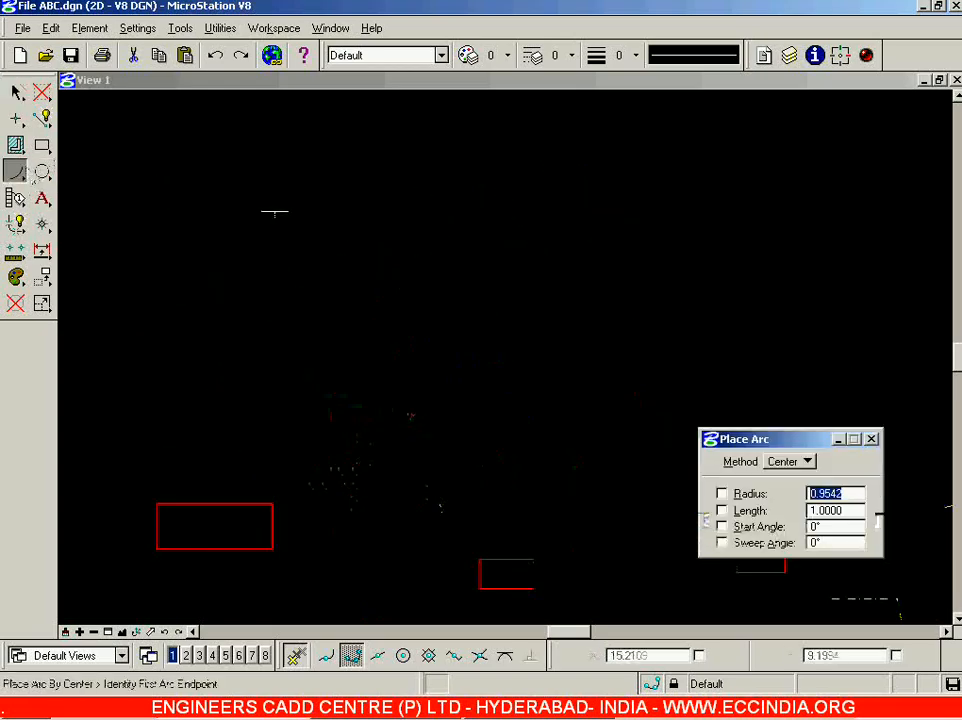
pyautogui.click(452, 269)
pyautogui.click(452, 190)
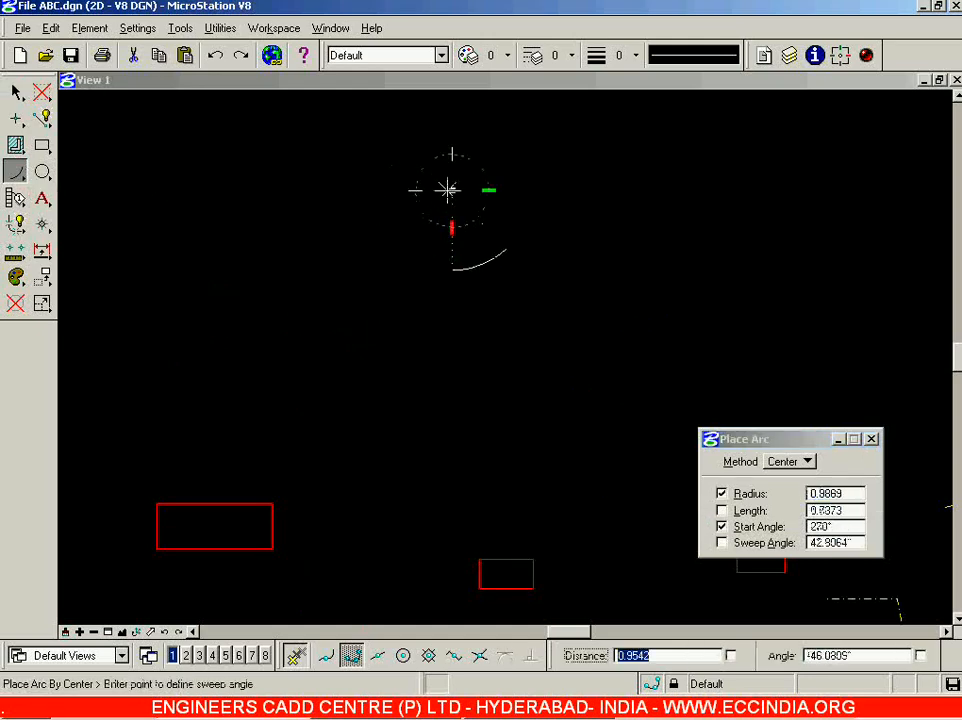
pyautogui.click(384, 150)
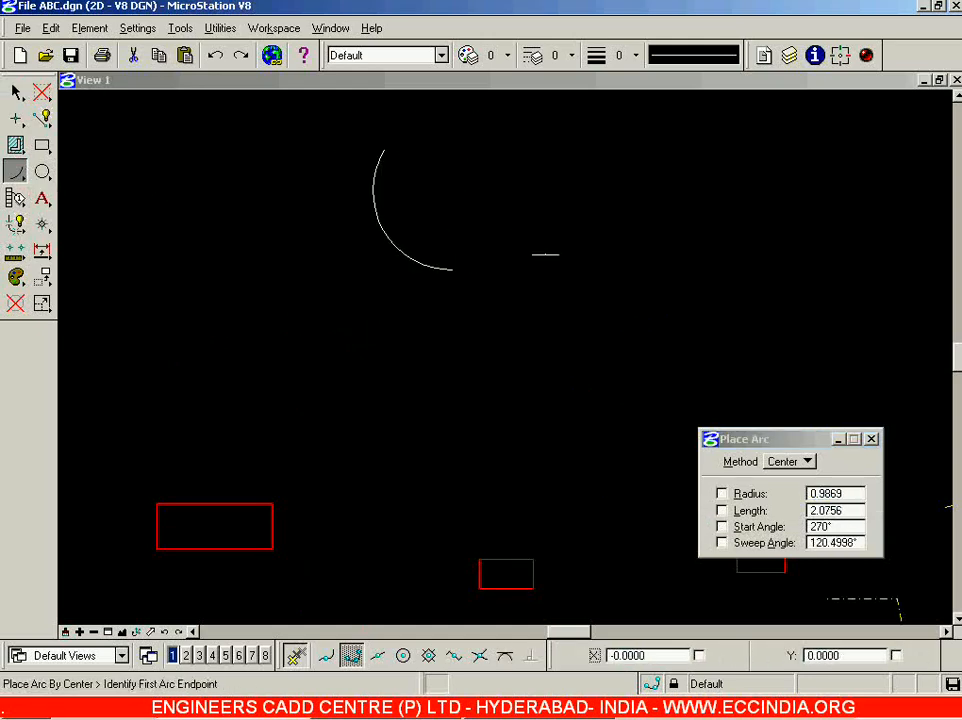
pyautogui.click(710, 303)
pyautogui.click(710, 246)
pyautogui.click(760, 212)
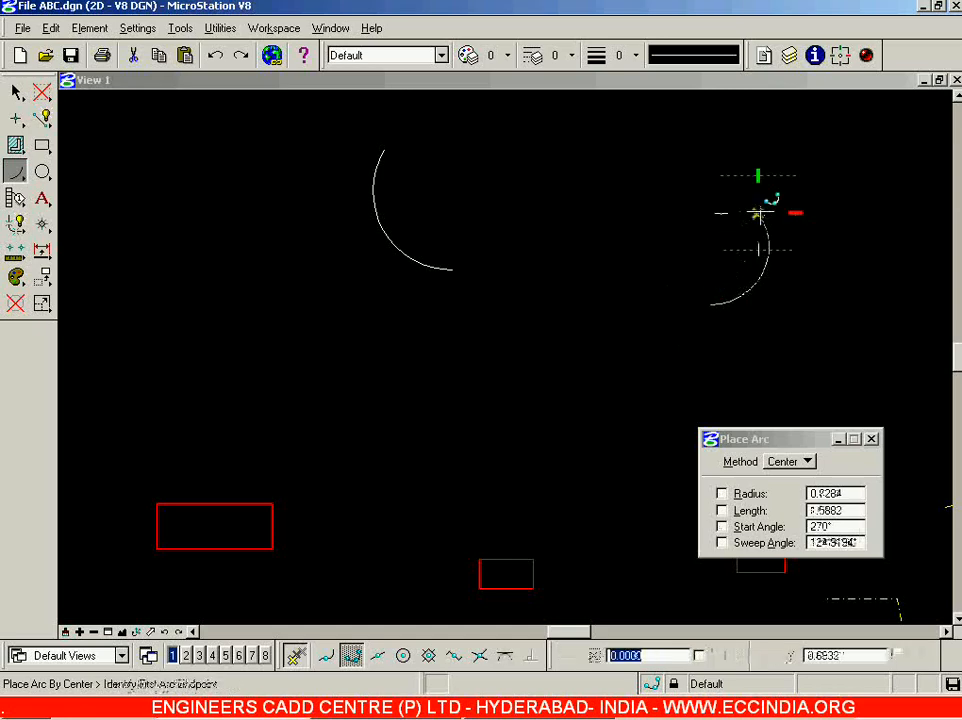
# Select both new arcs, move them to the G-FIRE level and clear the selection.
pyautogui.click(16, 91)
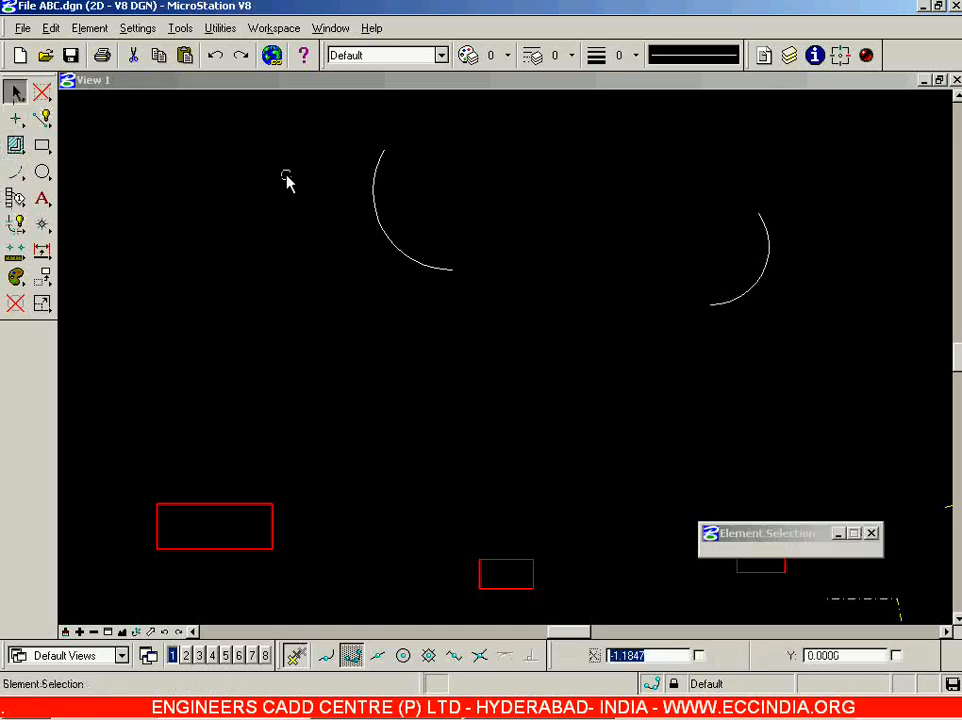
pyautogui.click(378, 210)
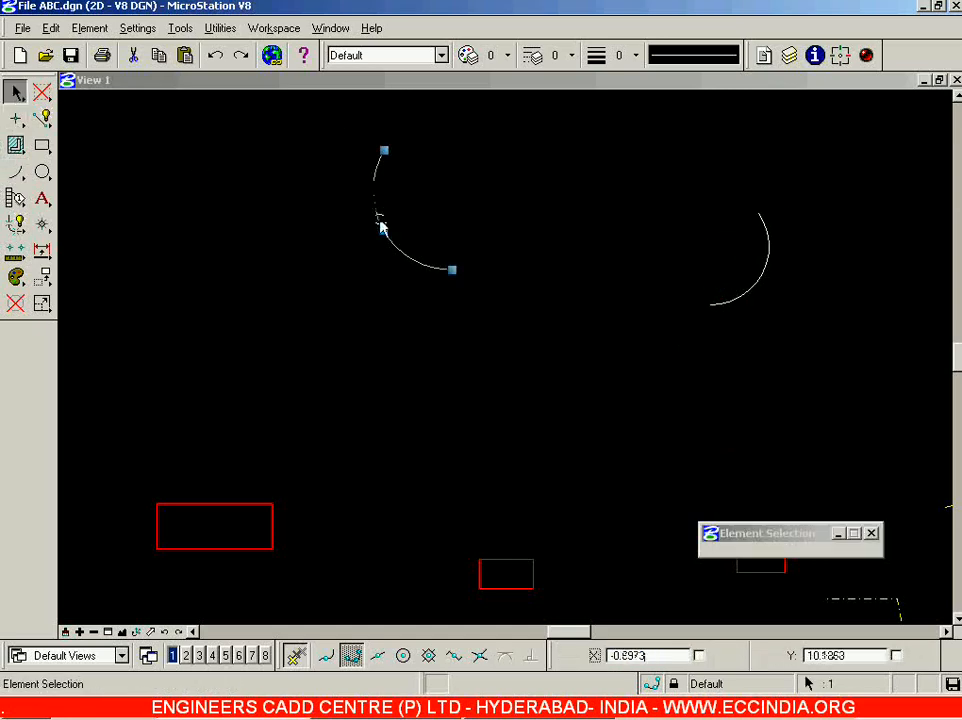
pyautogui.keyDown('ctrl'); pyautogui.click(741, 300); pyautogui.keyUp('ctrl')
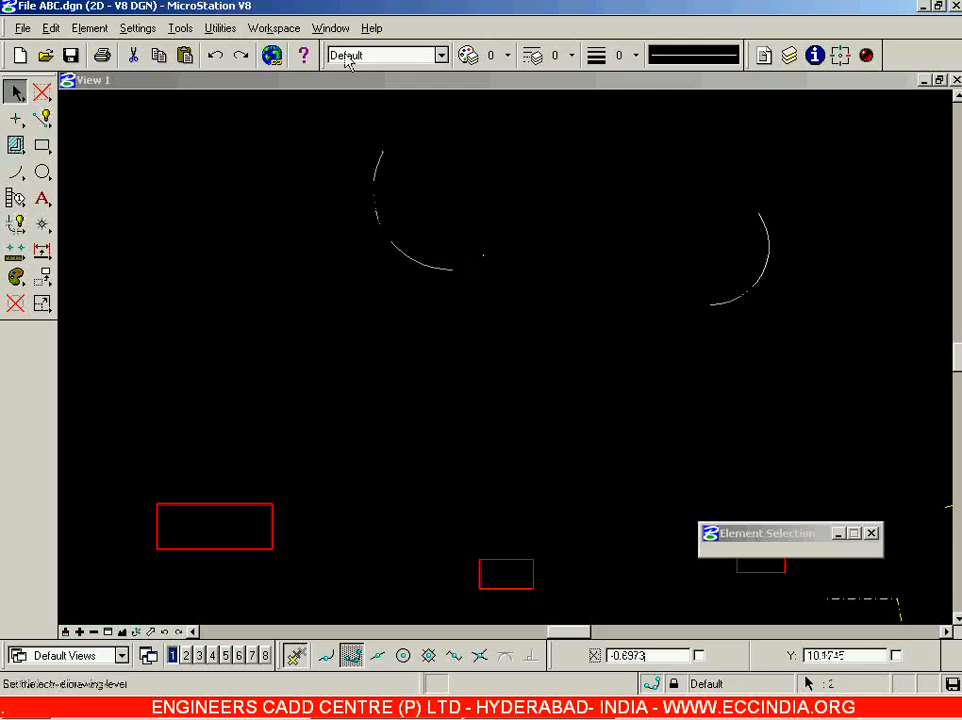
pyautogui.click(380, 55)
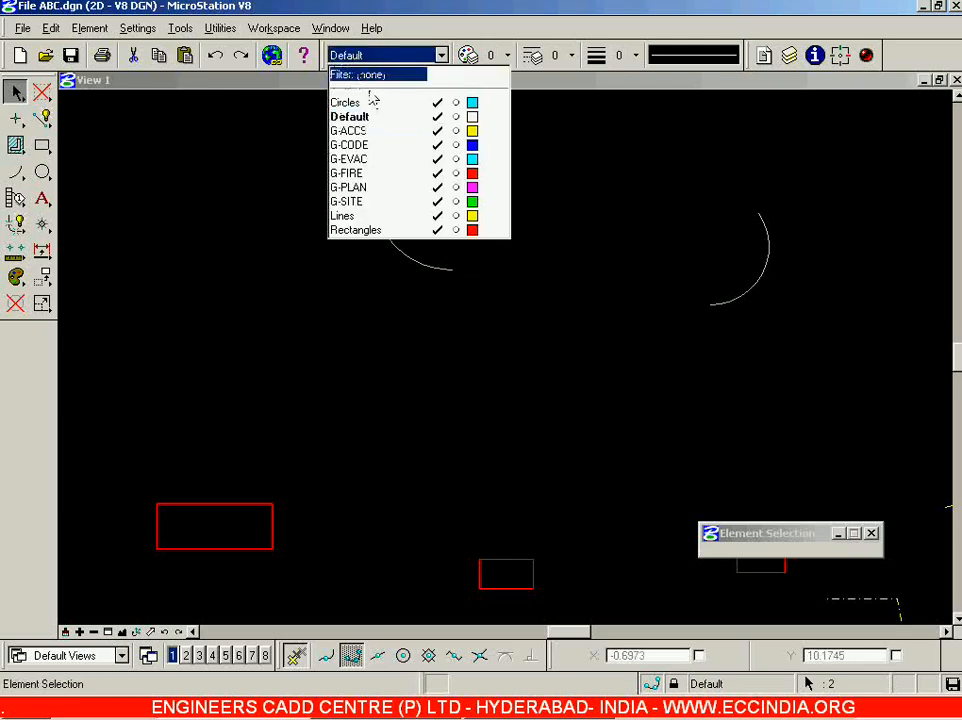
pyautogui.click(355, 176)
pyautogui.click(405, 402)
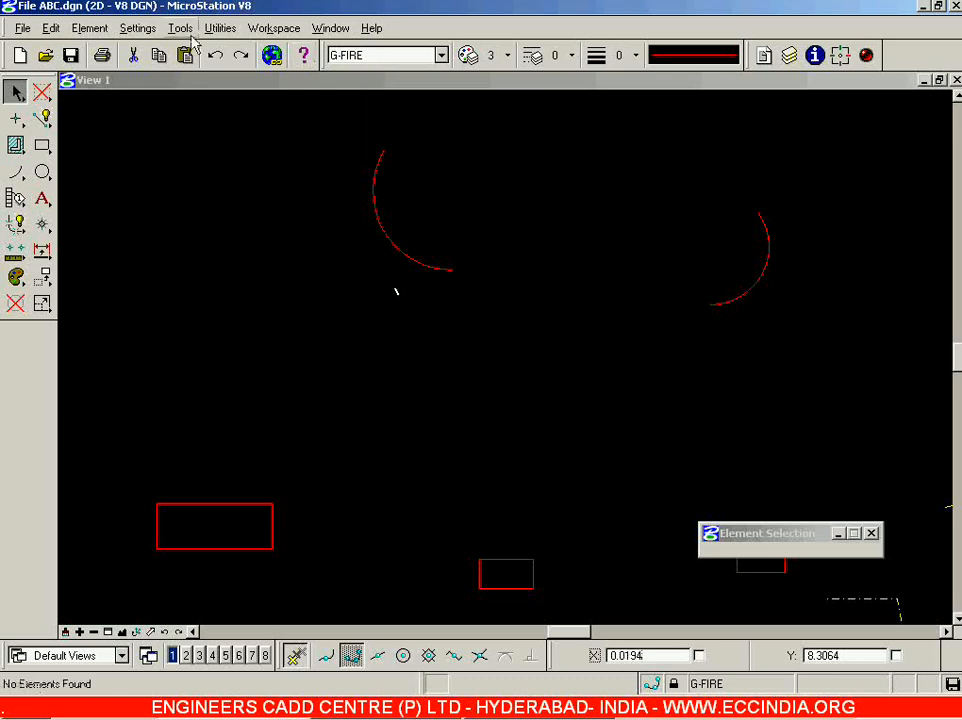
# Open the Level Manager for File ABC.dgn.
pyautogui.click(92, 28)
pyautogui.moveTo(133, 28)
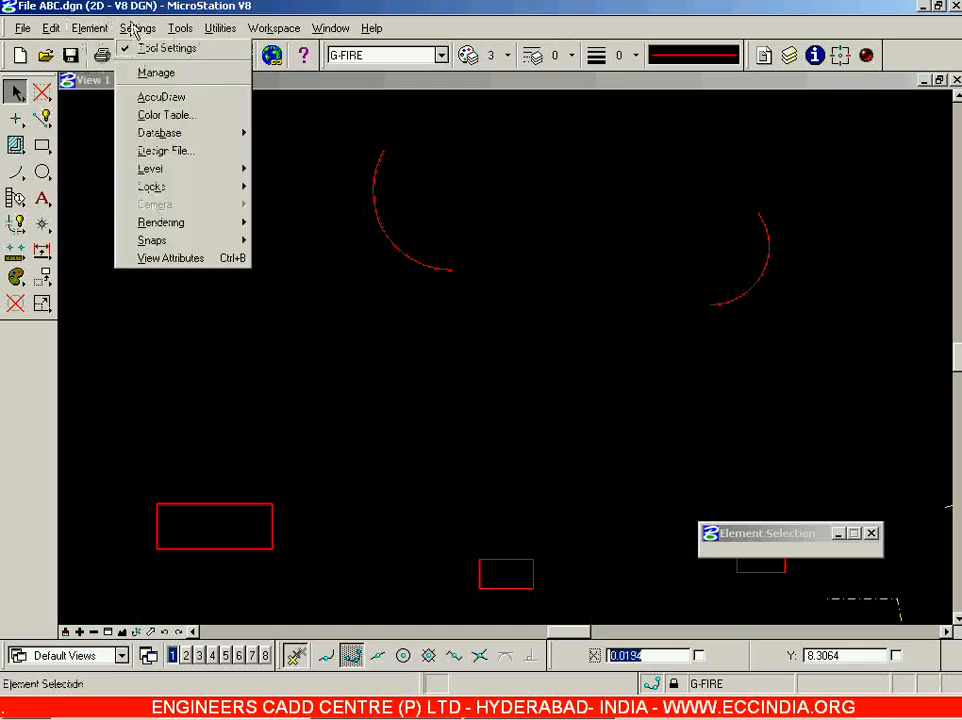
pyautogui.moveTo(150, 168)
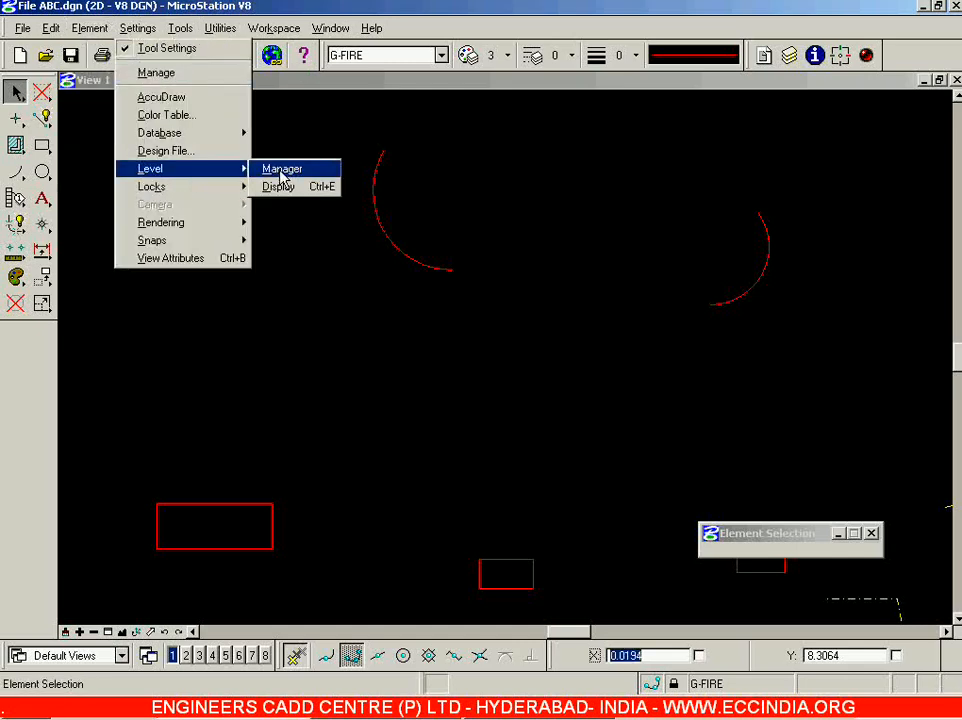
pyautogui.click(501, 390)
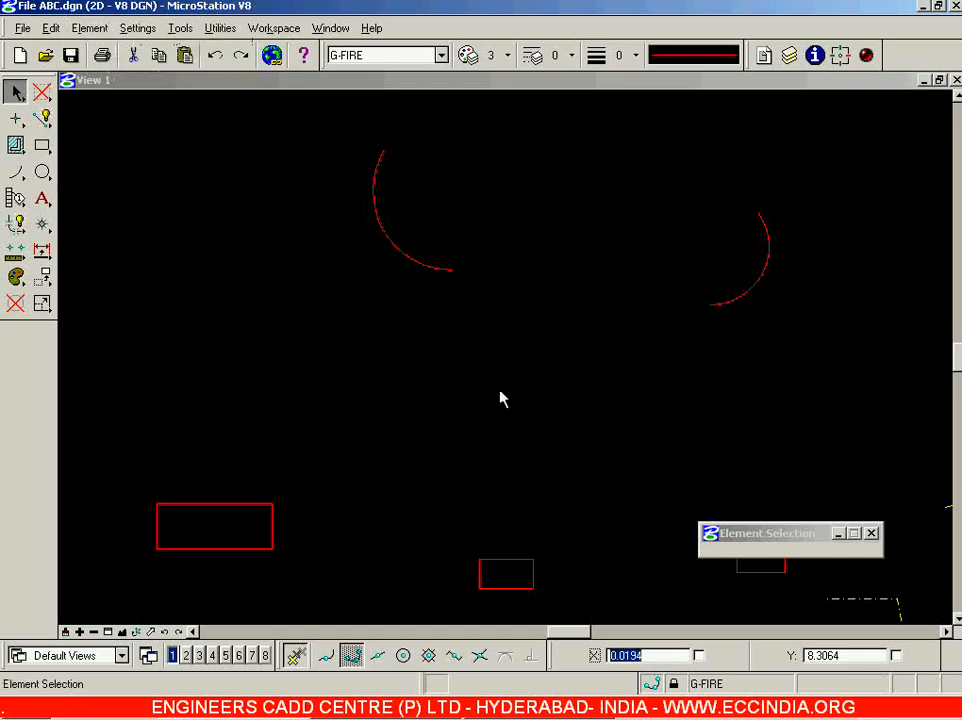
pyautogui.doubleClick(736, 688)
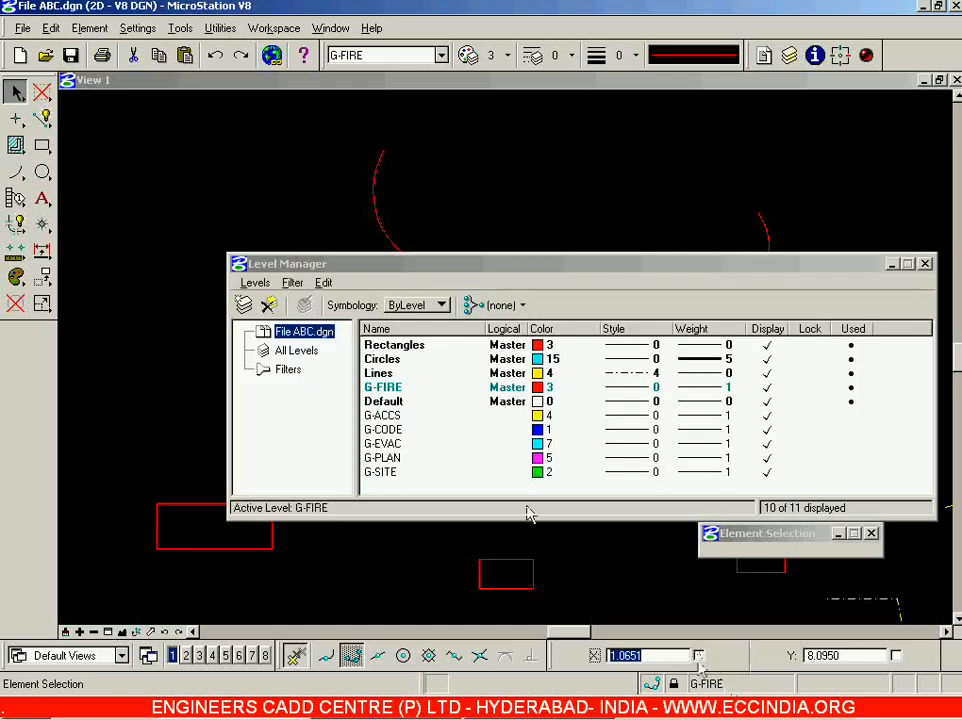
# Try to delete the Rectangles level and close the Level Manager.
pyautogui.click(432, 445)
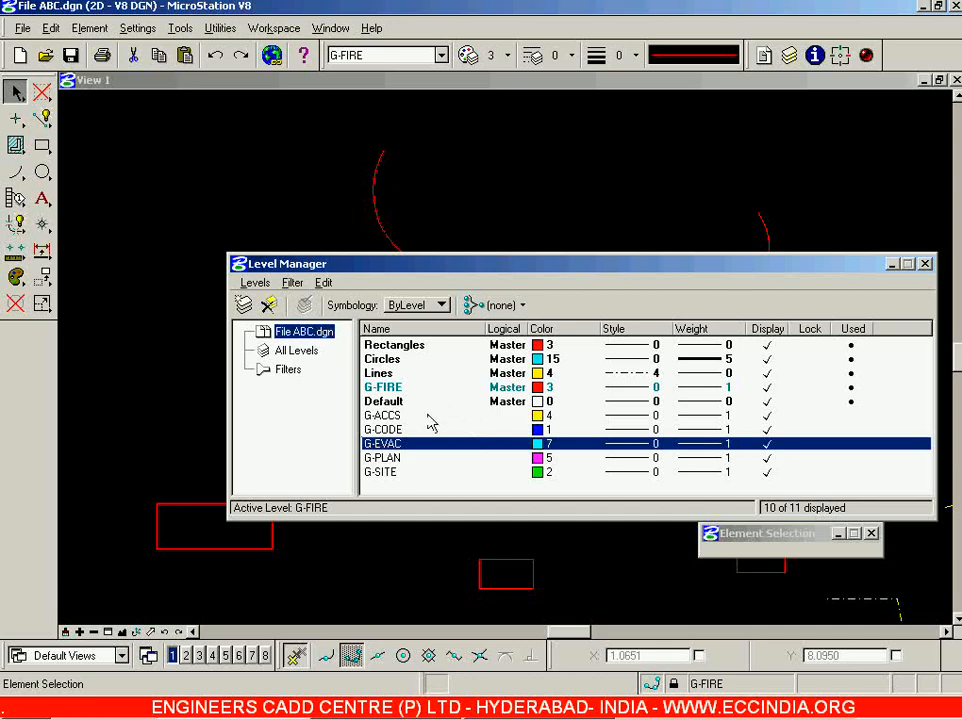
pyautogui.click(401, 344)
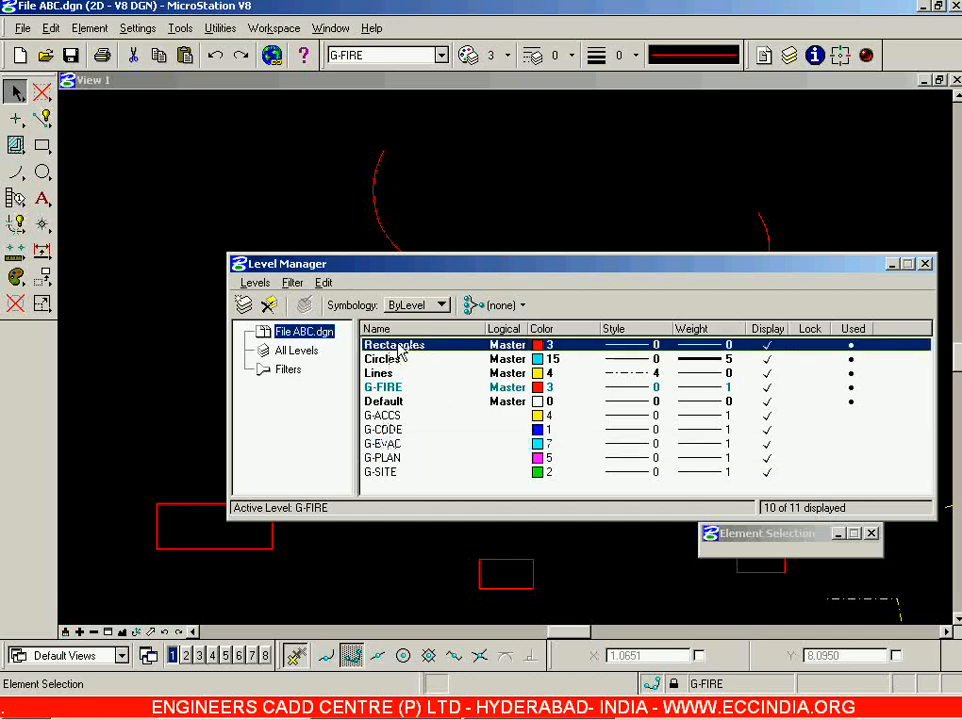
pyautogui.rightClick(403, 344)
pyautogui.click(436, 476)
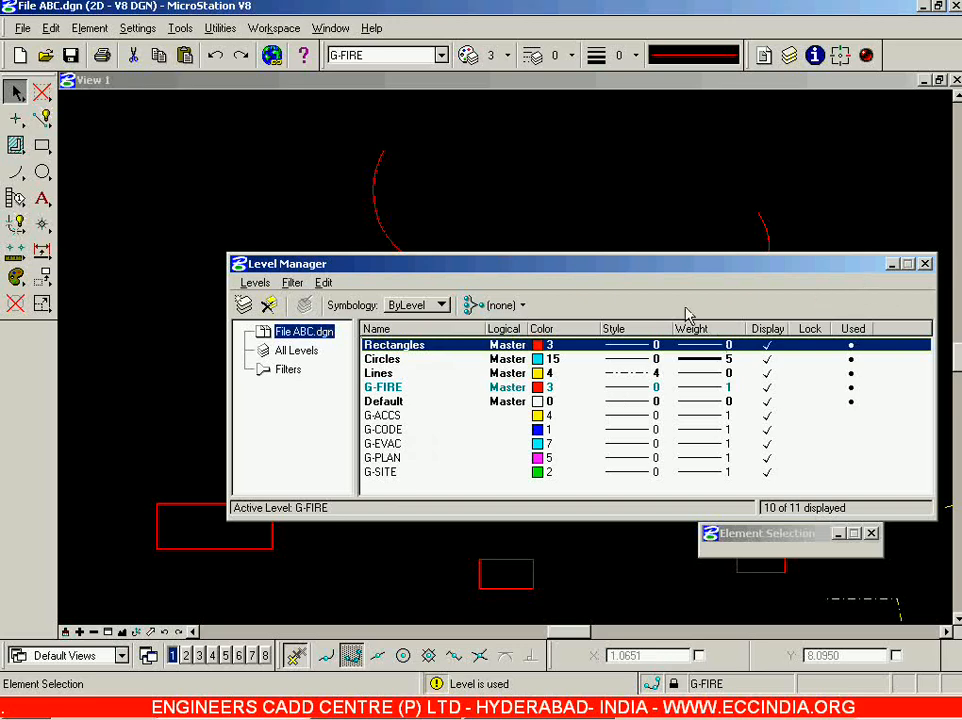
pyautogui.rightClick(470, 352)
pyautogui.click(473, 370)
pyautogui.rightClick(483, 350)
pyautogui.click(520, 474)
pyautogui.click(925, 264)
pyautogui.scroll(-3, 567, 415)
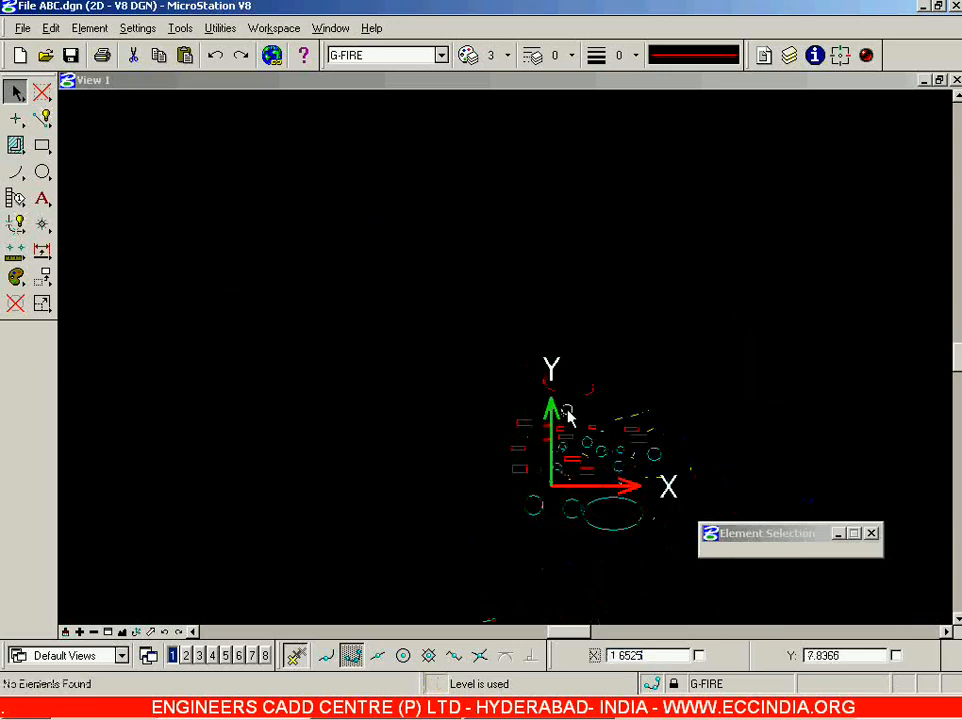
pyautogui.scroll(3, 580, 475)
pyautogui.scroll(-1, 590, 488)
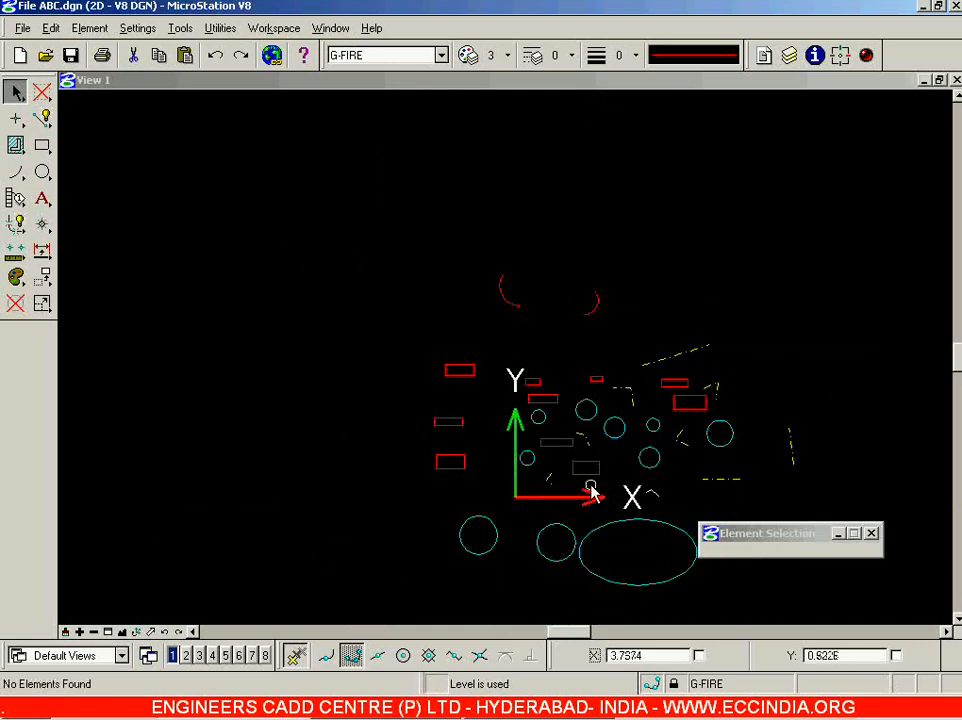
pyautogui.scroll(2, 591, 490)
pyautogui.scroll(-3, 453, 279)
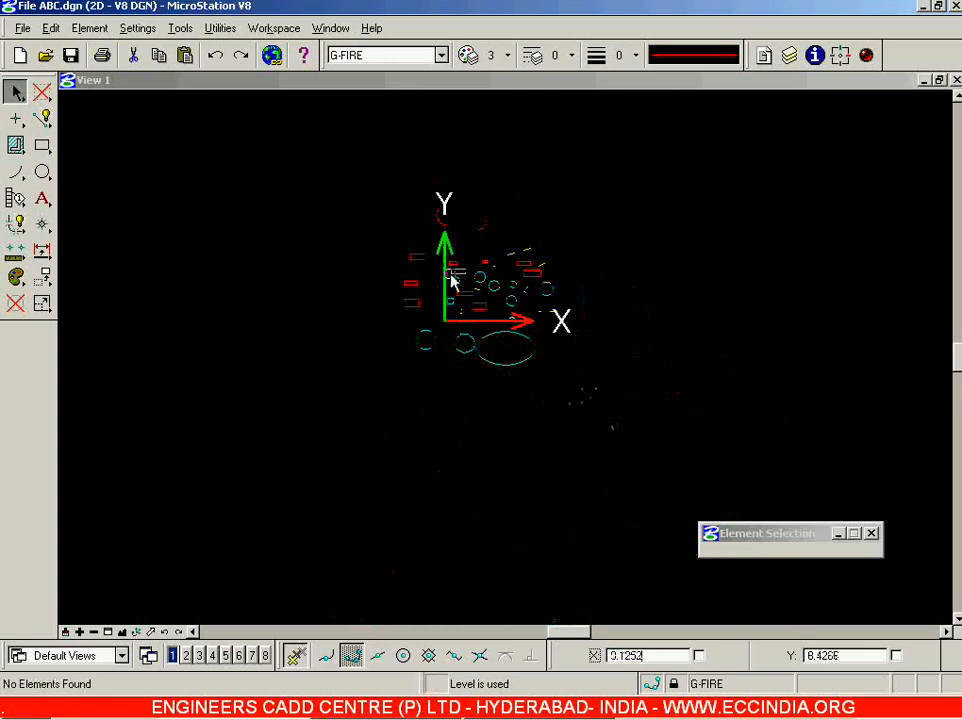
# Open the Level Manager for File ABC.dgn and make Circles the active level.
pyautogui.scroll(1, 530, 400)
pyautogui.scroll(-1, 518, 320)
pyautogui.scroll(3, 488, 232)
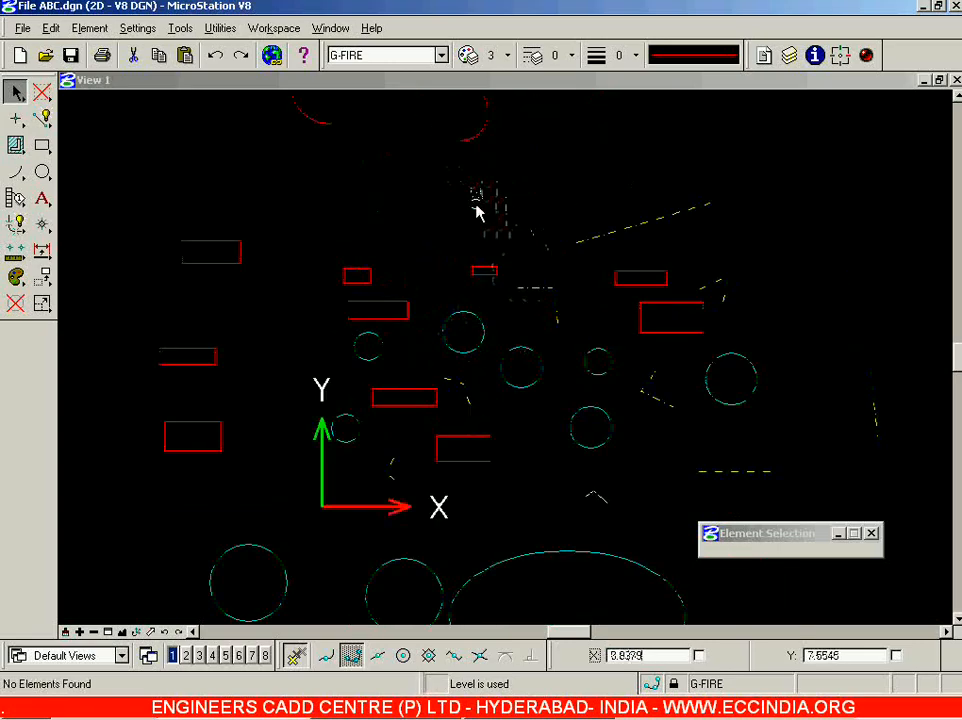
pyautogui.click(702, 684)
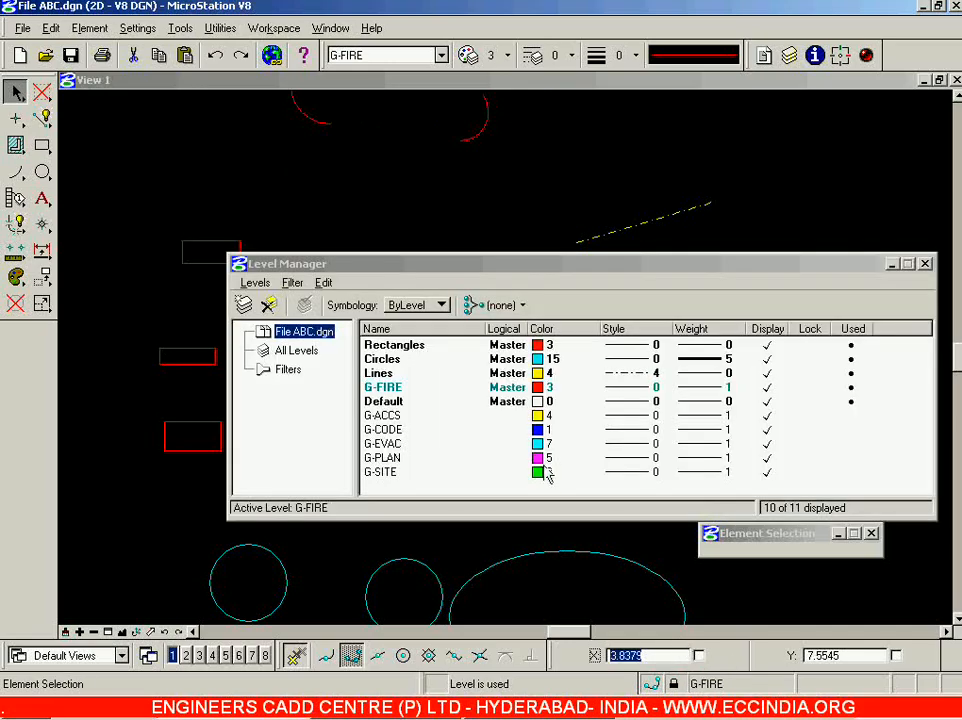
pyautogui.click(432, 346)
pyautogui.click(429, 348)
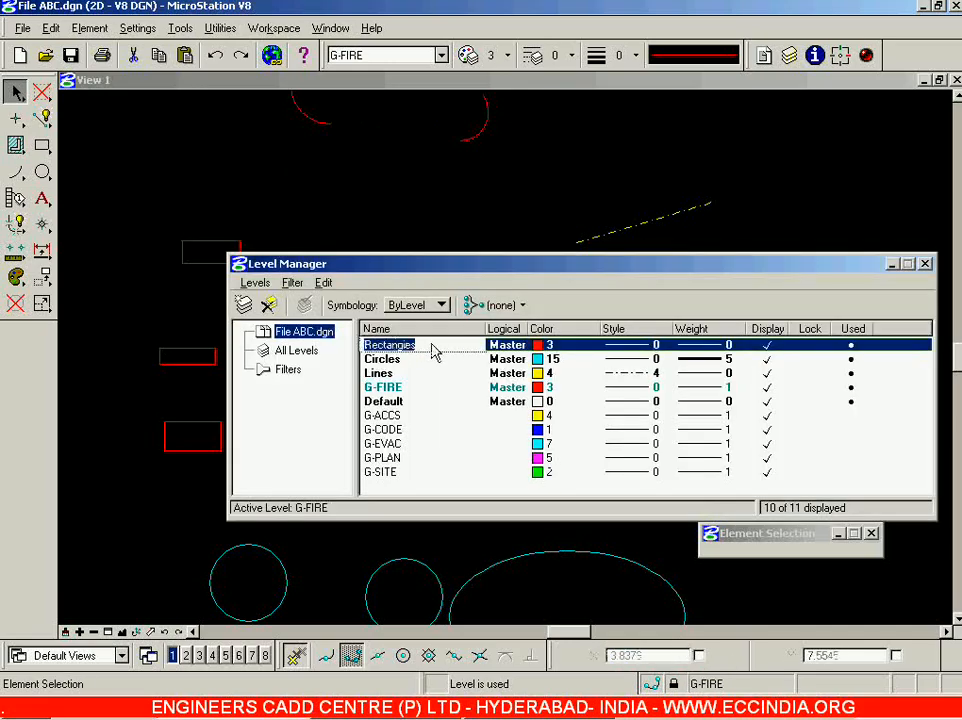
pyautogui.click(402, 360)
pyautogui.doubleClick(405, 360)
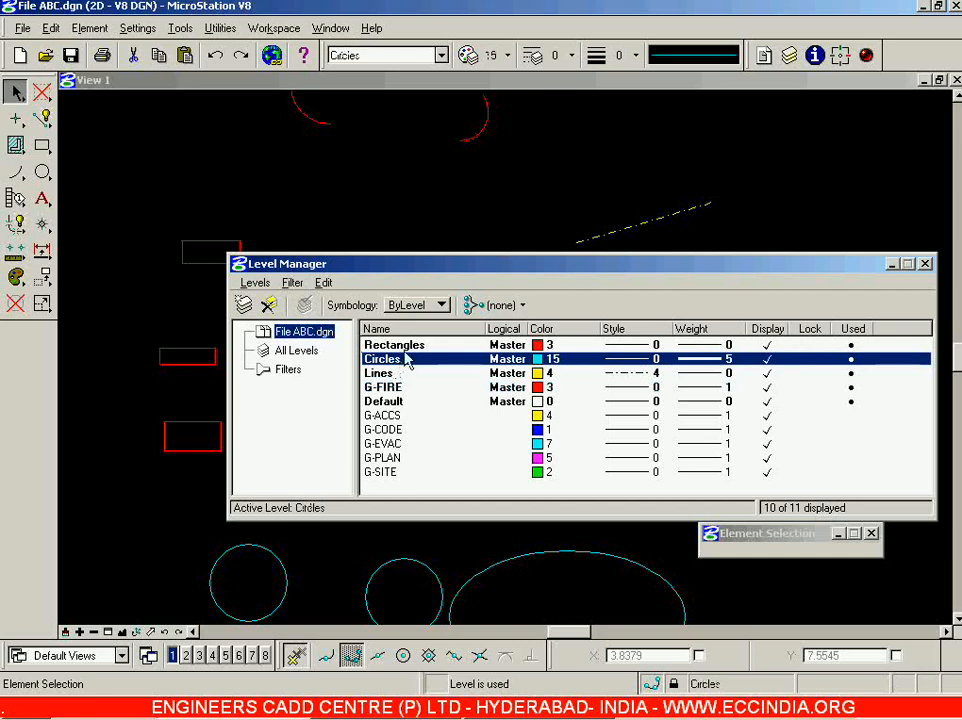
# Try to delete the Rectangles level.
pyautogui.click(410, 346)
pyautogui.rightClick(408, 350)
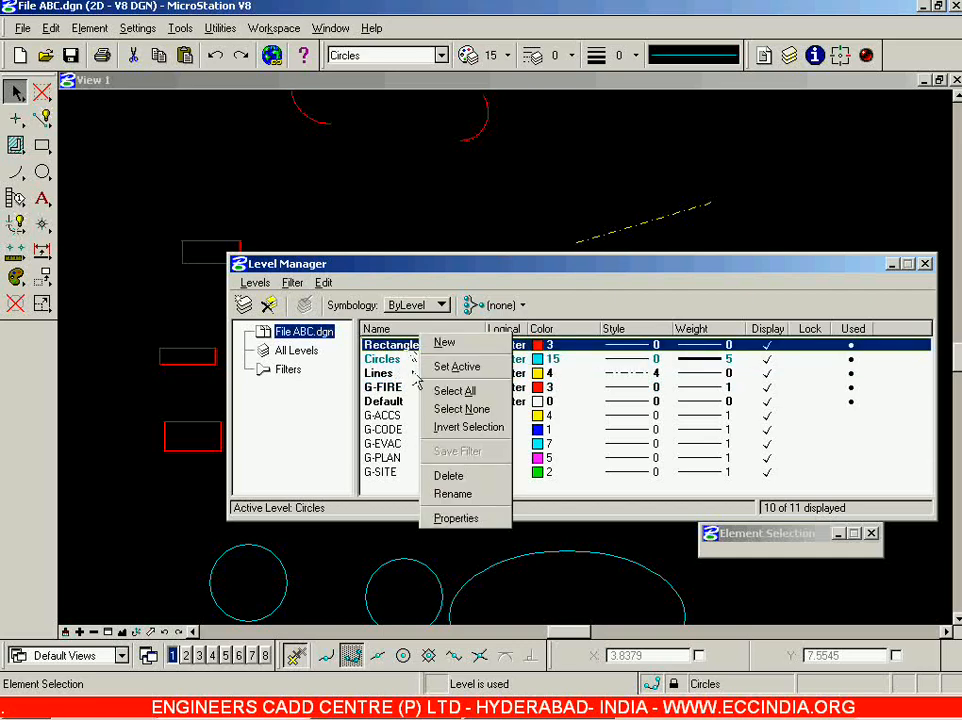
pyautogui.click(450, 476)
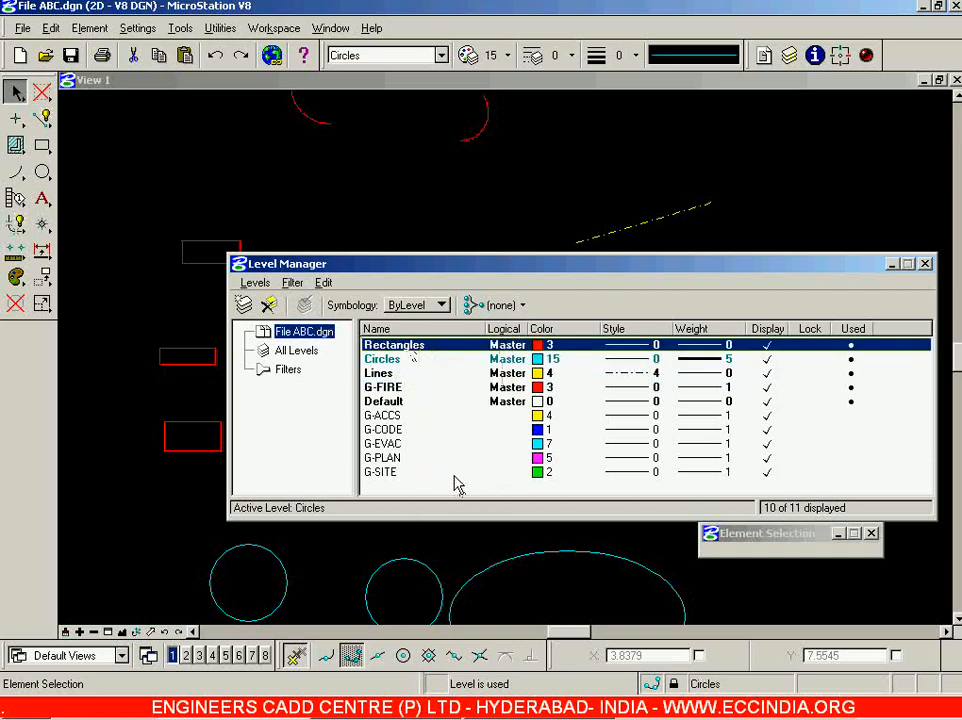
# Display the commands available for the Lines level without choosing one, and close the Level Manager.
pyautogui.click(403, 376)
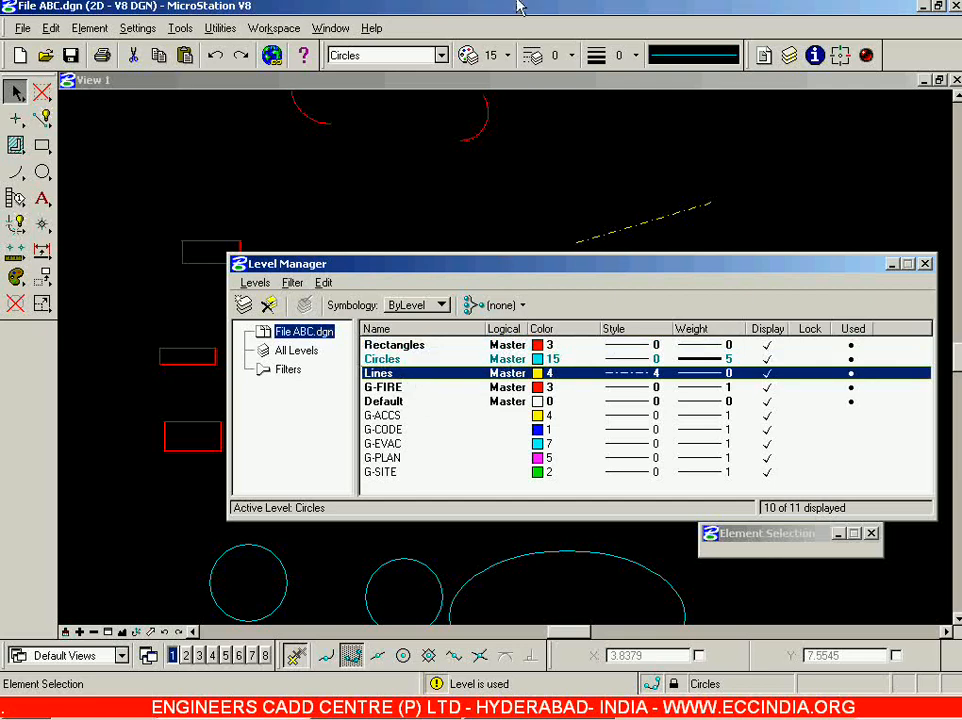
pyautogui.rightClick(401, 374)
pyautogui.press('Escape')
pyautogui.rightClick(401, 375)
pyautogui.press('Escape')
pyautogui.rightClick(401, 374)
pyautogui.press('Escape')
pyautogui.rightClick(401, 374)
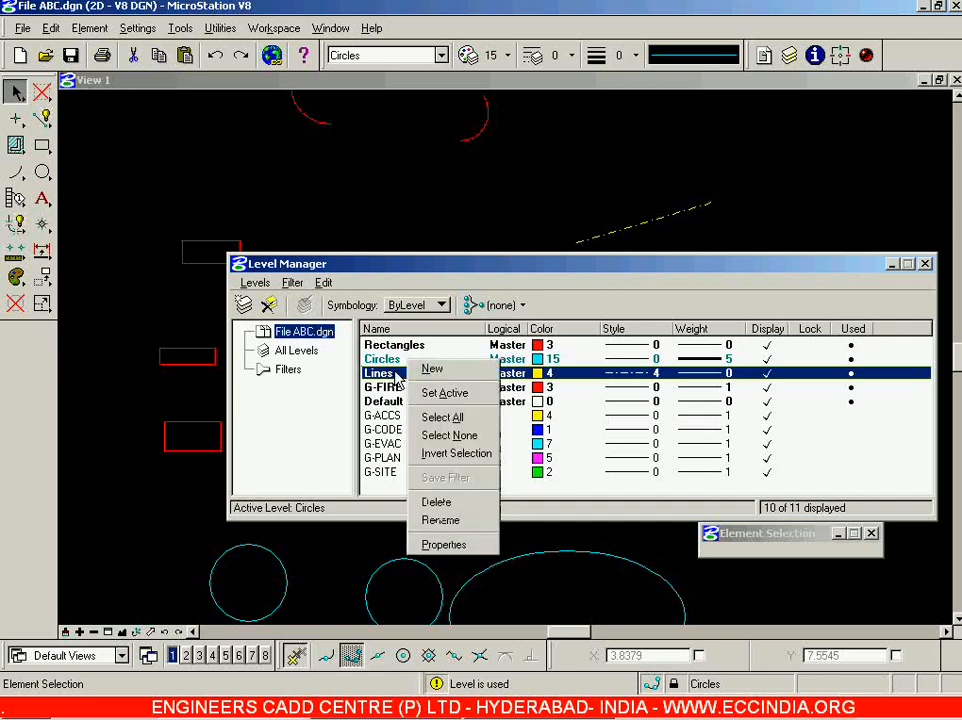
pyautogui.press('Escape')
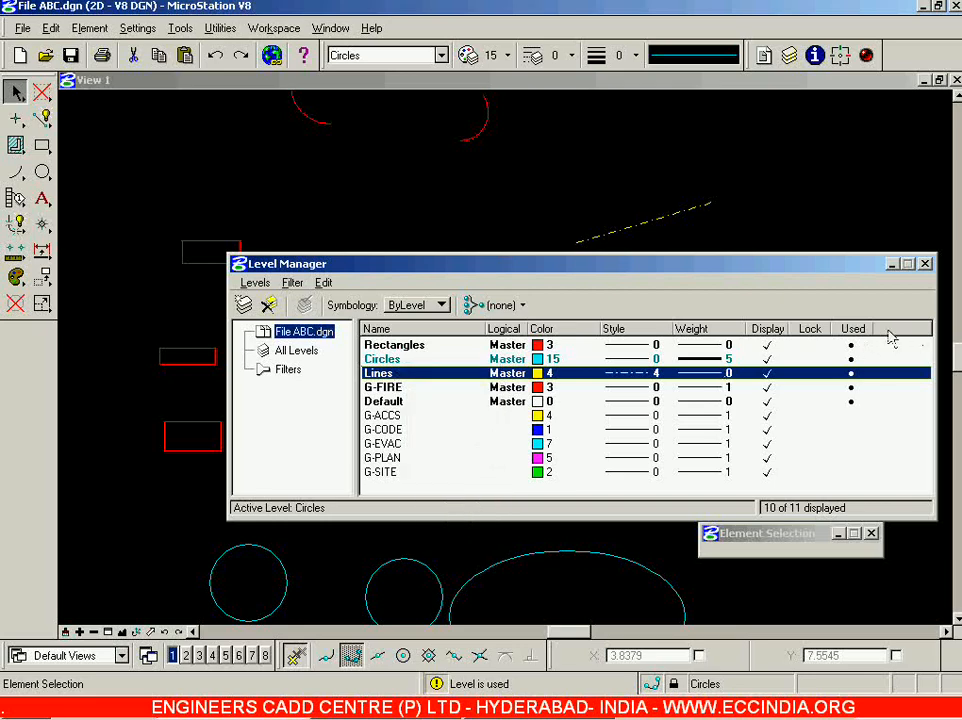
pyautogui.click(925, 264)
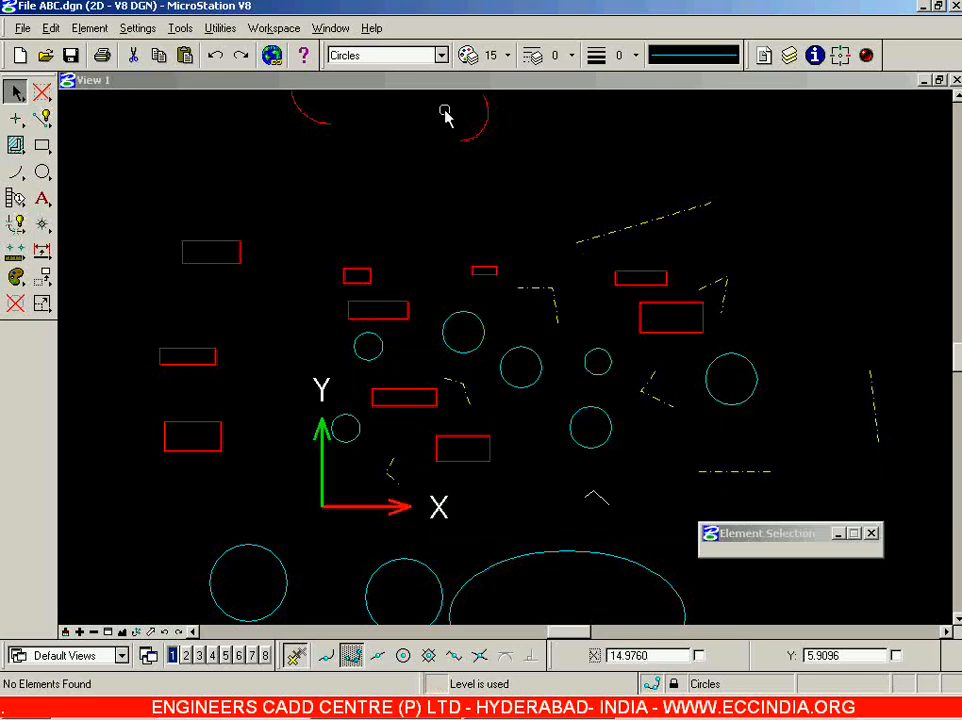
pyautogui.click(441, 56)
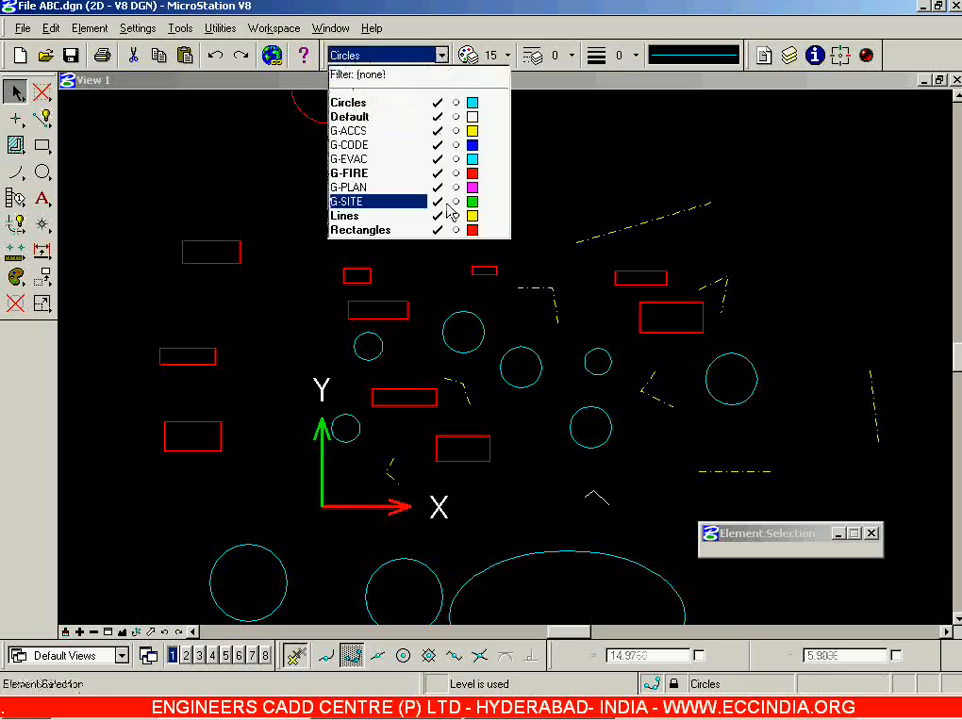
pyautogui.click(430, 291)
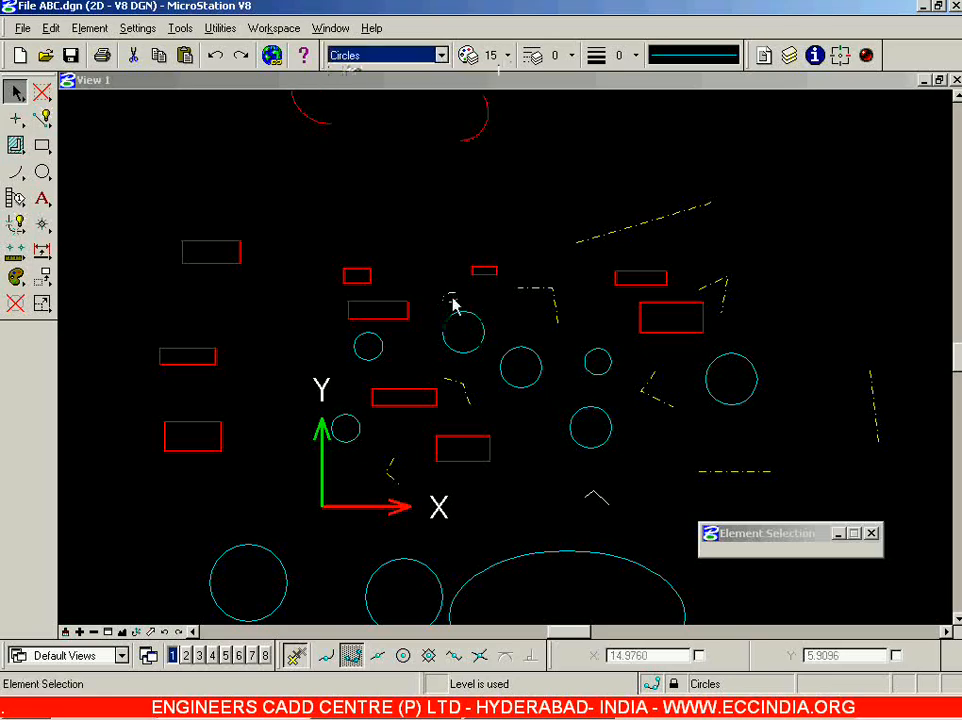
pyautogui.scroll(-2, 451, 265)
pyautogui.scroll(3, 450, 338)
pyautogui.scroll(-2, 450, 339)
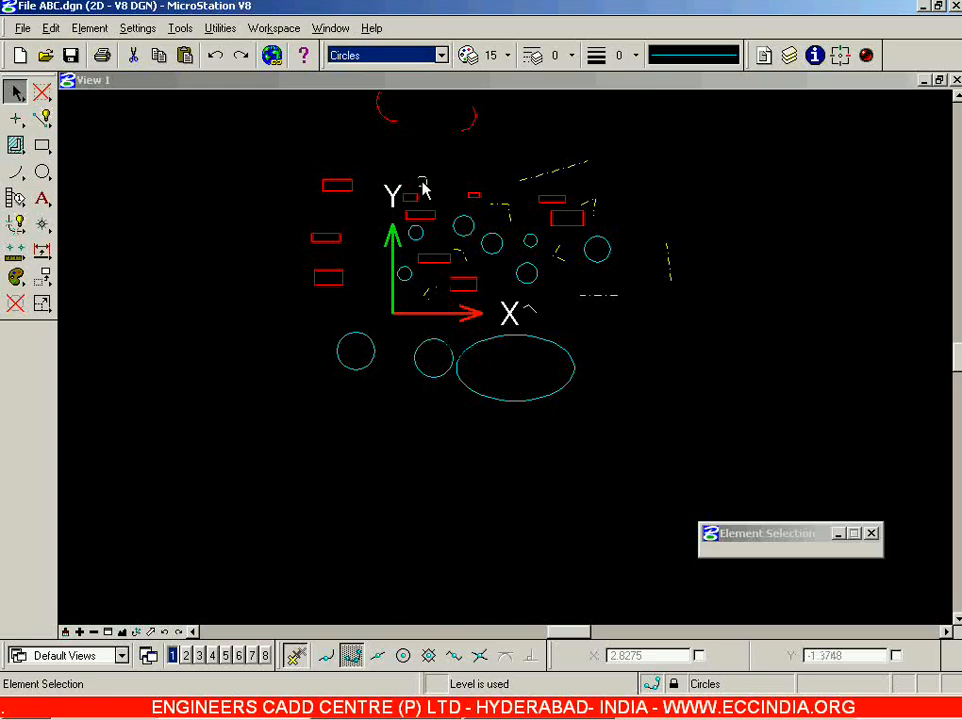
pyautogui.scroll(3, 414, 165)
pyautogui.scroll(-1, 533, 286)
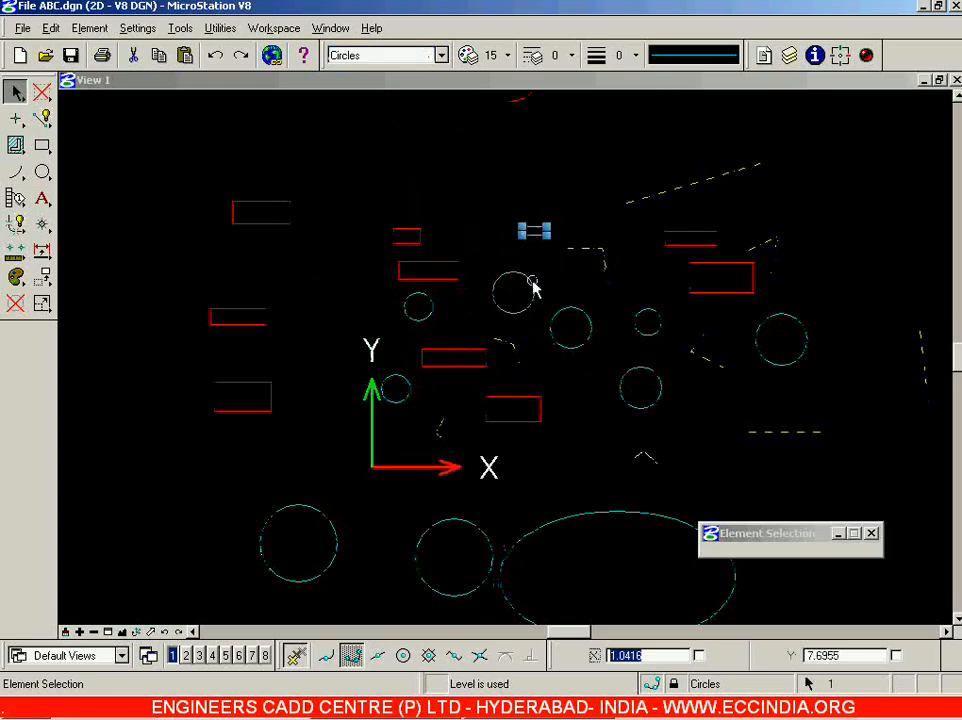
pyautogui.scroll(3, 533, 286)
pyautogui.scroll(-4, 533, 280)
pyautogui.click(595, 250)
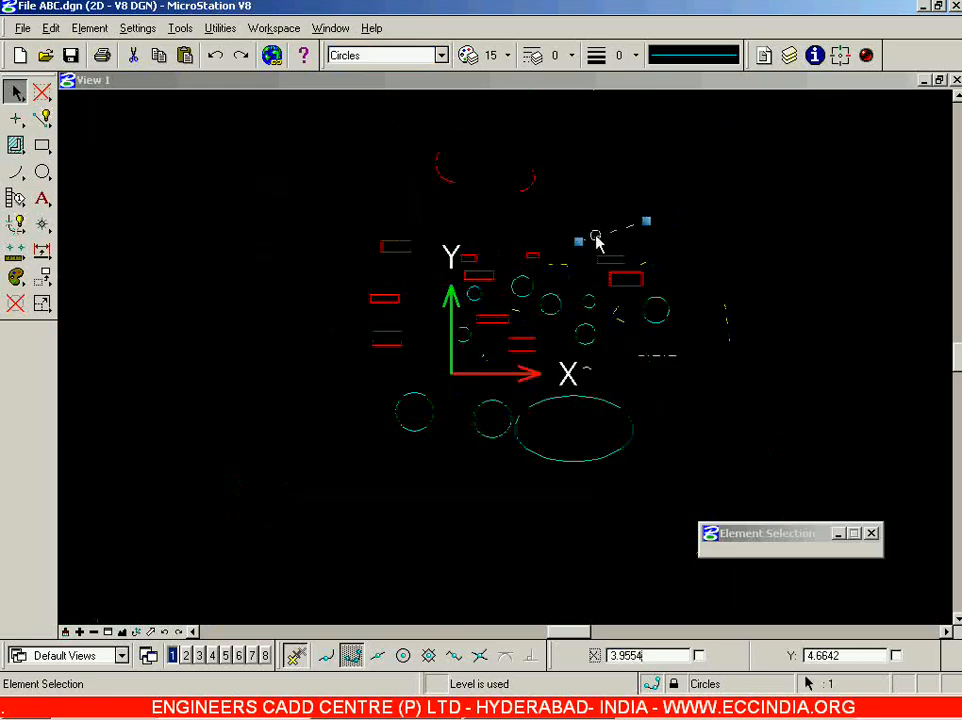
pyautogui.click(533, 225)
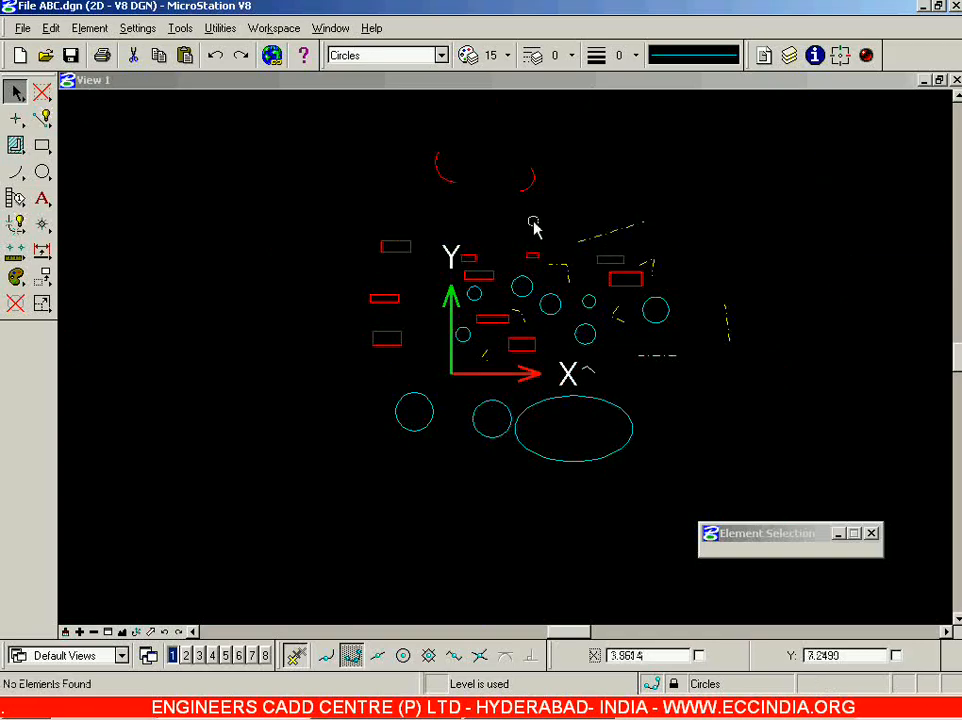
# Select the L-shaped polyline among the circles, assign it to the Lines level and clear the selection.
pyautogui.click(567, 263)
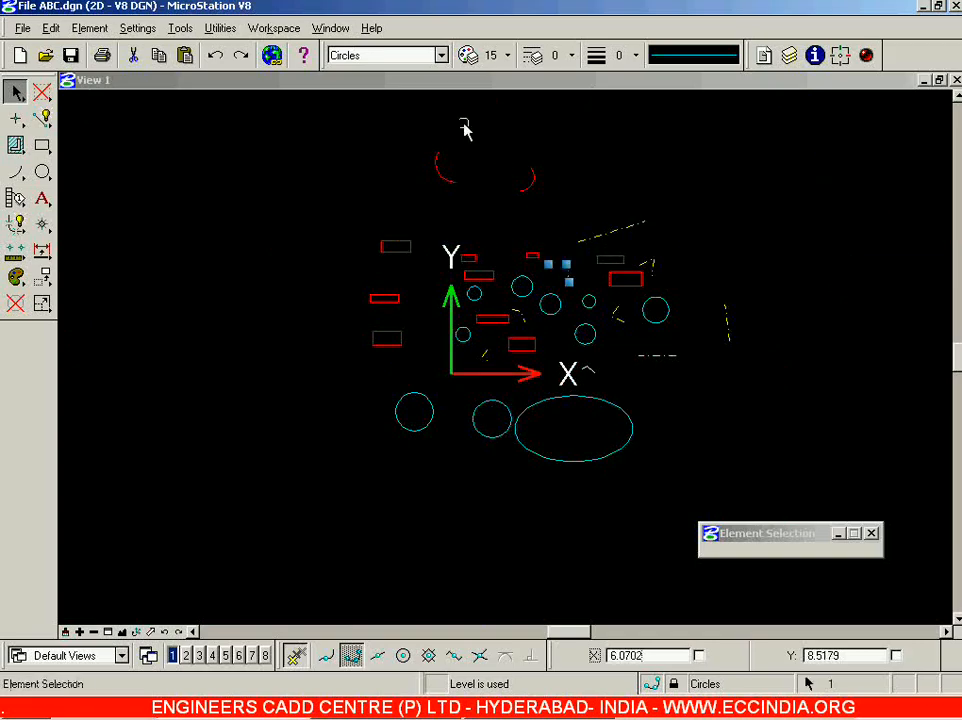
pyautogui.click(440, 55)
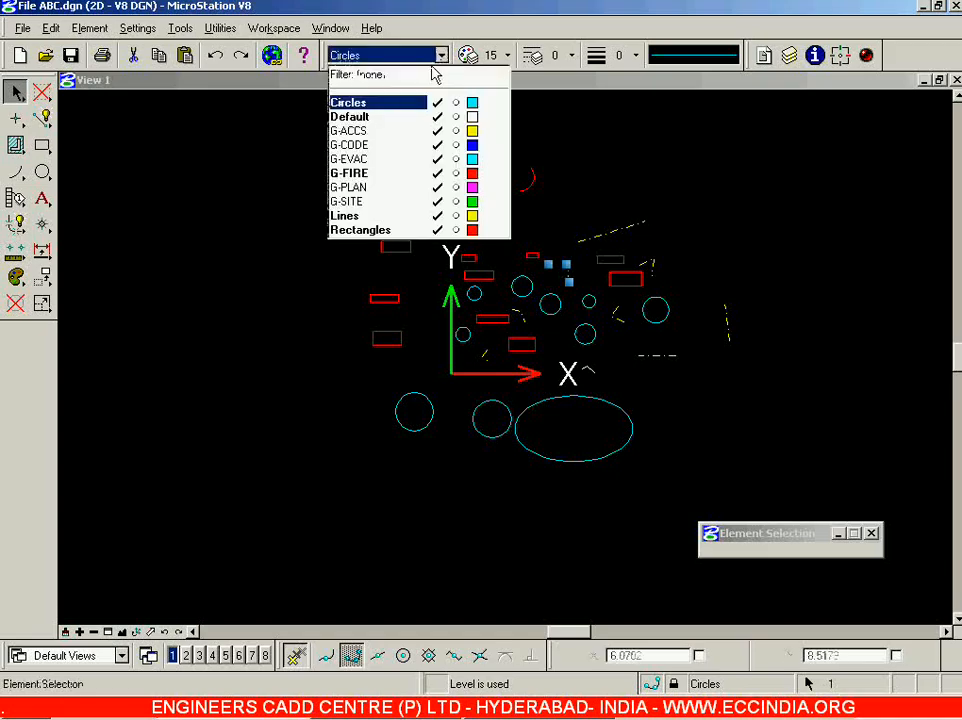
pyautogui.click(376, 216)
pyautogui.click(372, 216)
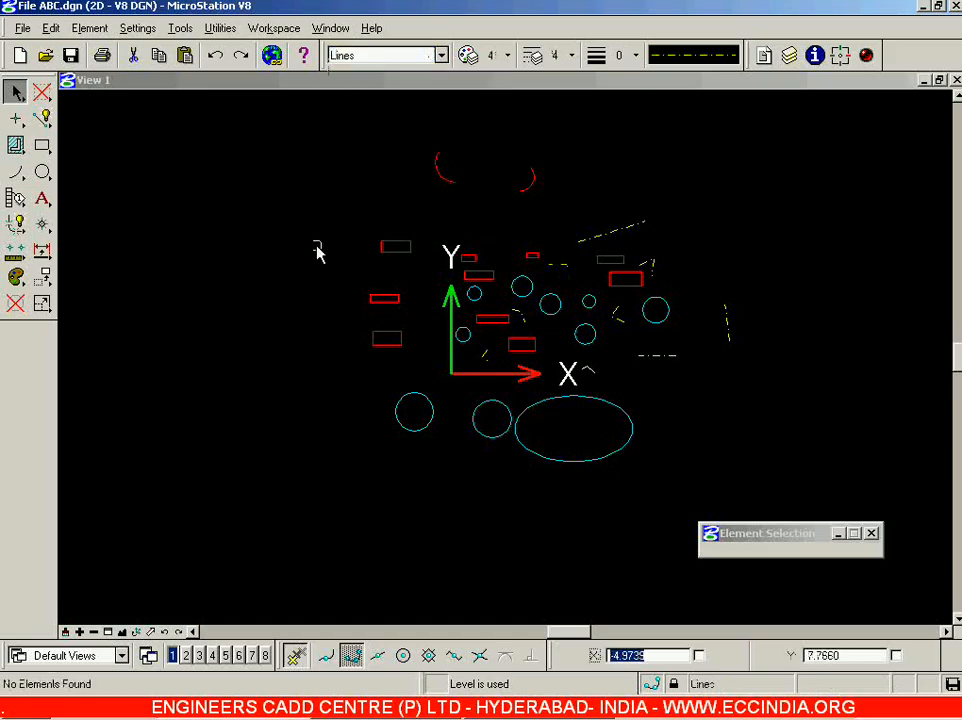
# Place a single steep SmartLine on the Lines level, well to the left of the rectangles, and return to element selection.
pyautogui.click(43, 120)
pyautogui.click(170, 340)
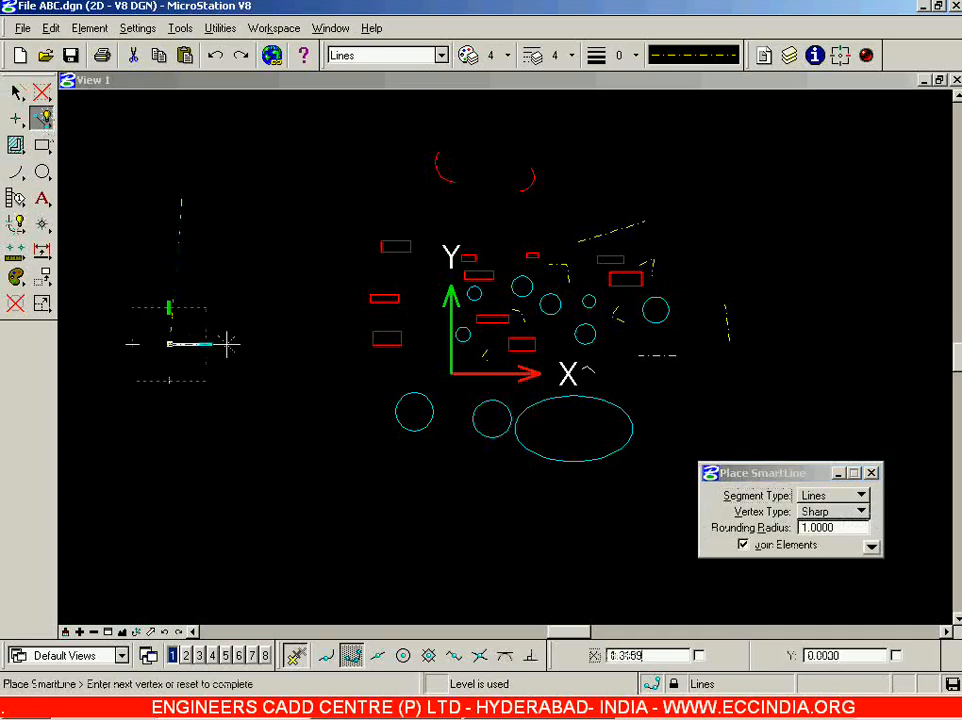
pyautogui.click(181, 200)
pyautogui.rightClick(268, 329)
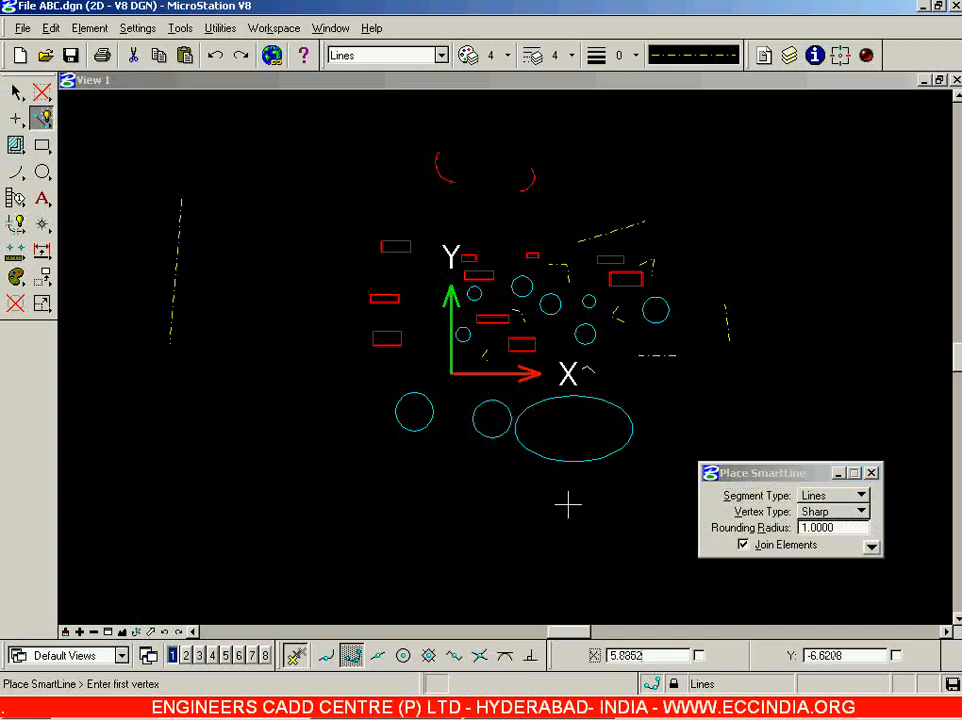
pyautogui.click(16, 92)
pyautogui.click(295, 272)
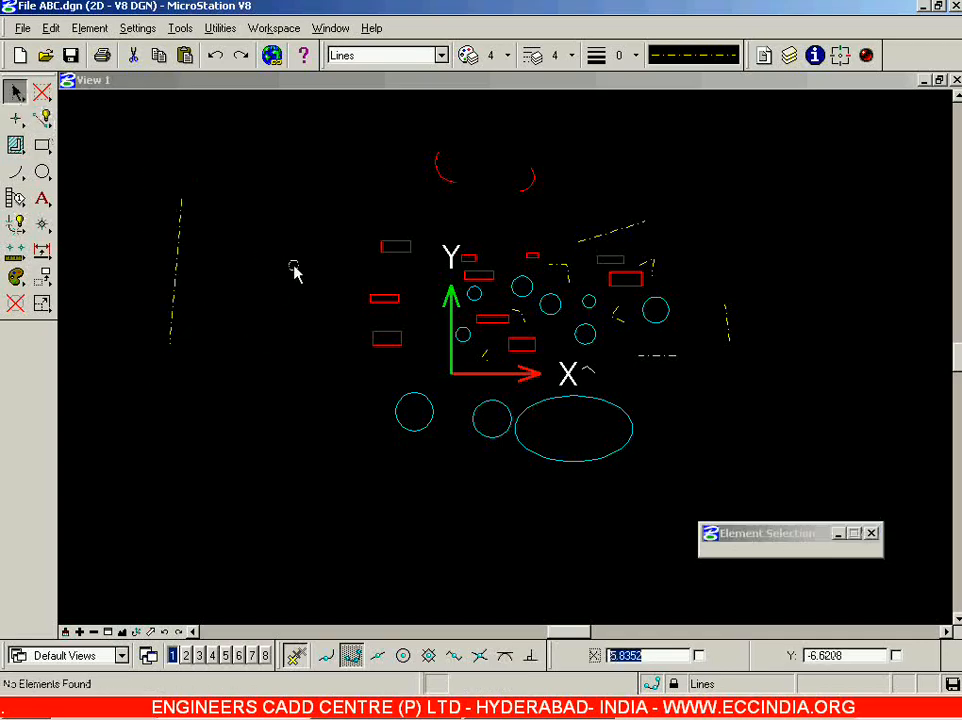
# Check the used status of the levels in the Level Manager and close it.
pyautogui.doubleClick(712, 684)
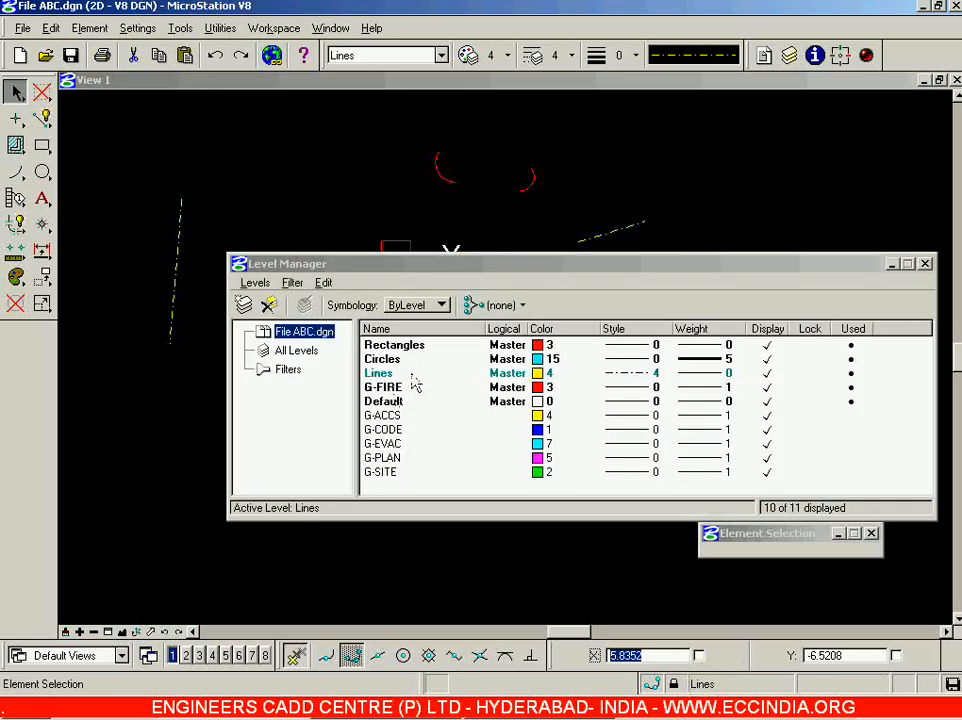
pyautogui.click(925, 264)
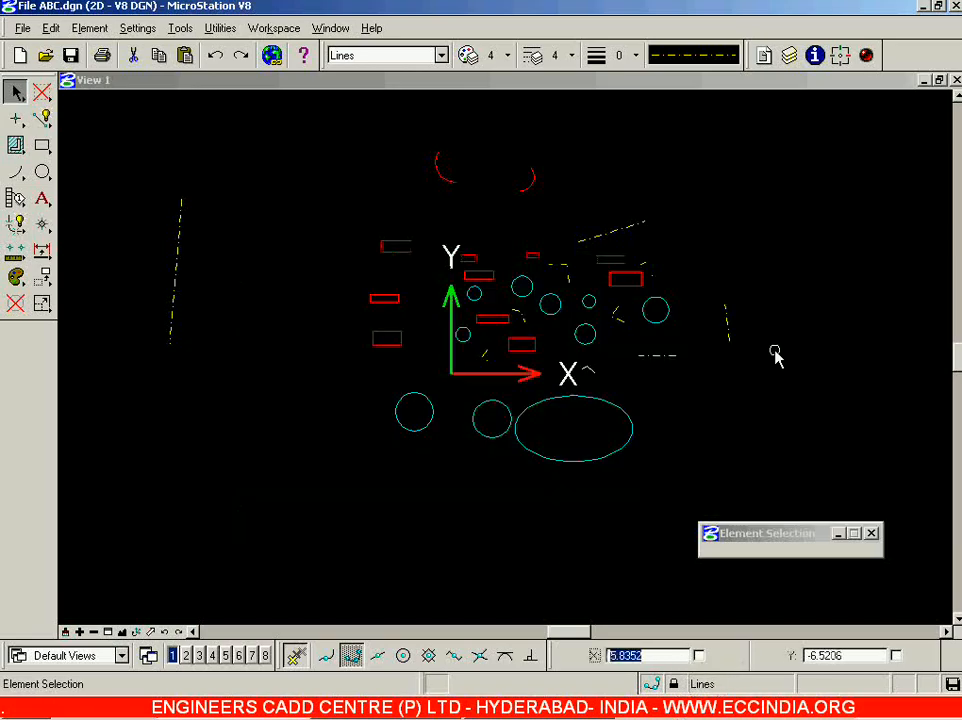
pyautogui.click(684, 418)
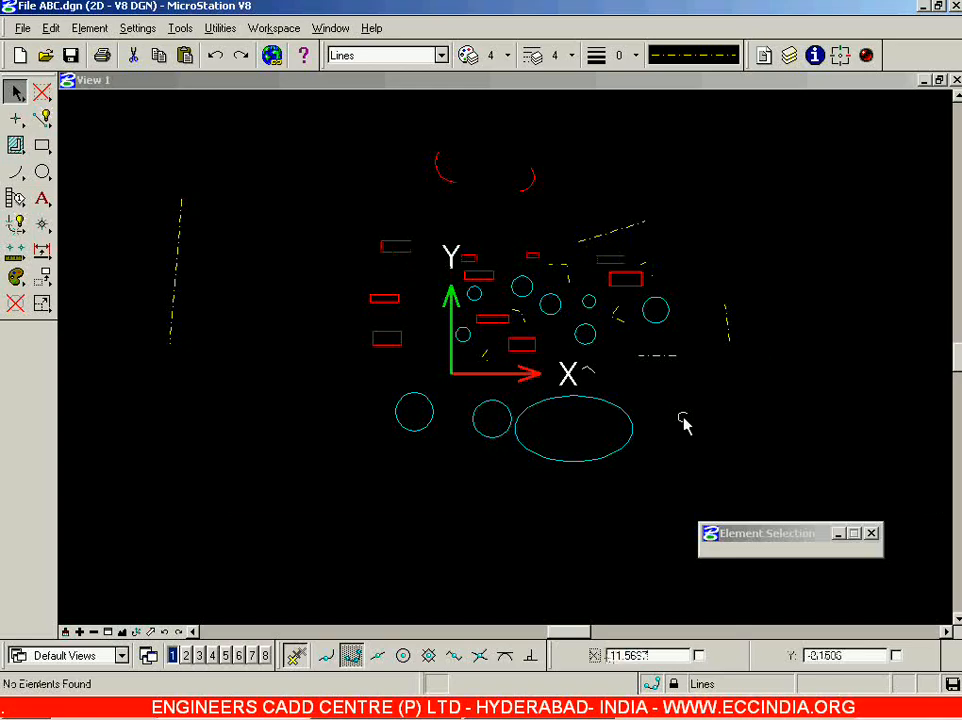
# Select all the yellow dash-dot lines and polylines, including the new steep line, and delete them.
pyautogui.click(652, 355)
pyautogui.keyDown('ctrl'); pyautogui.click(727, 330); pyautogui.keyUp('ctrl')
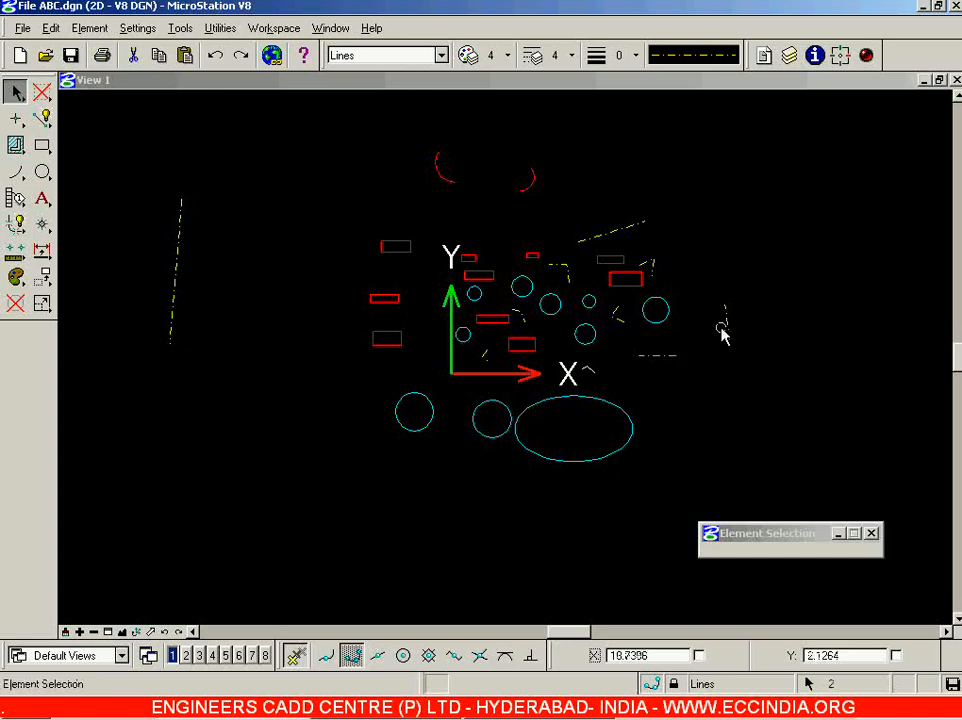
pyautogui.keyDown('ctrl'); pyautogui.click(608, 232); pyautogui.keyUp('ctrl')
pyautogui.keyDown('ctrl'); pyautogui.click(563, 268); pyautogui.keyUp('ctrl')
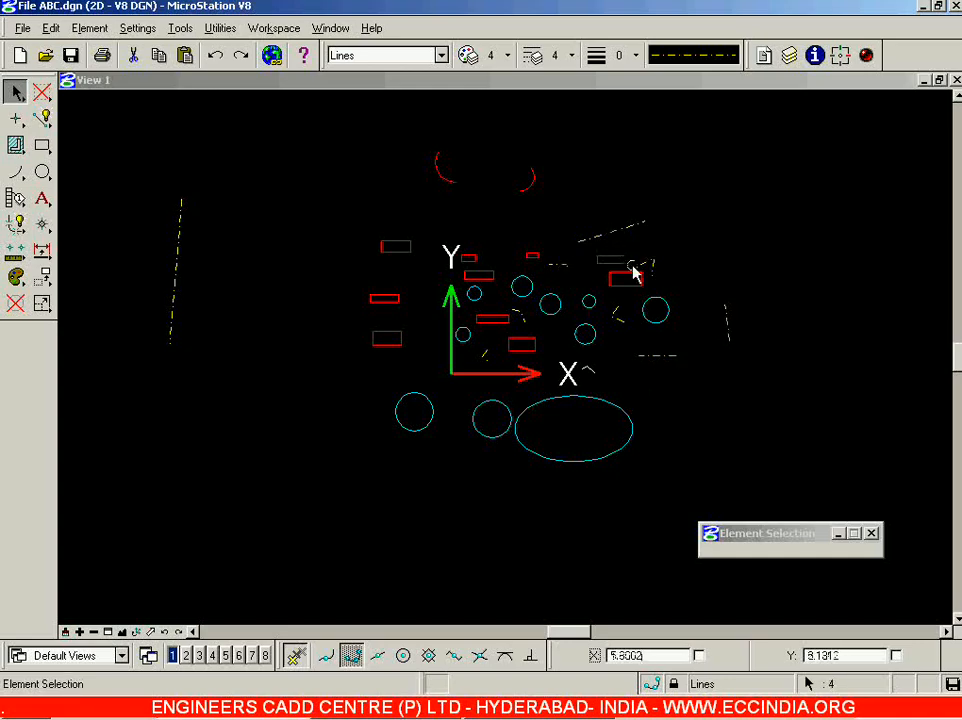
pyautogui.keyDown('ctrl'); pyautogui.click(524, 316); pyautogui.keyUp('ctrl')
pyautogui.keyDown('ctrl'); pyautogui.click(609, 322); pyautogui.keyUp('ctrl')
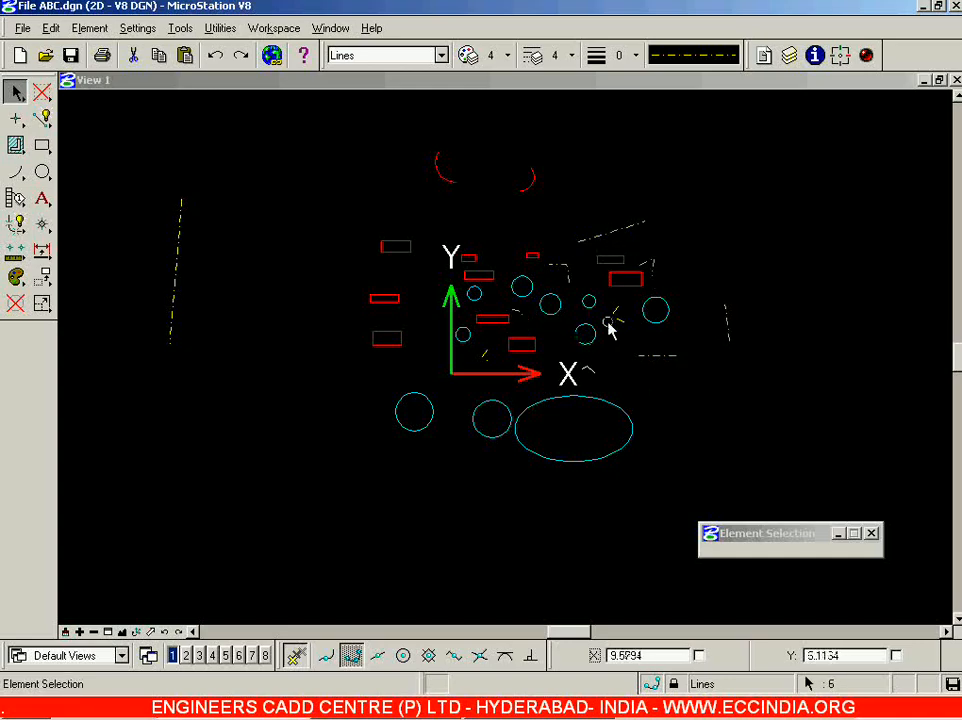
pyautogui.keyDown('ctrl'); pyautogui.click(586, 370); pyautogui.keyUp('ctrl')
pyautogui.keyDown('ctrl'); pyautogui.click(486, 355); pyautogui.keyUp('ctrl')
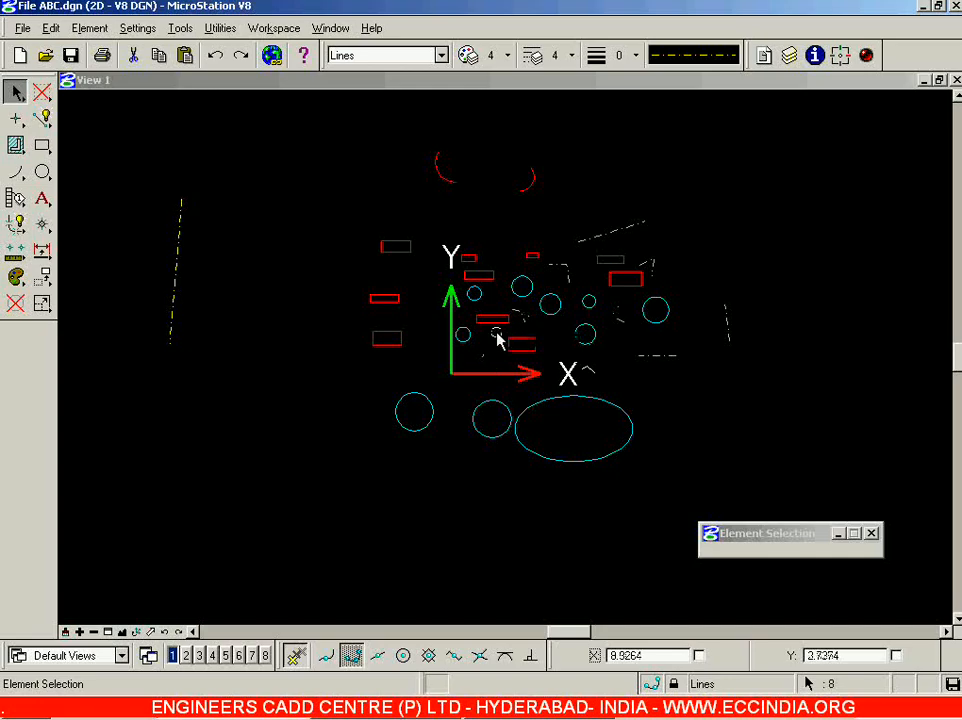
pyautogui.keyDown('ctrl'); pyautogui.click(180, 253); pyautogui.keyUp('ctrl')
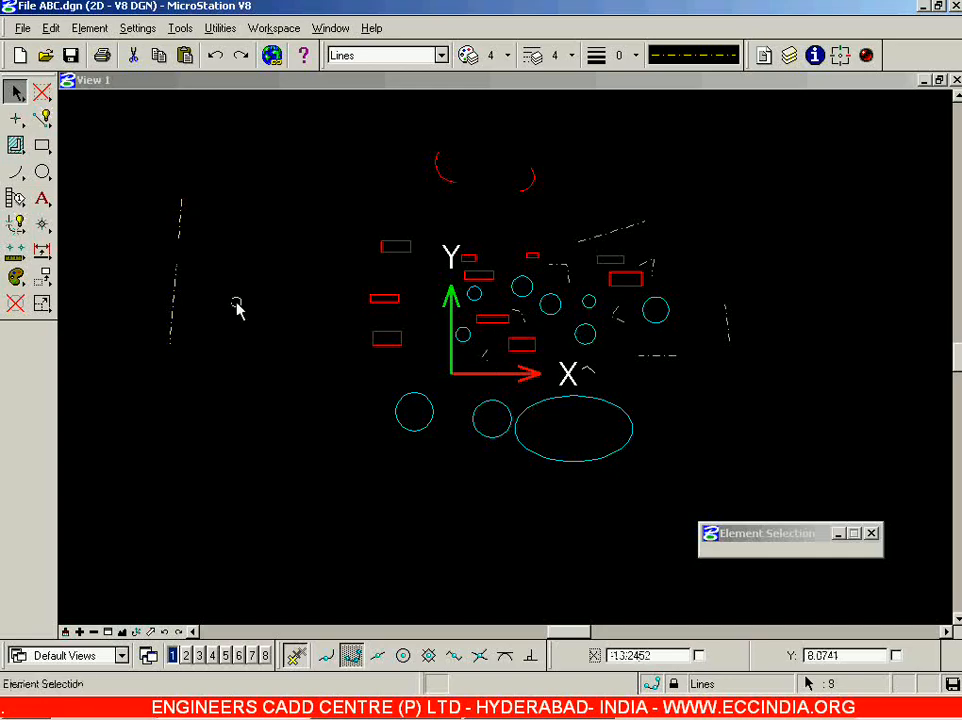
pyautogui.press('Delete')
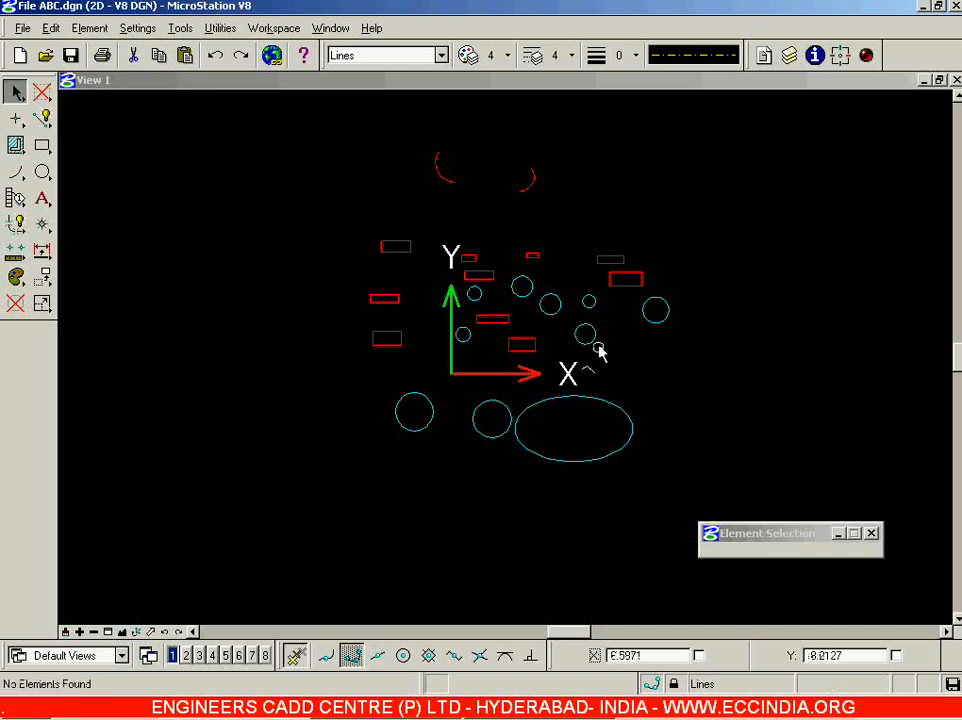
# Delete the remaining white V-shaped polyline between the small circles and the large ellipse.
pyautogui.scroll(3, 600, 350)
pyautogui.click(545, 474)
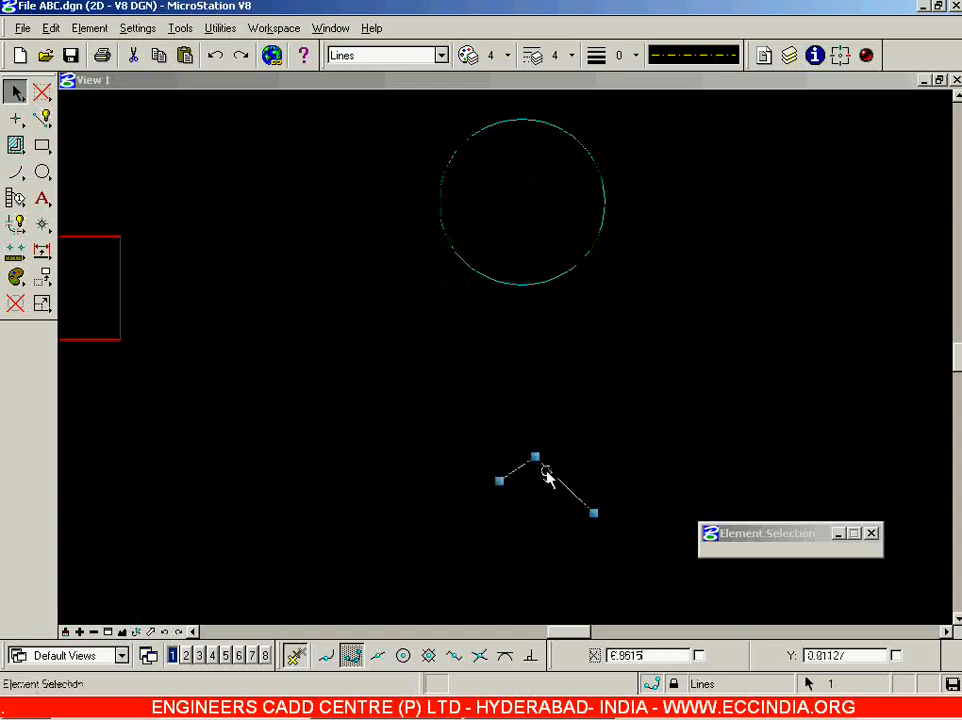
pyautogui.scroll(-6, 552, 457)
pyautogui.scroll(5, 490, 430)
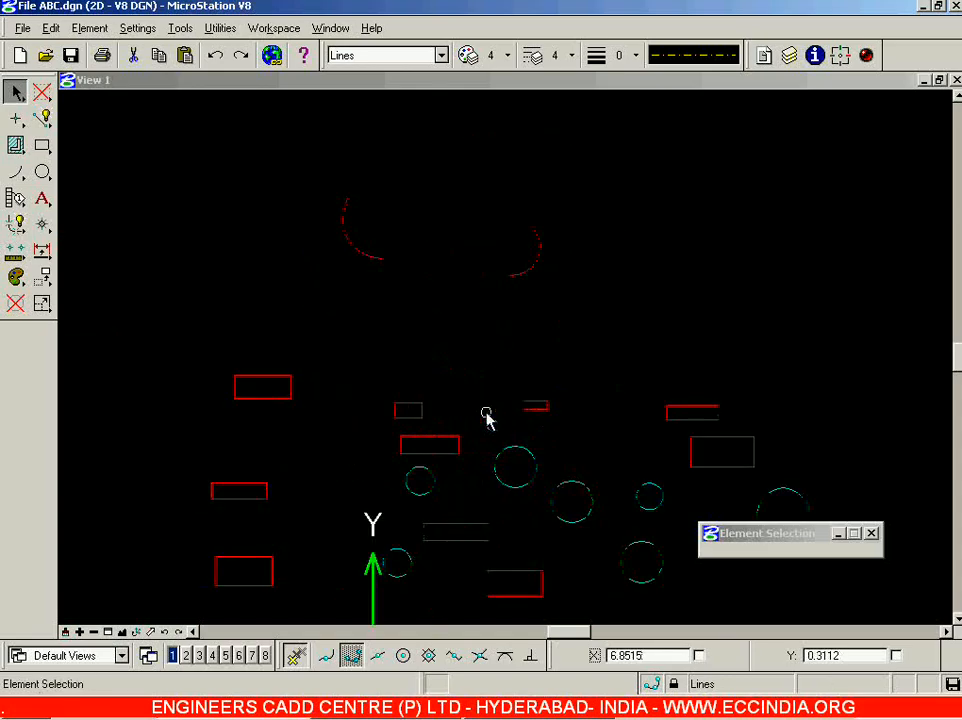
pyautogui.scroll(-3, 490, 419)
pyautogui.scroll(4, 552, 468)
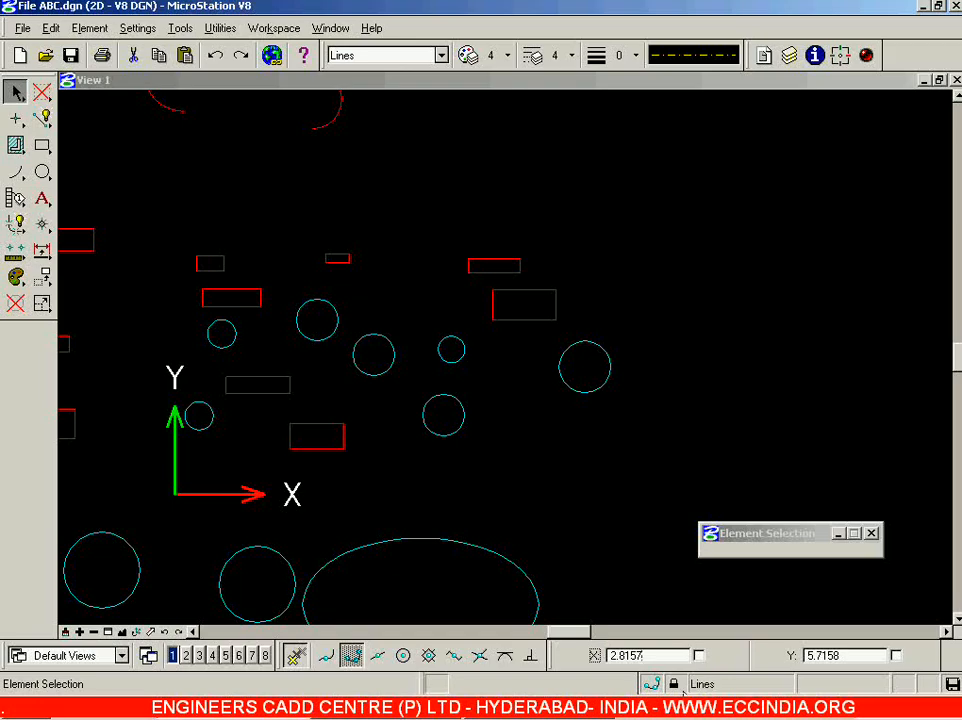
# Delete the emptied Lines level in the Level Manager, check the used status of the Circles level, and close the manager.
pyautogui.click(701, 684)
pyautogui.click(403, 374)
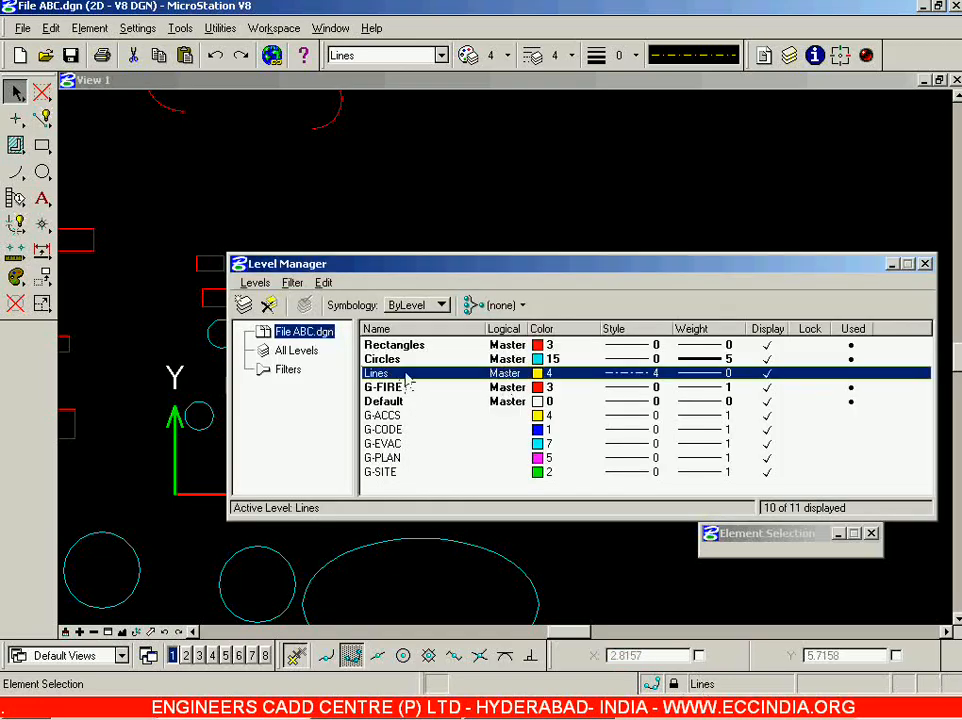
pyautogui.rightClick(408, 378)
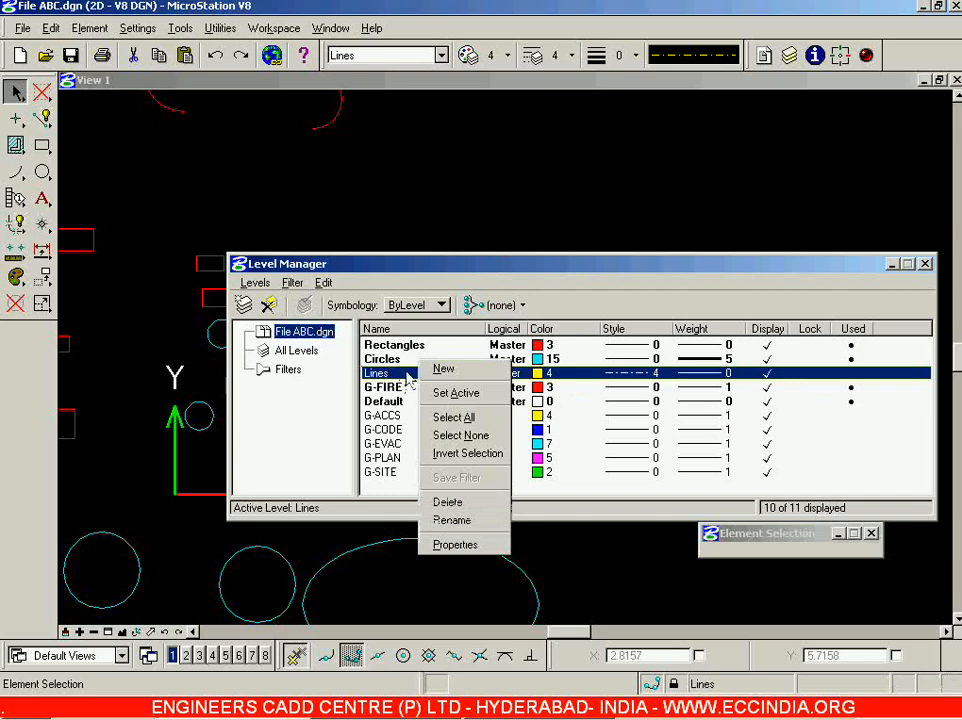
pyautogui.click(448, 502)
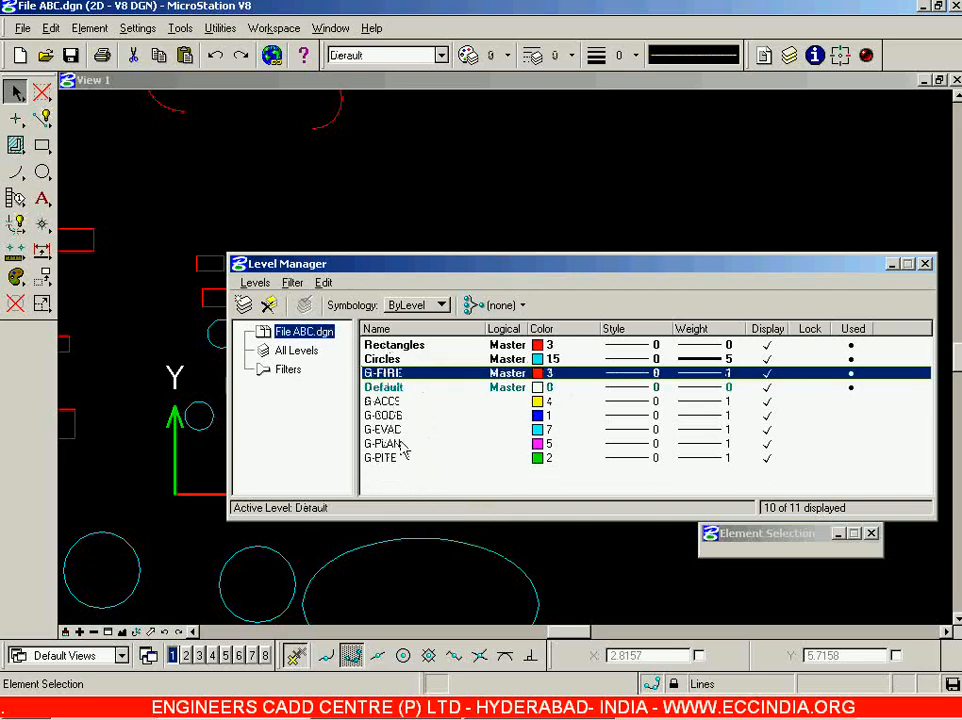
pyautogui.click(414, 360)
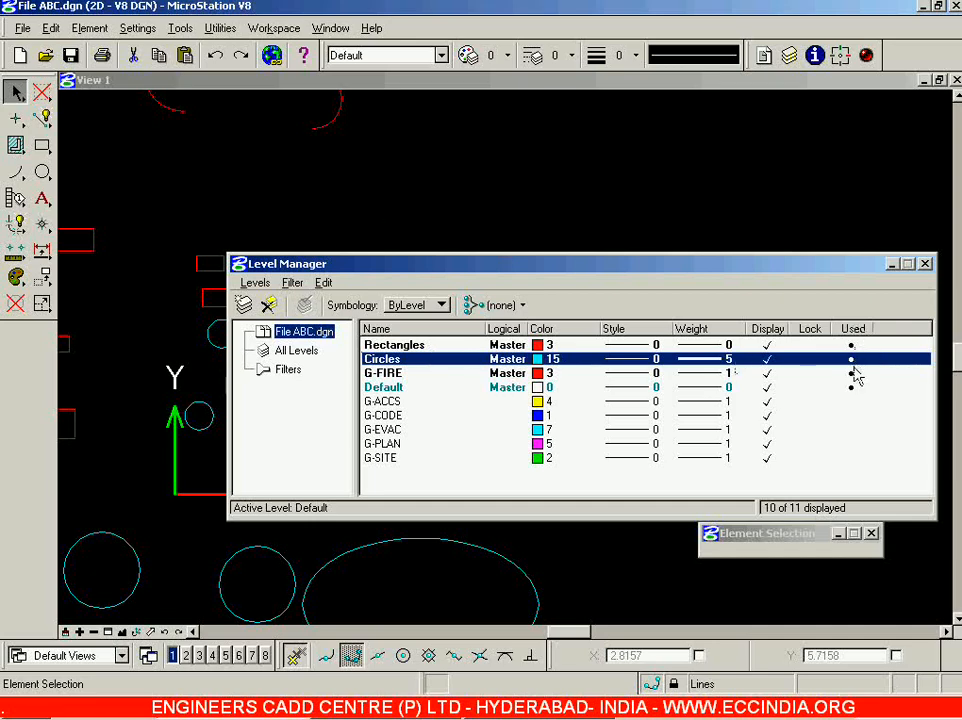
pyautogui.click(925, 263)
# Select the large ellipse and the circles, except the one in the upper middle, and move them to the G-ACCS level.
pyautogui.scroll(-3, 679, 402)
pyautogui.scroll(-2, 675, 412)
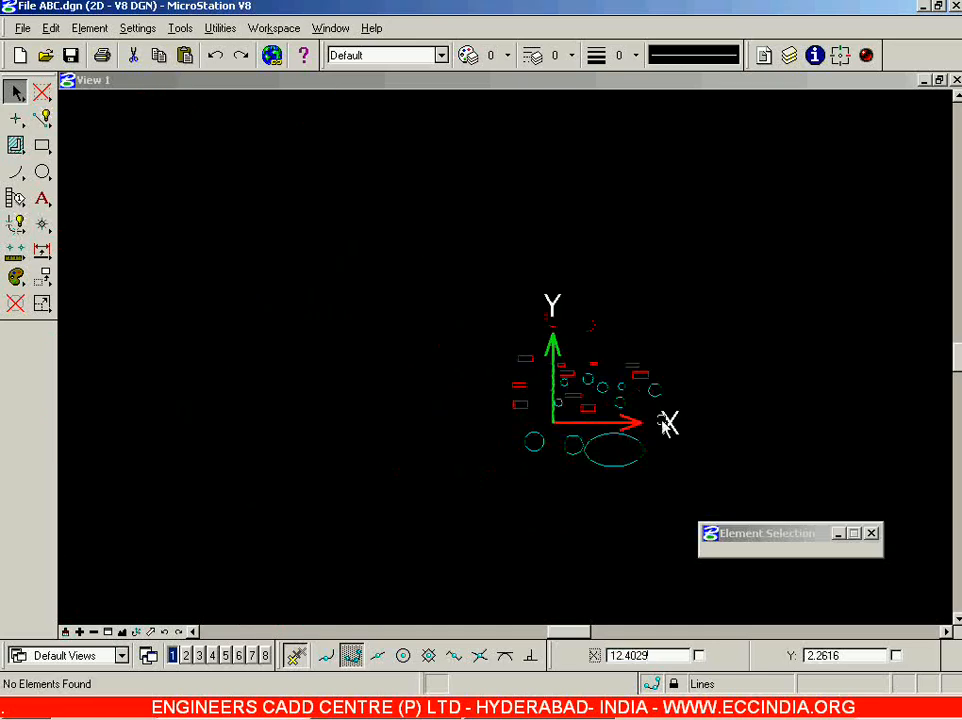
pyautogui.scroll(2, 668, 425)
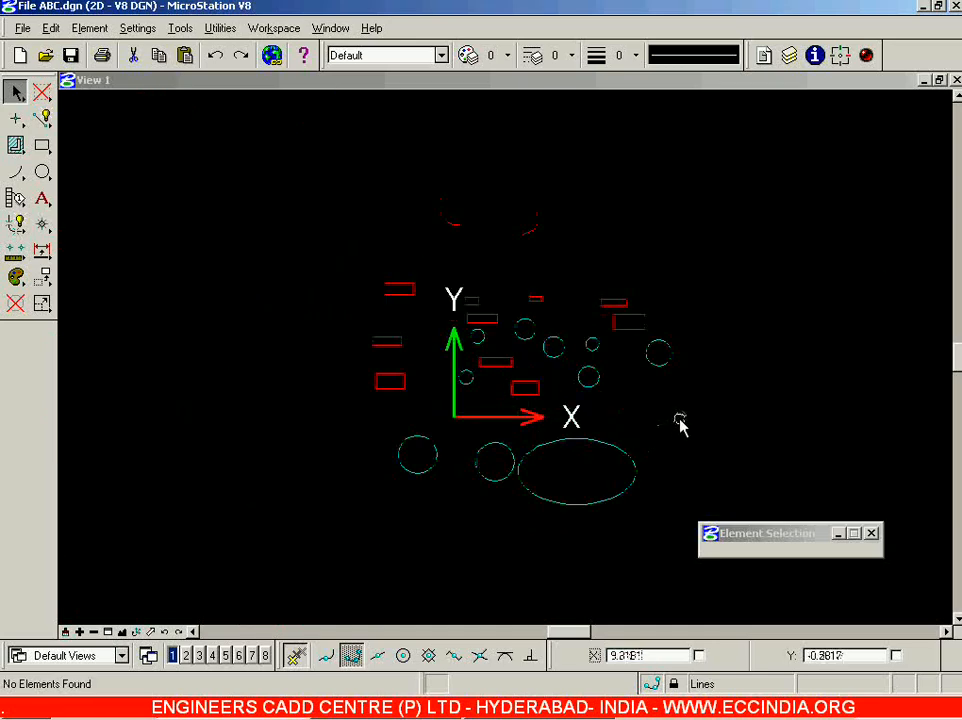
pyautogui.moveTo(364, 540); pyautogui.dragTo(335, 546)
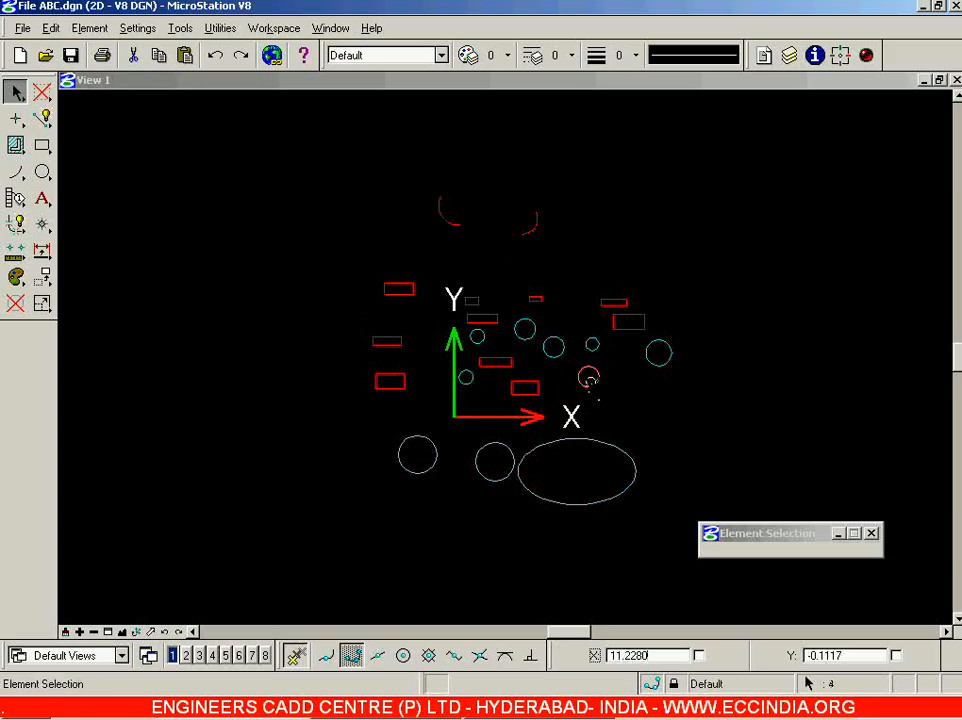
pyautogui.keyDown('ctrl'); pyautogui.click(585, 344); pyautogui.keyUp('ctrl')
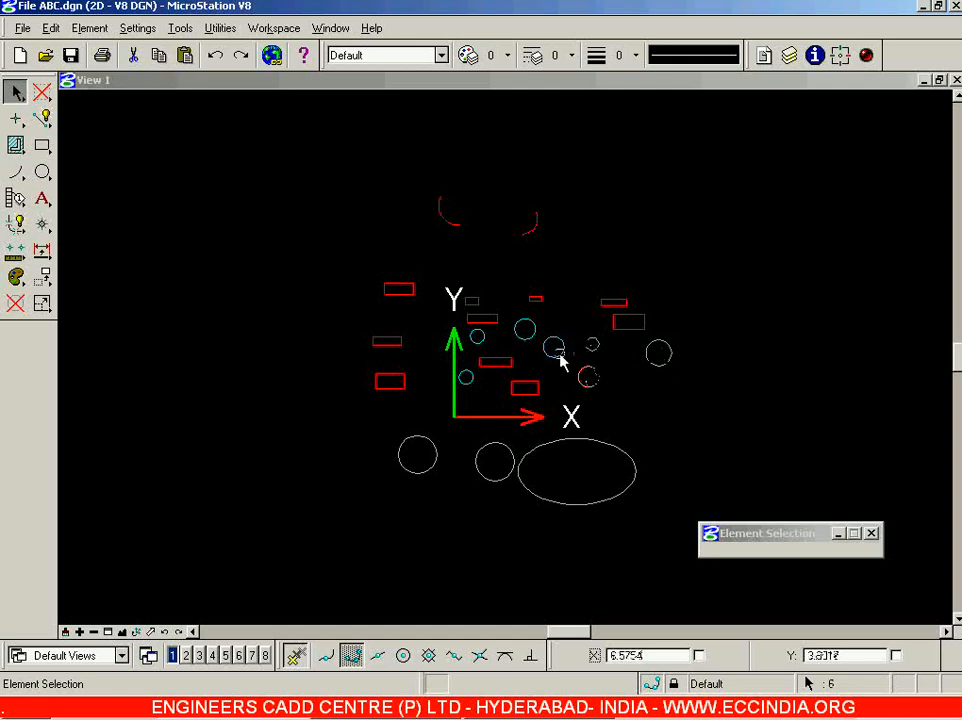
pyautogui.keyDown('ctrl'); pyautogui.click(559, 353); pyautogui.keyUp('ctrl')
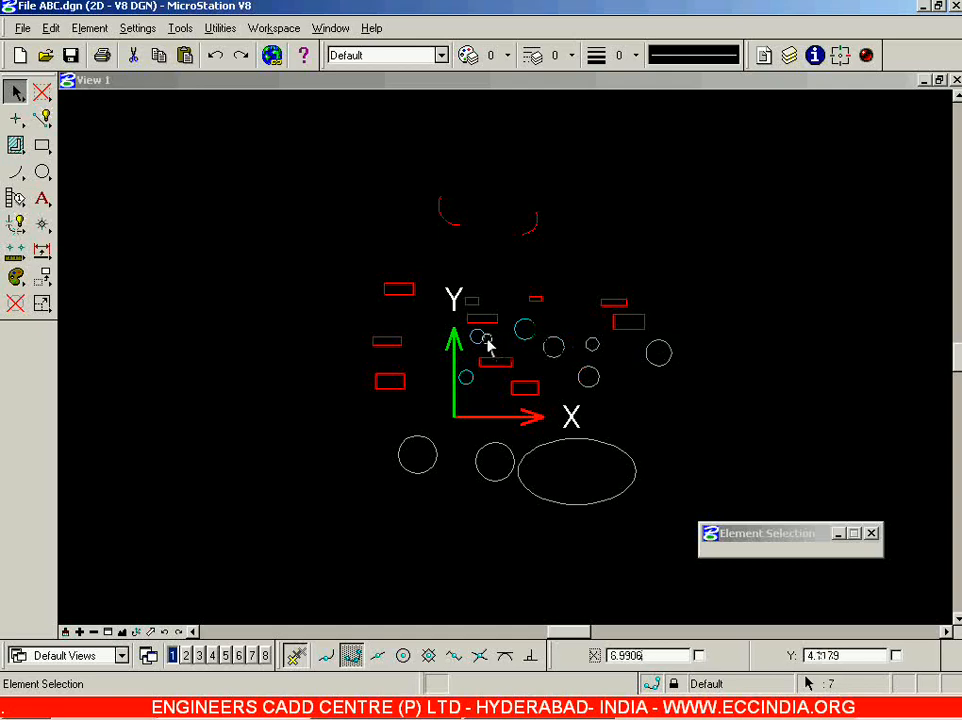
pyautogui.keyDown('ctrl'); pyautogui.click(469, 382); pyautogui.keyUp('ctrl')
pyautogui.keyDown('ctrl'); pyautogui.click(516, 394); pyautogui.keyUp('ctrl')
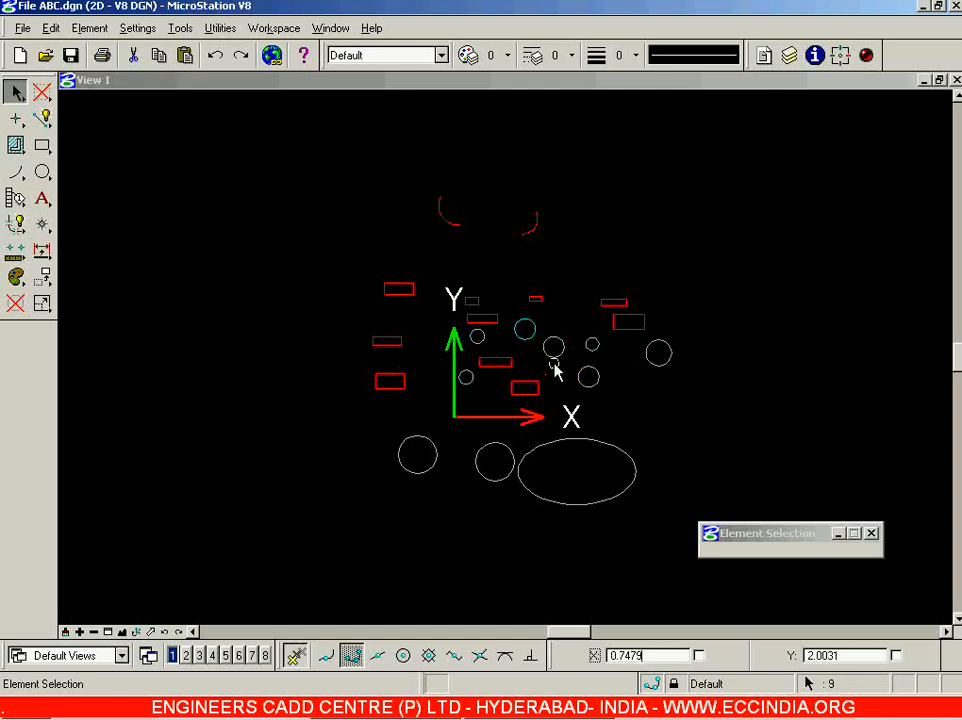
pyautogui.scroll(3, 556, 369)
pyautogui.scroll(-3, 556, 369)
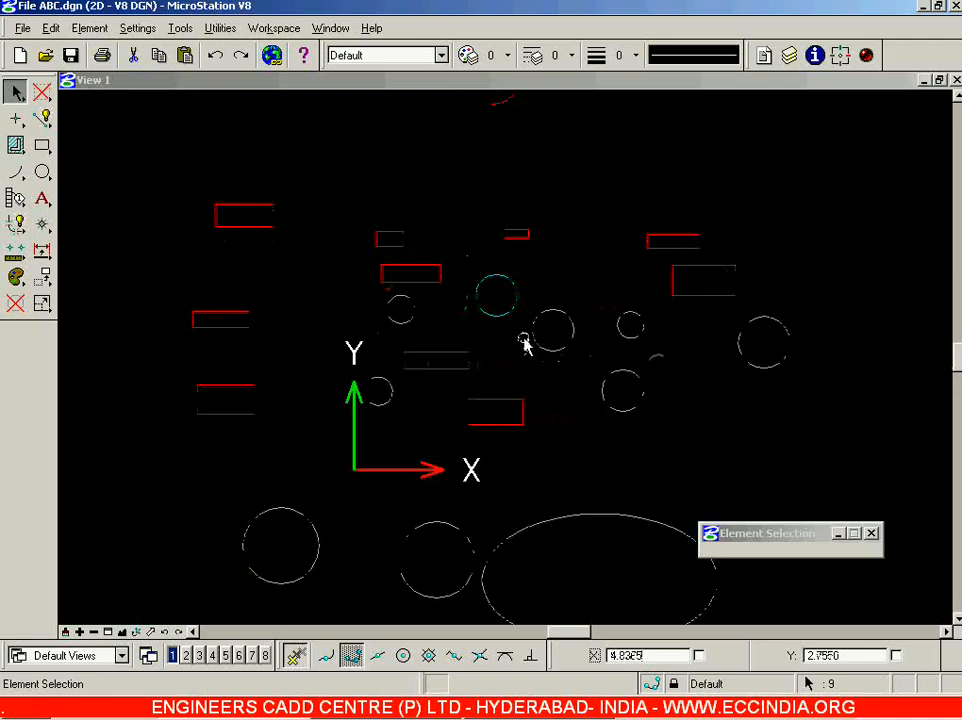
pyautogui.scroll(-2, 528, 341)
pyautogui.click(420, 56)
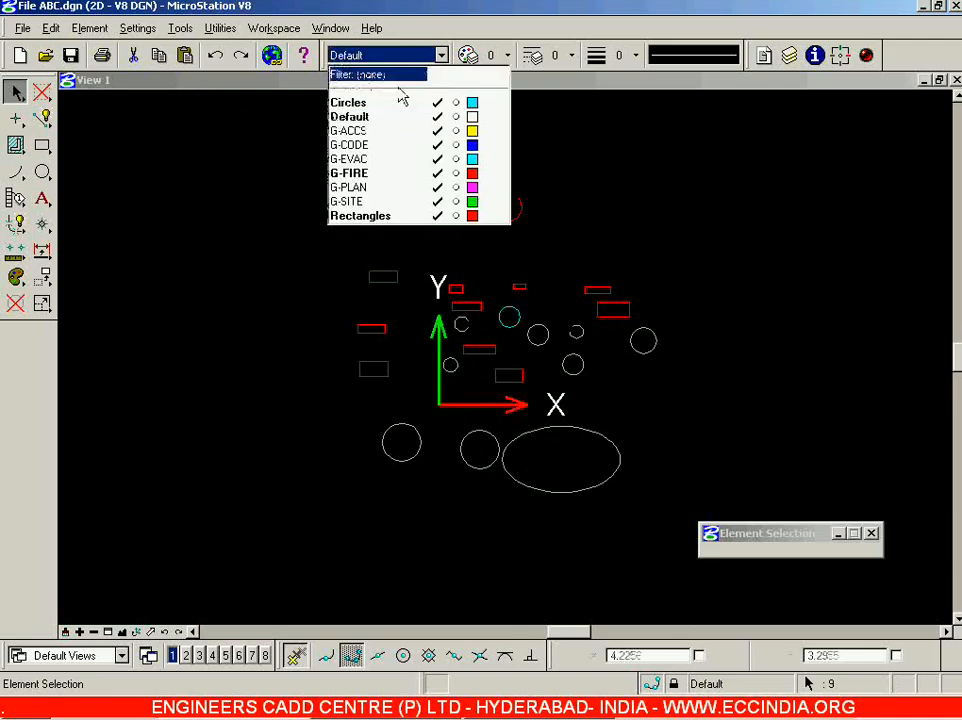
pyautogui.click(352, 132)
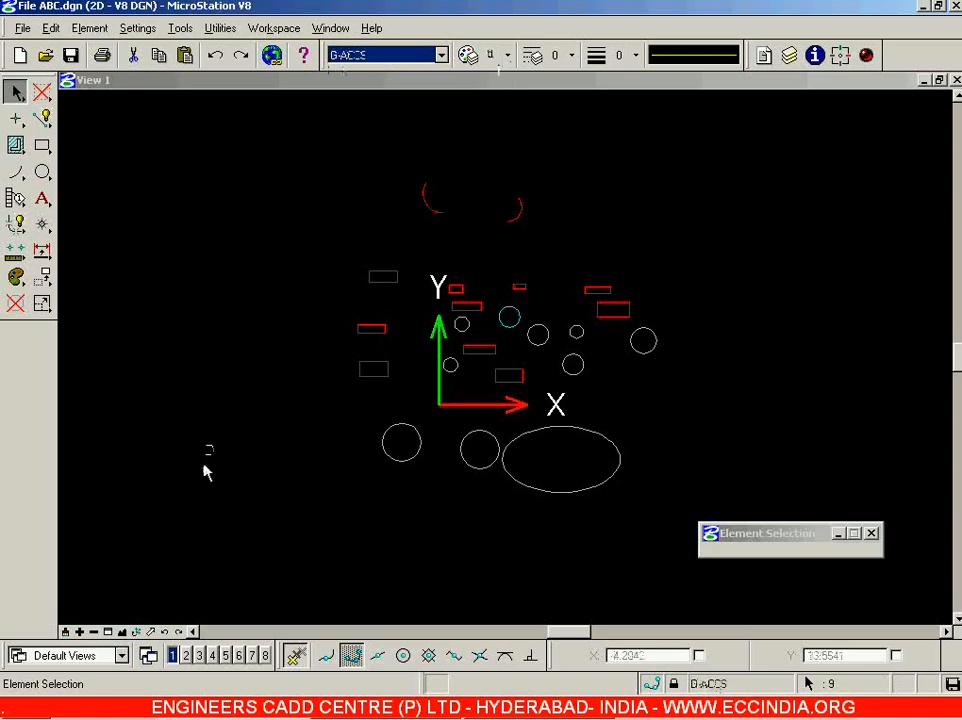
# Move the remaining cyan circle to the G-ACCS level and clear the selection.
pyautogui.scroll(3, 508, 382)
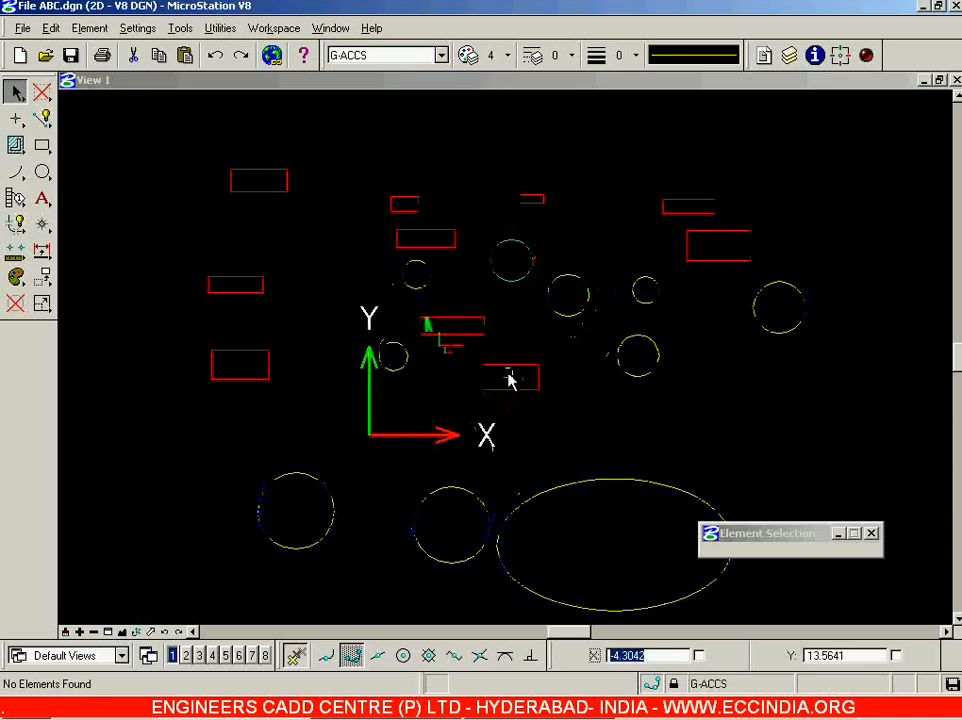
pyautogui.click(509, 286)
pyautogui.click(408, 56)
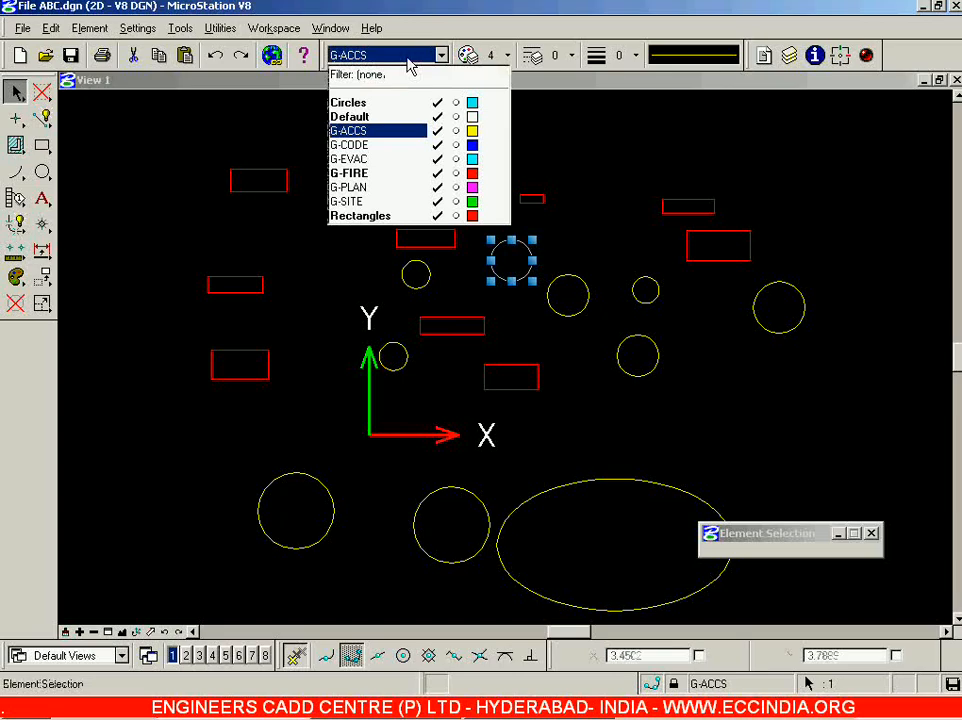
pyautogui.click(352, 132)
pyautogui.click(558, 225)
pyautogui.scroll(-5, 560, 238)
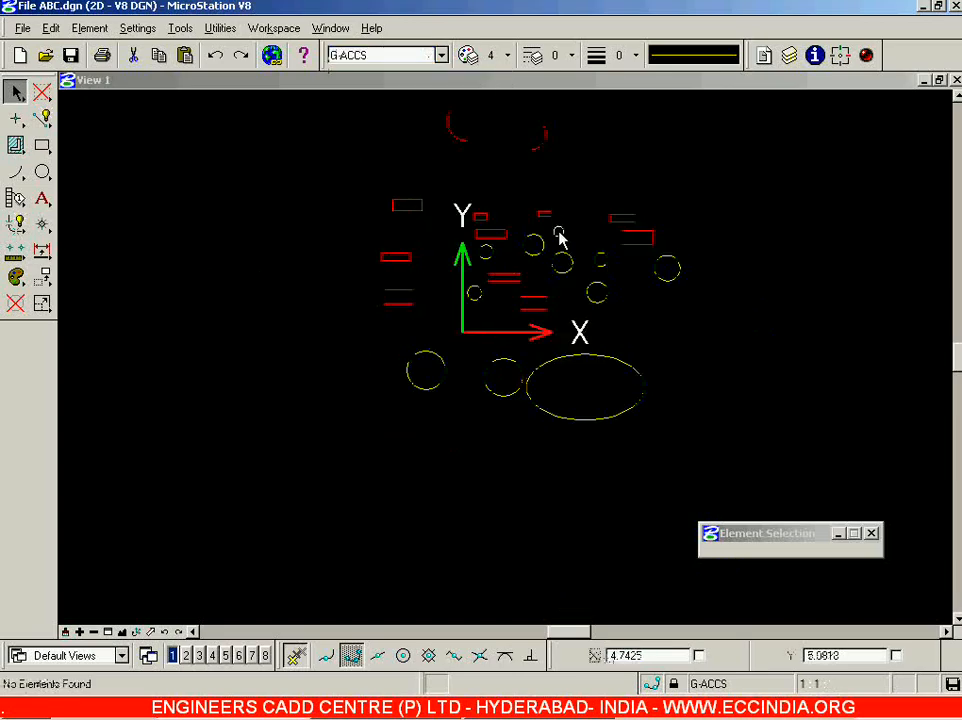
# Delete the unused Circles level in the Level Manager and close the manager.
pyautogui.click(716, 686)
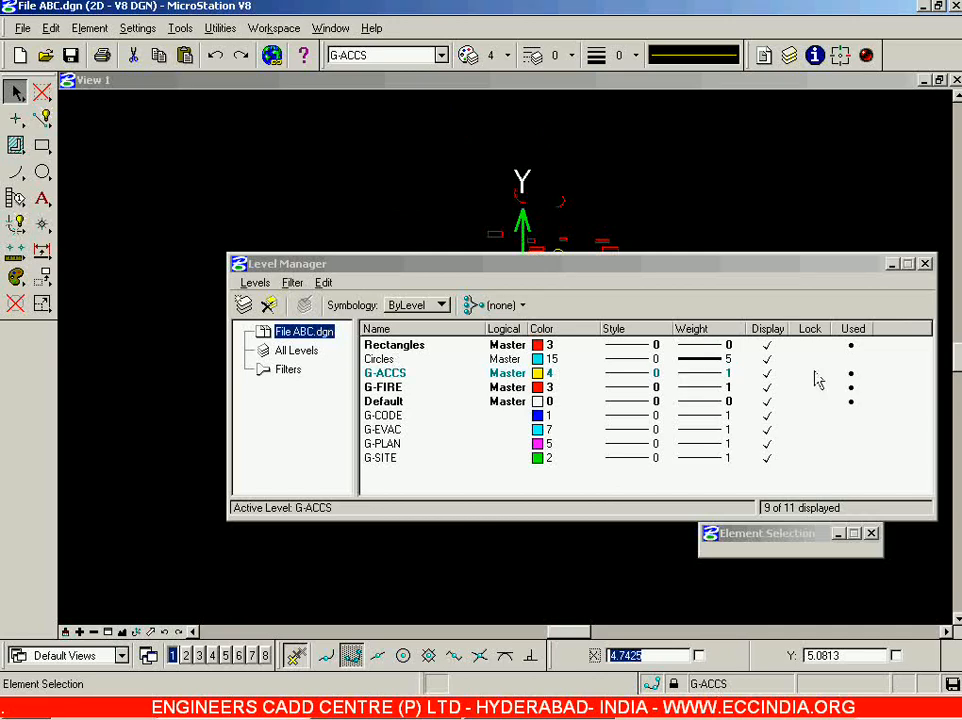
pyautogui.click(380, 359)
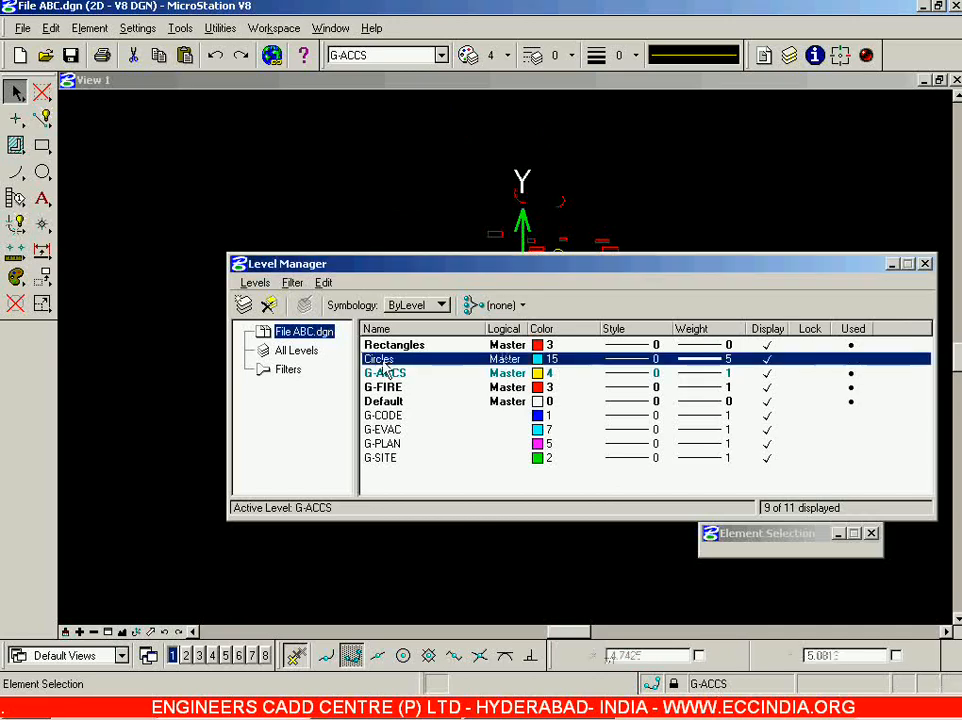
pyautogui.rightClick(386, 362)
pyautogui.rightClick(383, 361)
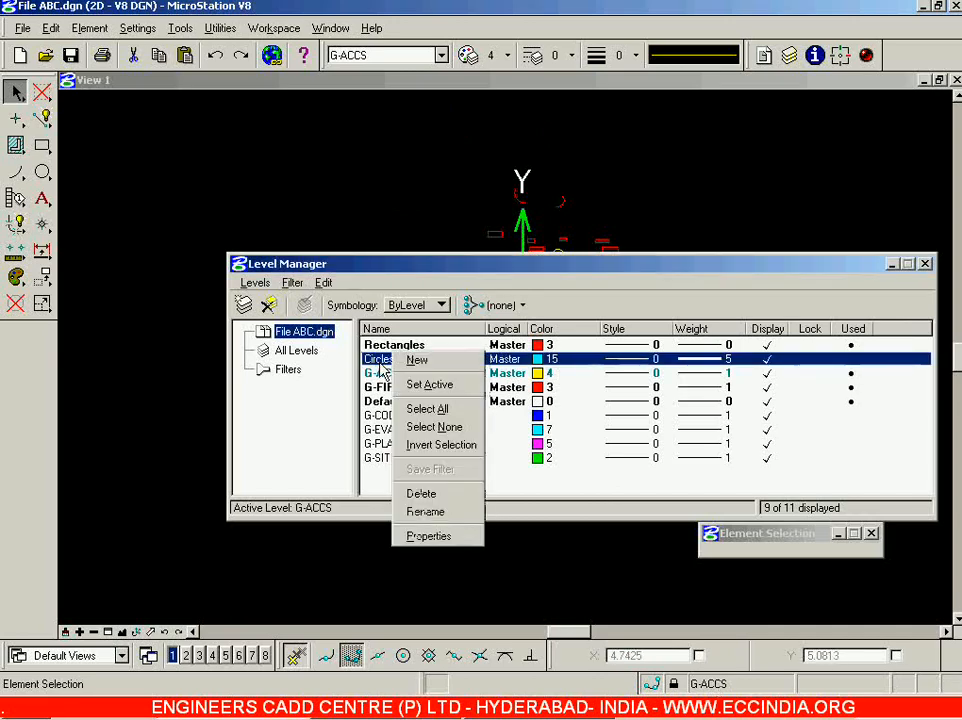
pyautogui.click(383, 360)
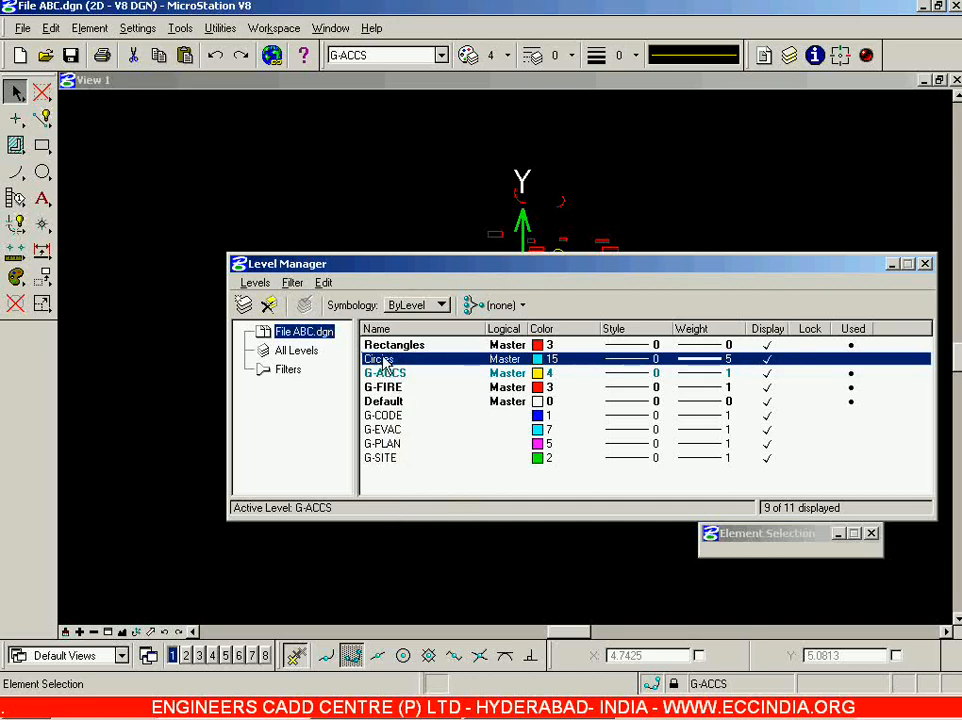
pyautogui.rightClick(400, 366)
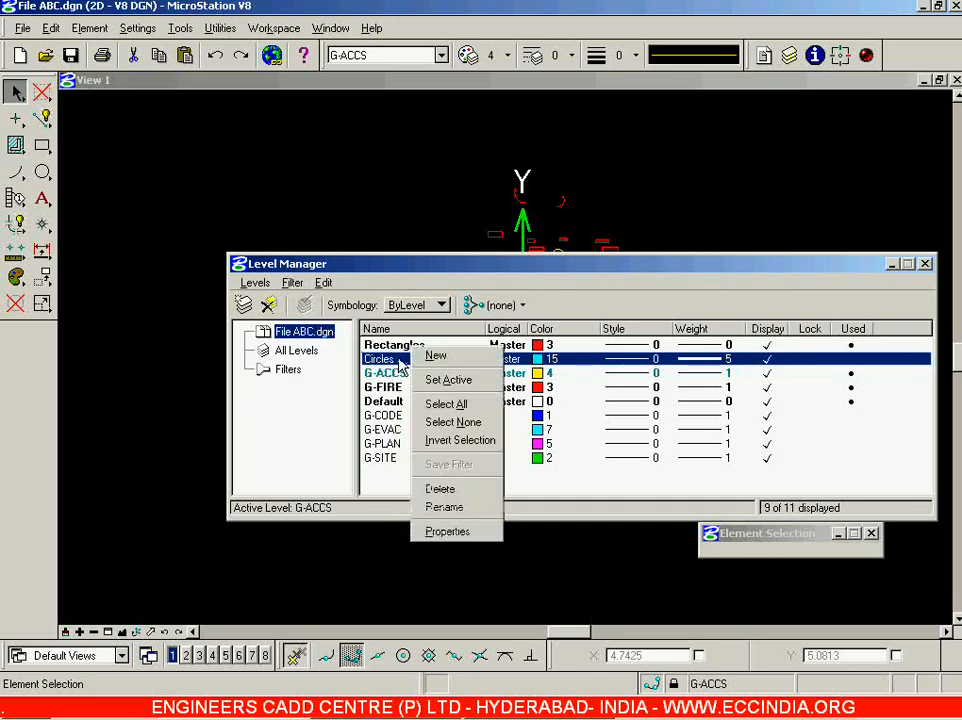
pyautogui.click(439, 490)
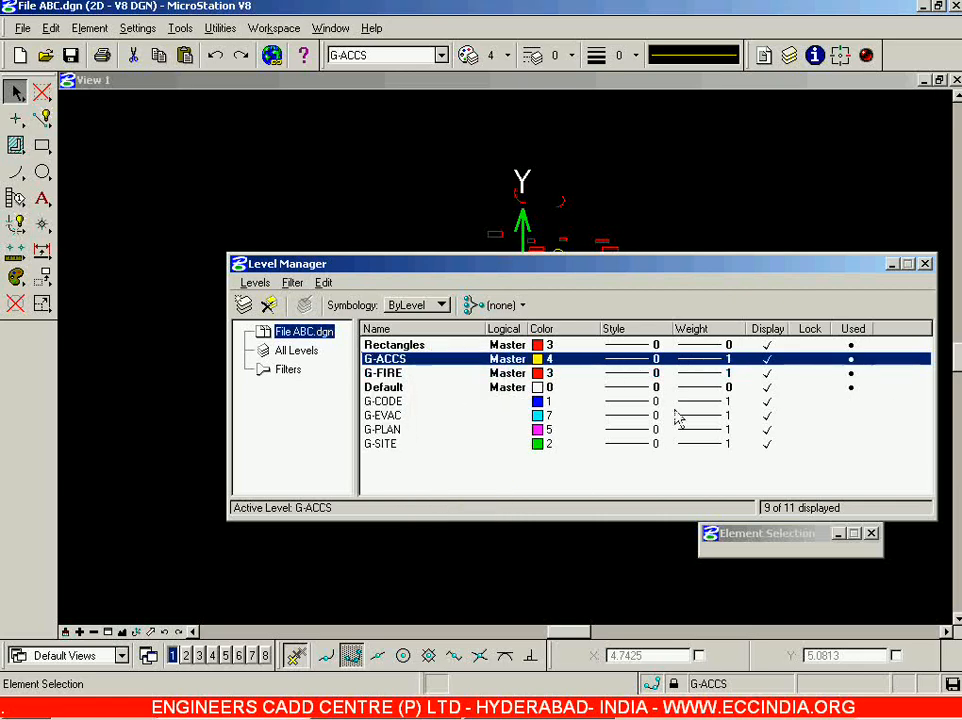
pyautogui.click(925, 263)
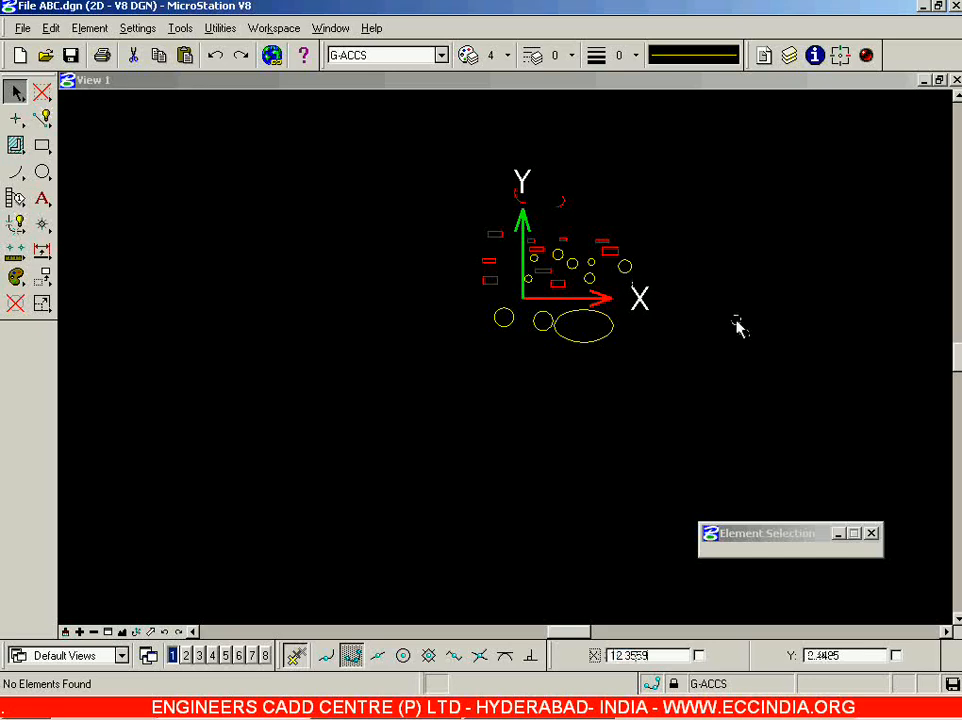
# Check which levels remain in the active level list and dismiss it without changing the active level.
pyautogui.click(437, 55)
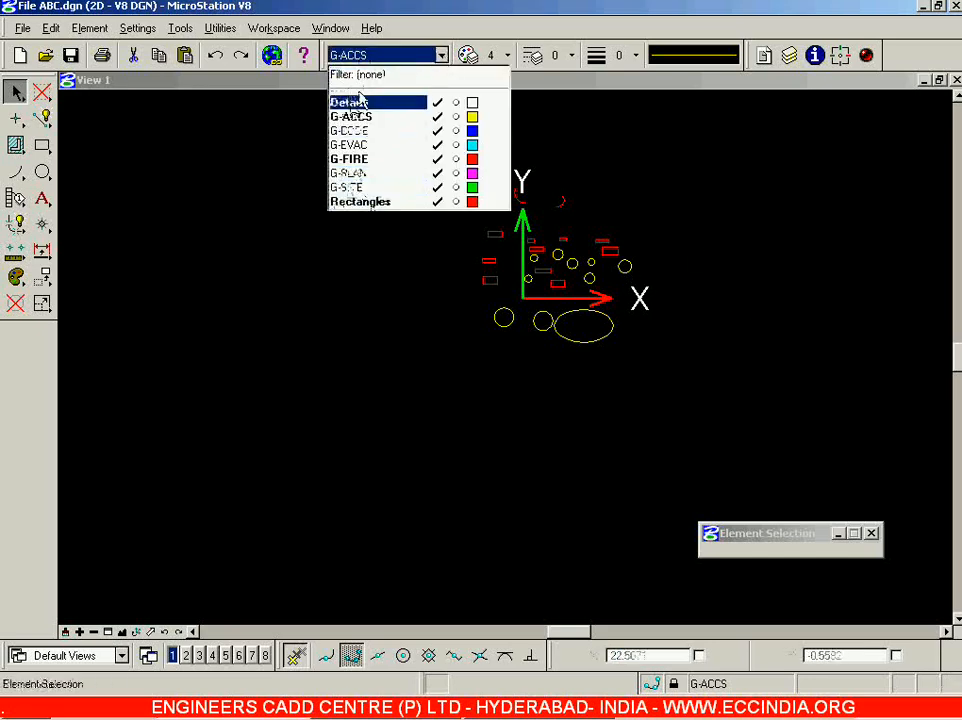
pyautogui.click(393, 467)
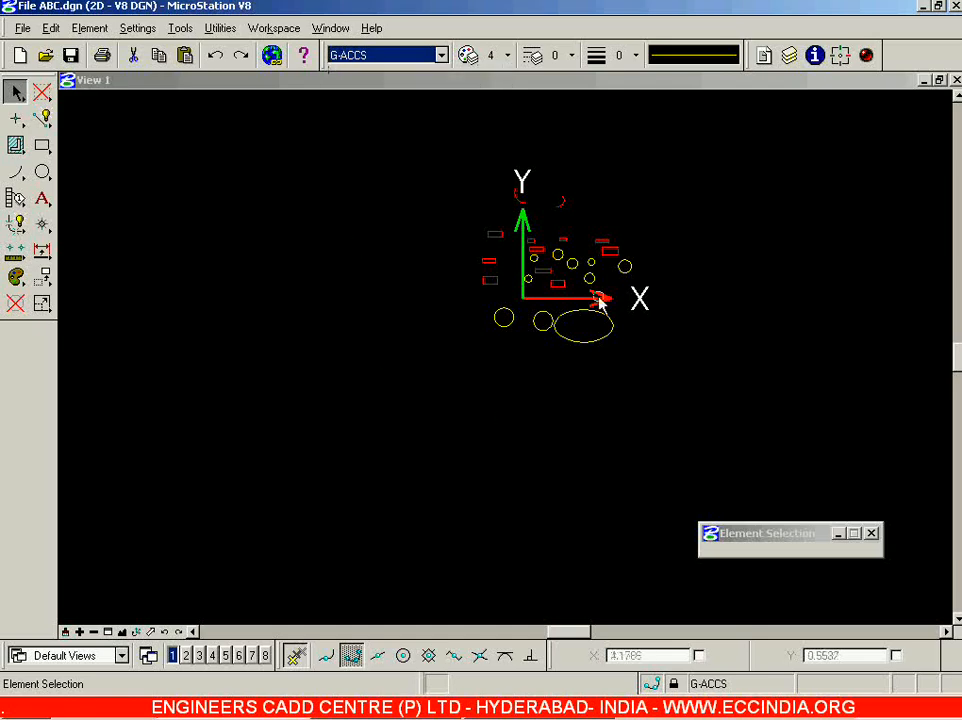
pyautogui.click(340, 492)
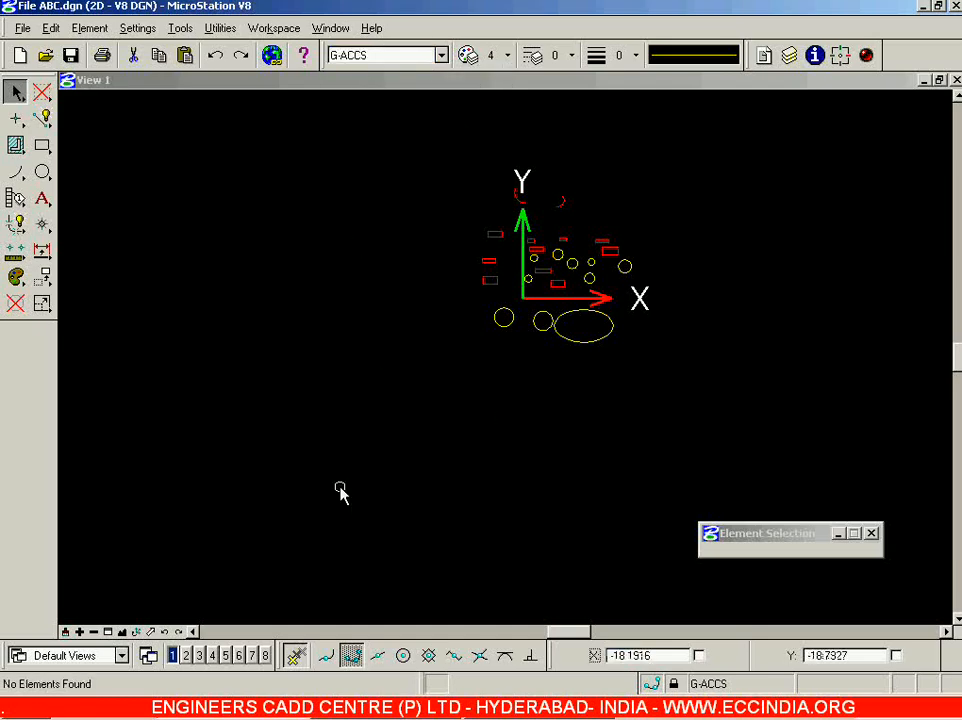